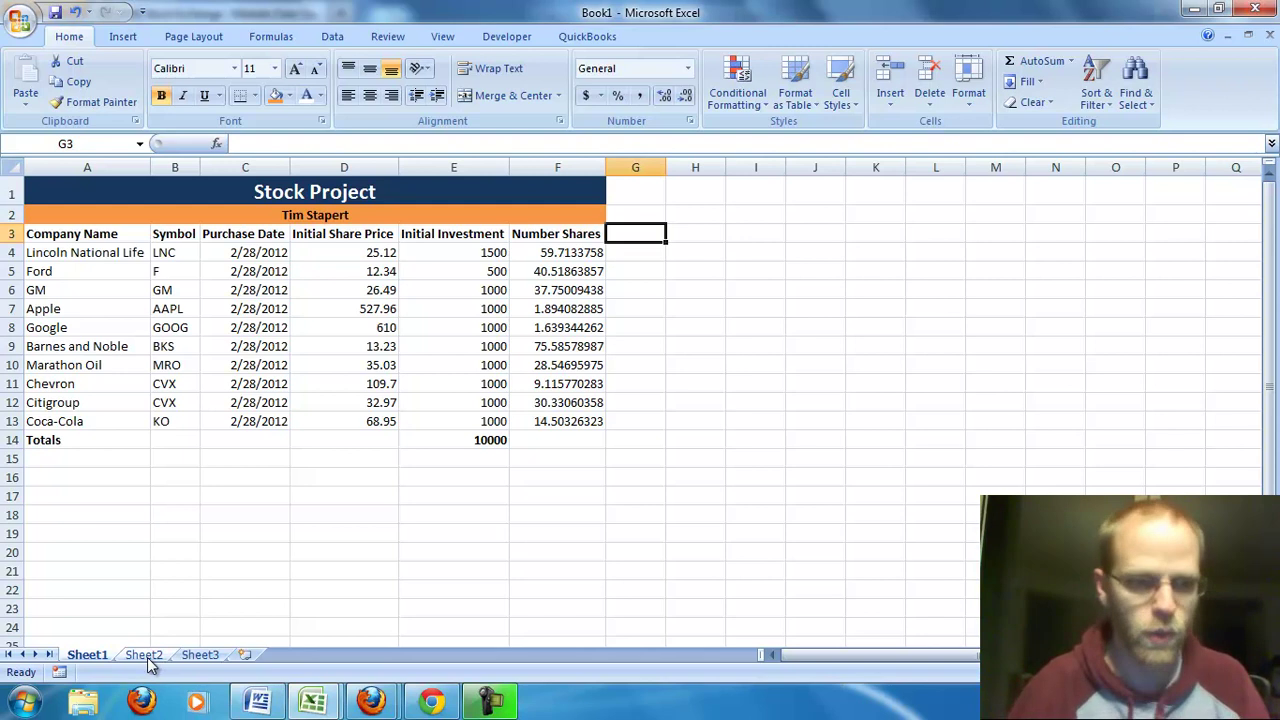
Import the MSN MoneyCentral Investor Stock Quotes connection into Sheet2, starting at cell A1
left_click(144, 656)
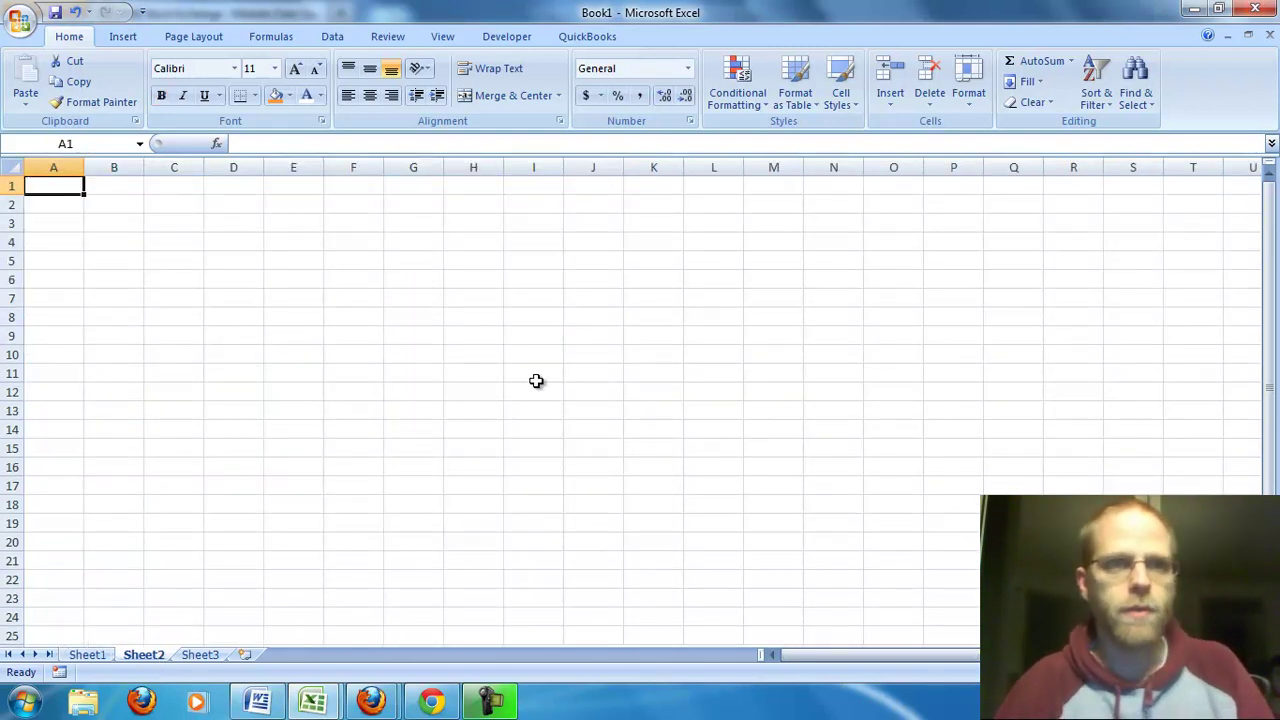
left_click(334, 37)
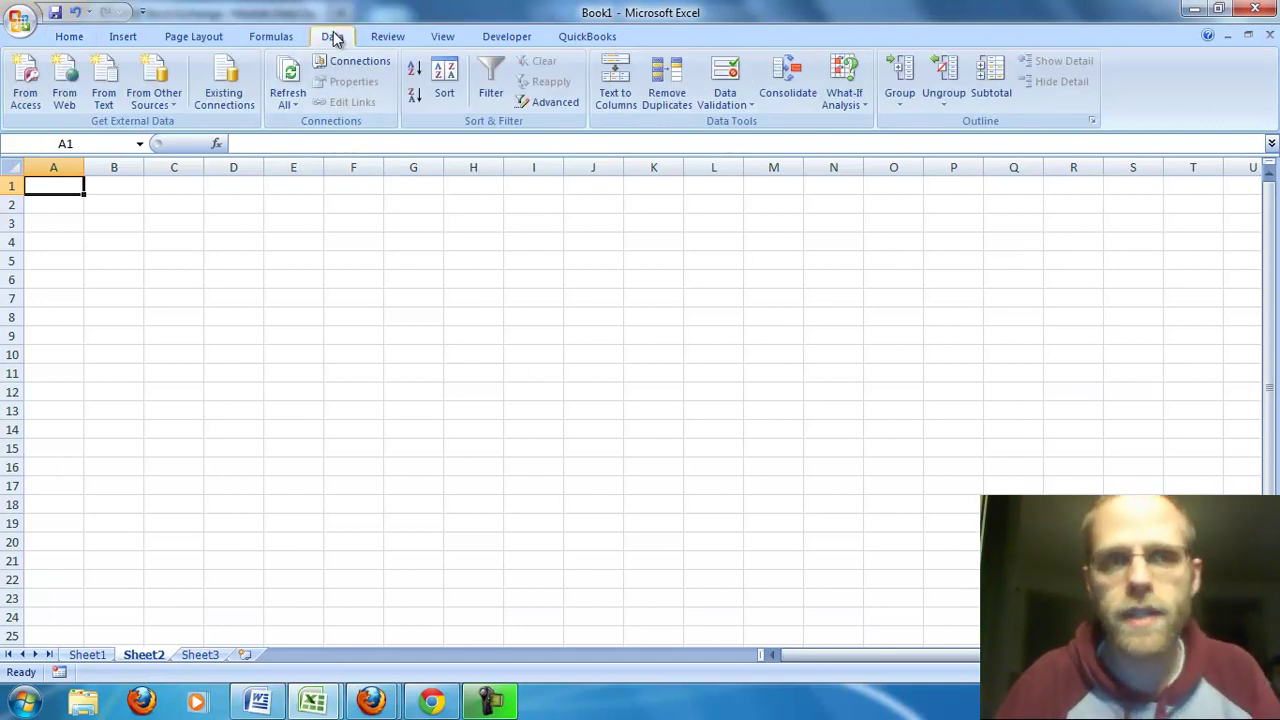
left_click(232, 91)
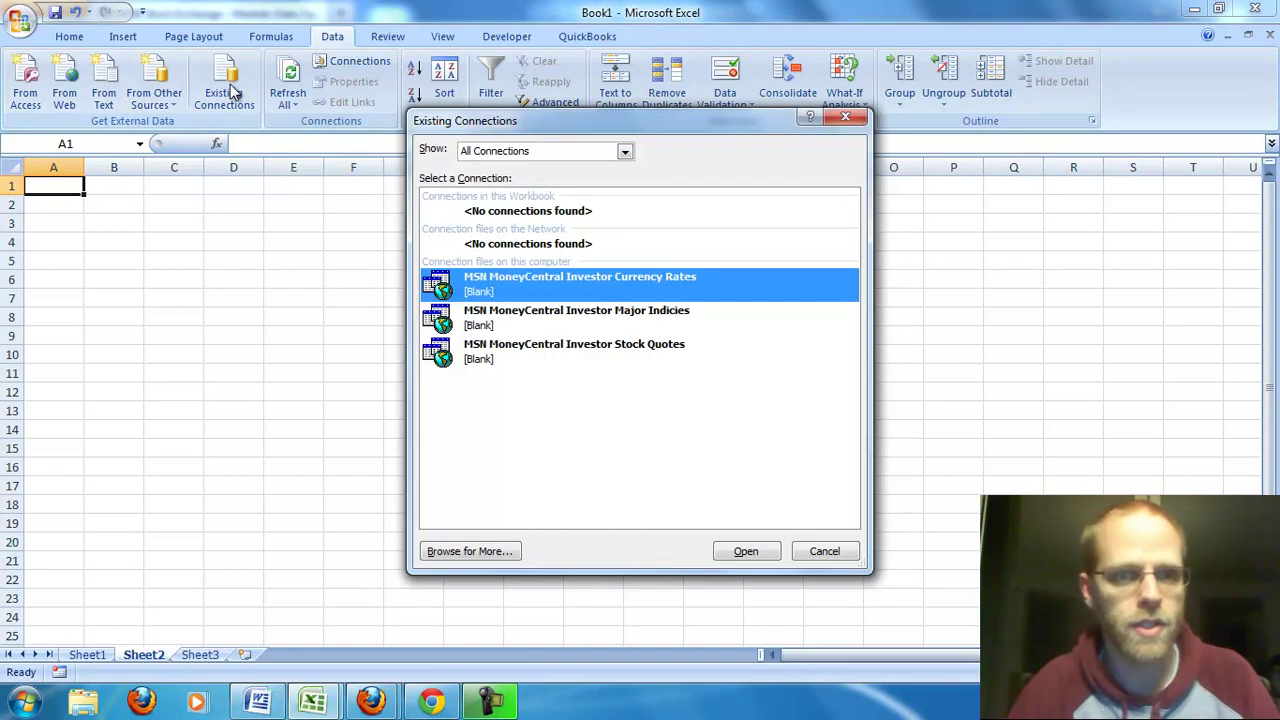
left_click(603, 352)
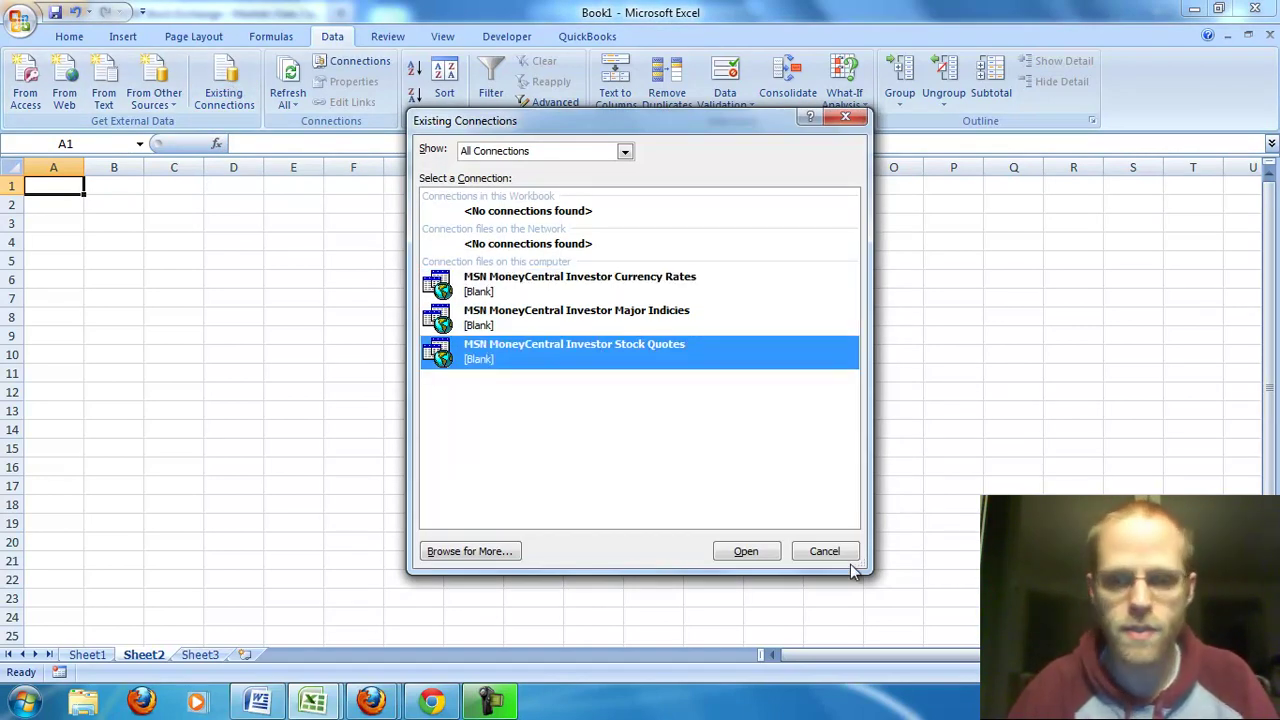
left_click(746, 552)
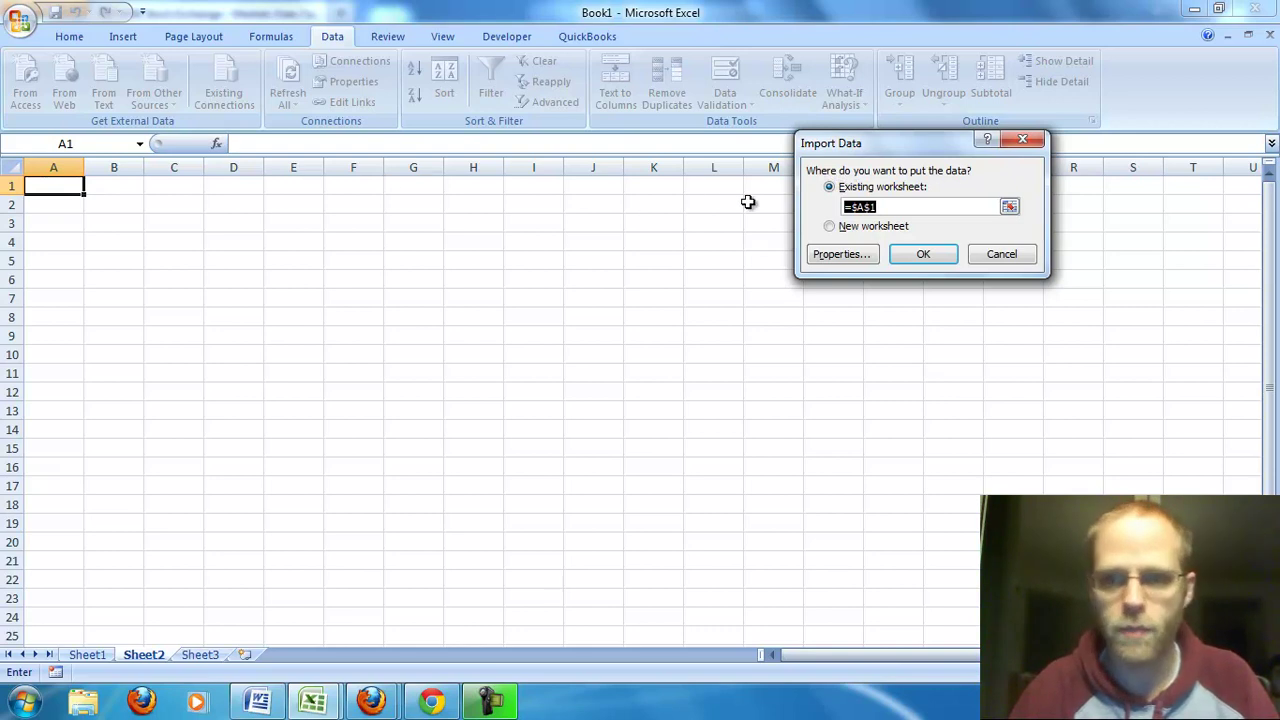
left_click(63, 186)
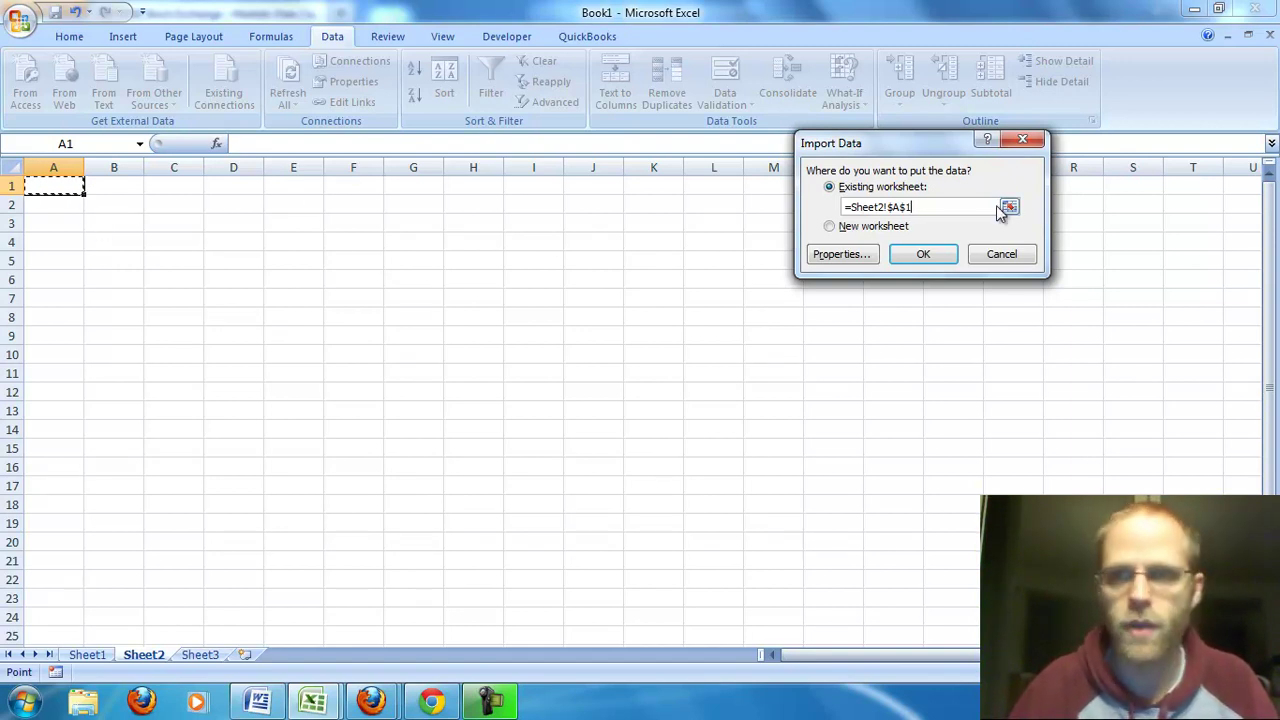
left_click(925, 254)
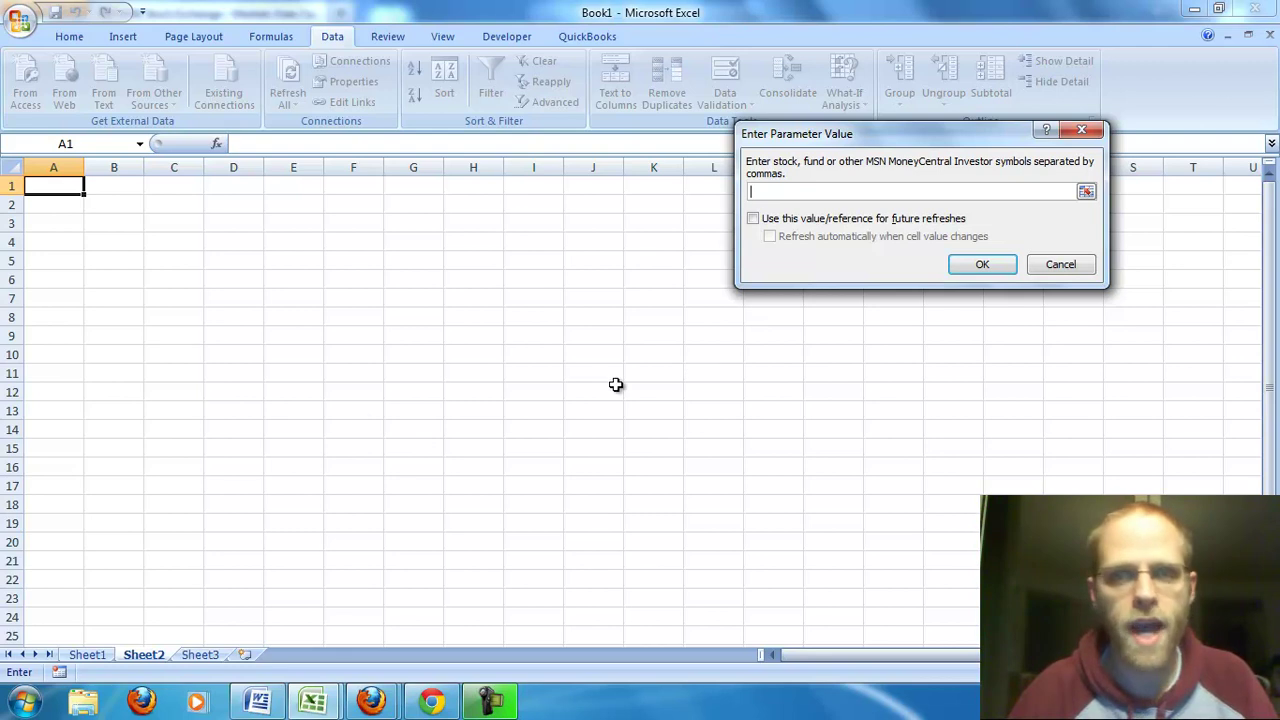
Supply the ticker symbols in Sheet1 B4:B13 as the stock quote parameter and keep that reference for future refreshes
left_click(86, 655)
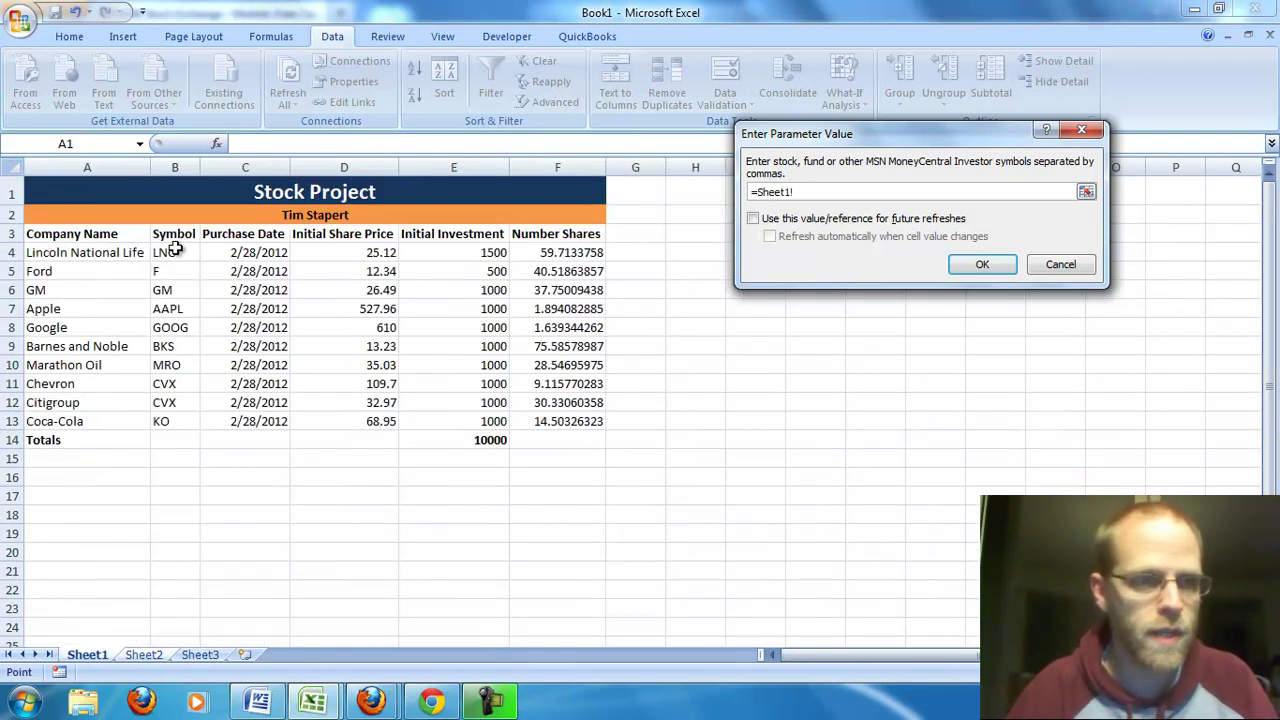
left_click_drag(174, 252, 174, 423)
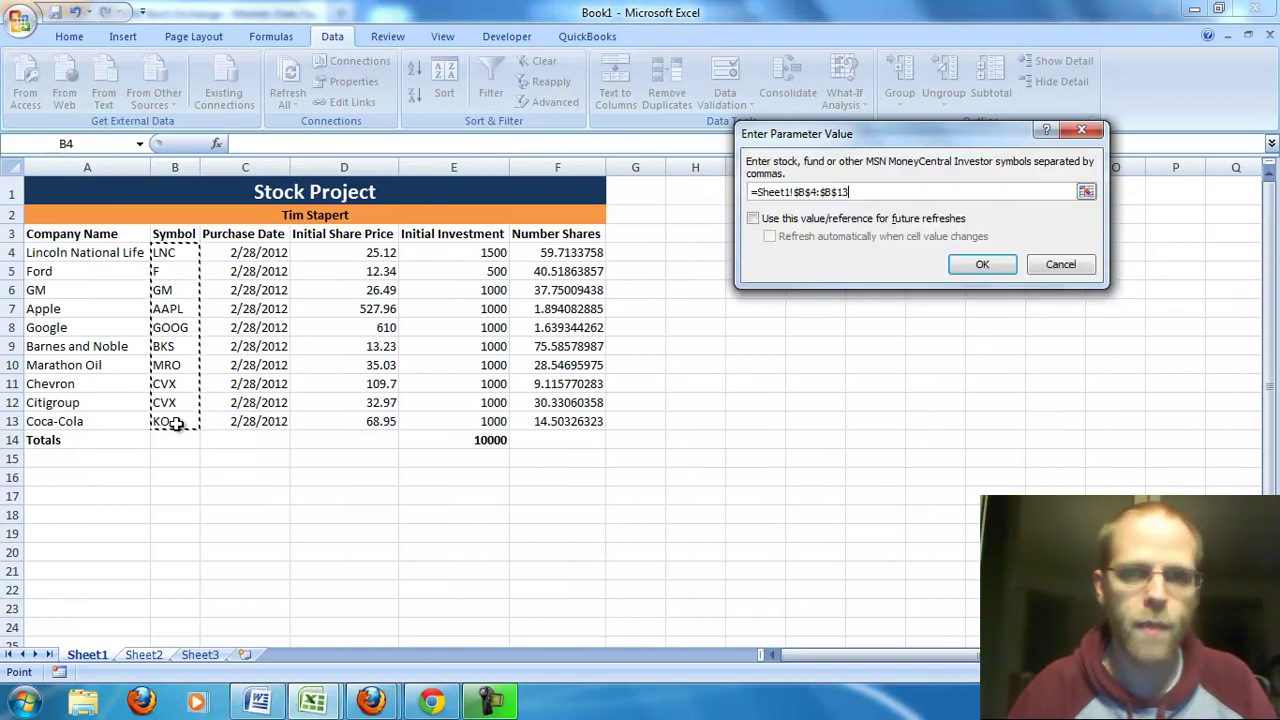
left_click(755, 219)
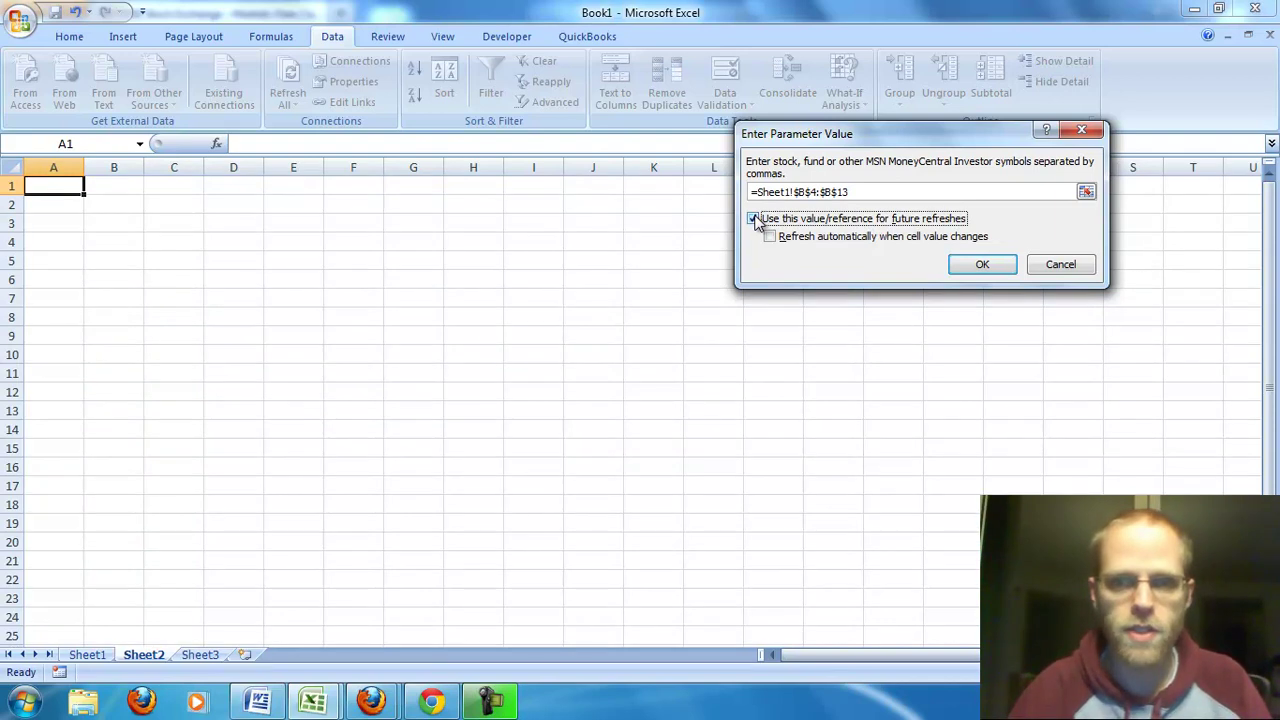
left_click(981, 265)
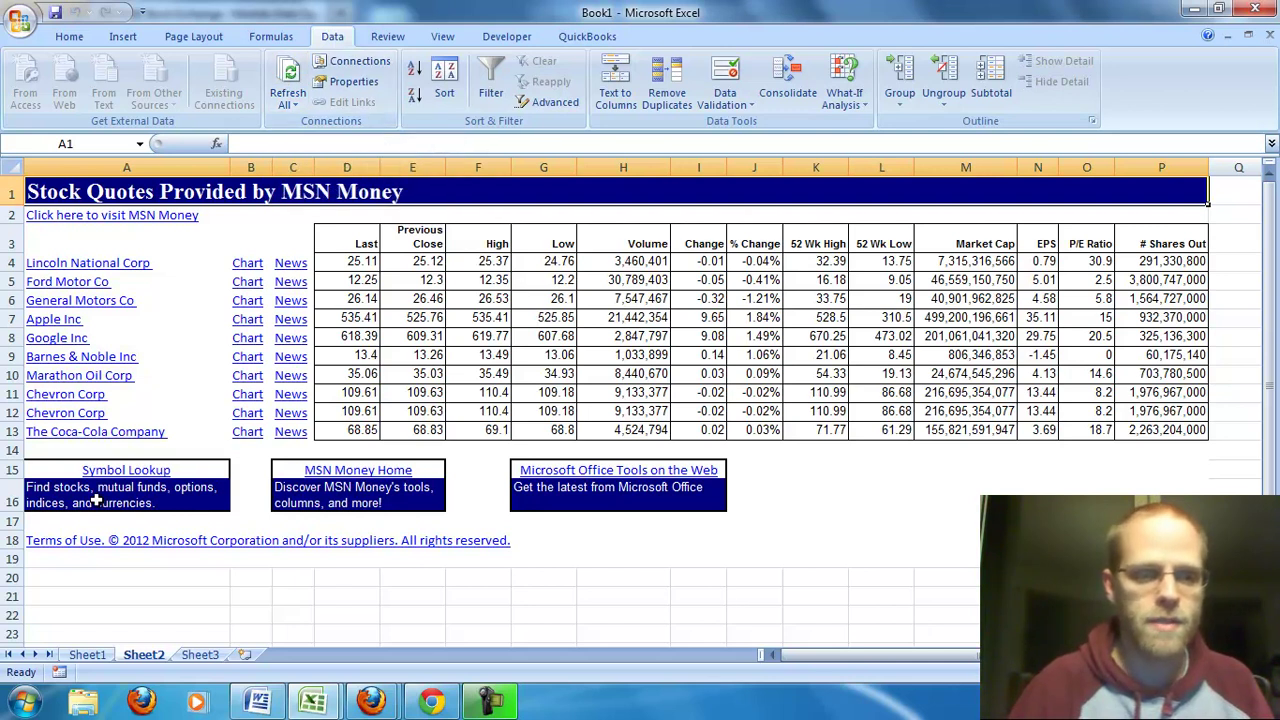
Add the heading "Current Share Price" in cell G3 of Sheet1 and fit column G to its text
left_click(89, 657)
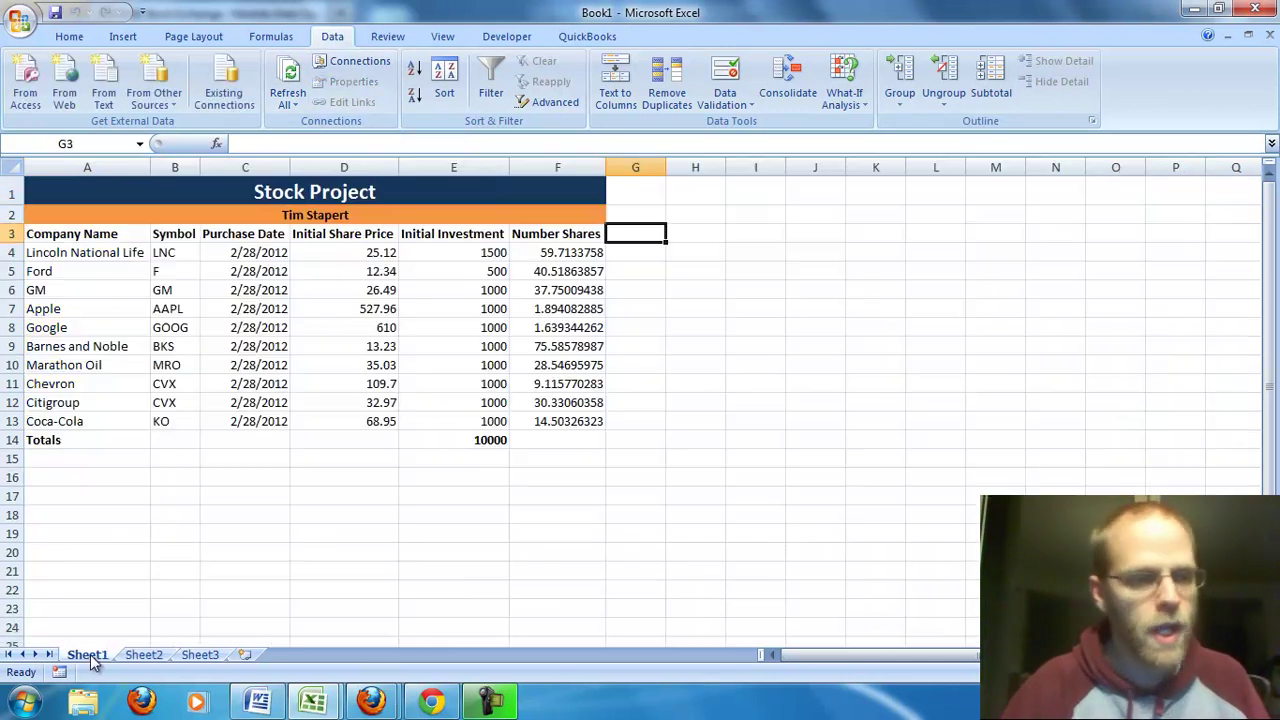
left_click(257, 702)
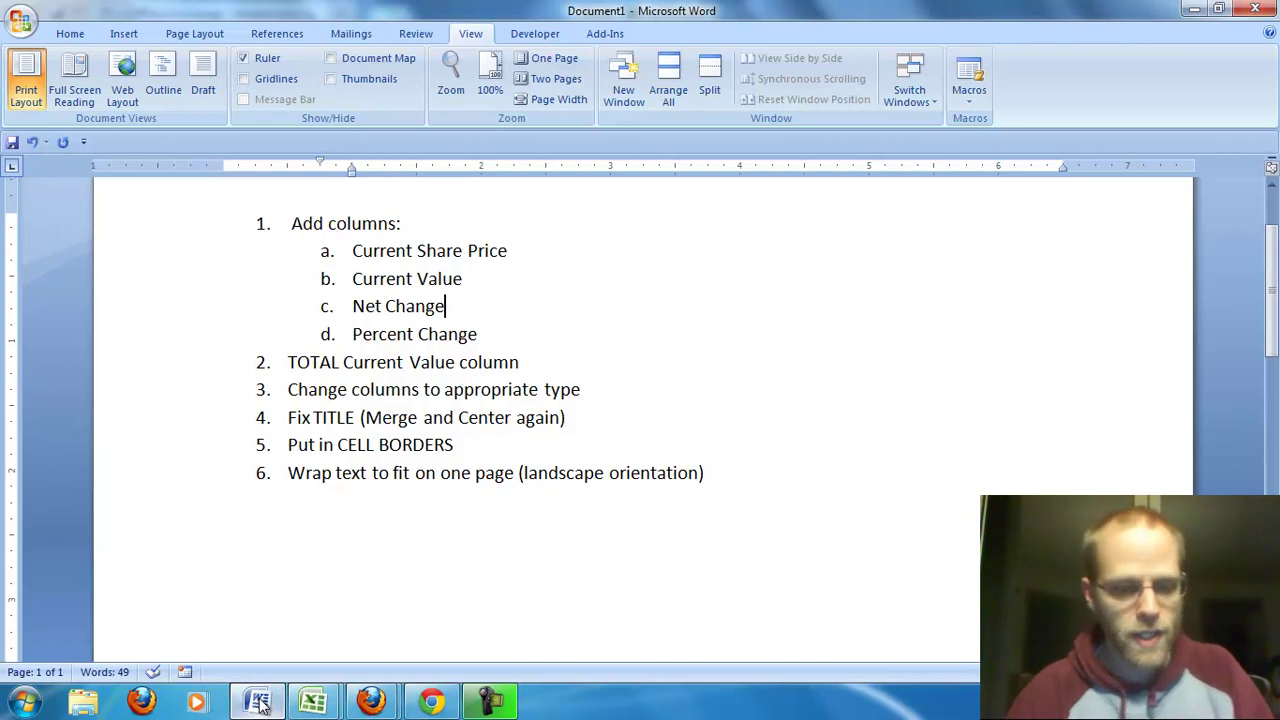
key("alt+Tab")
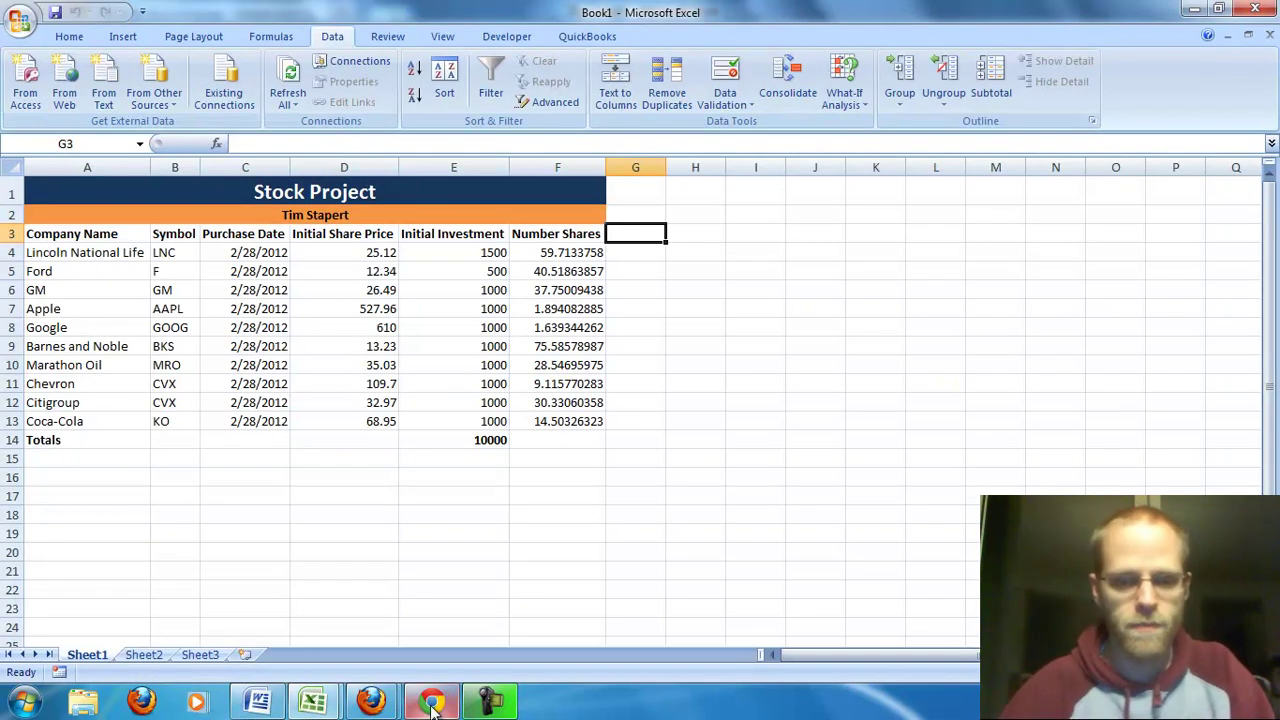
type("Current Share Price")
key("Return")
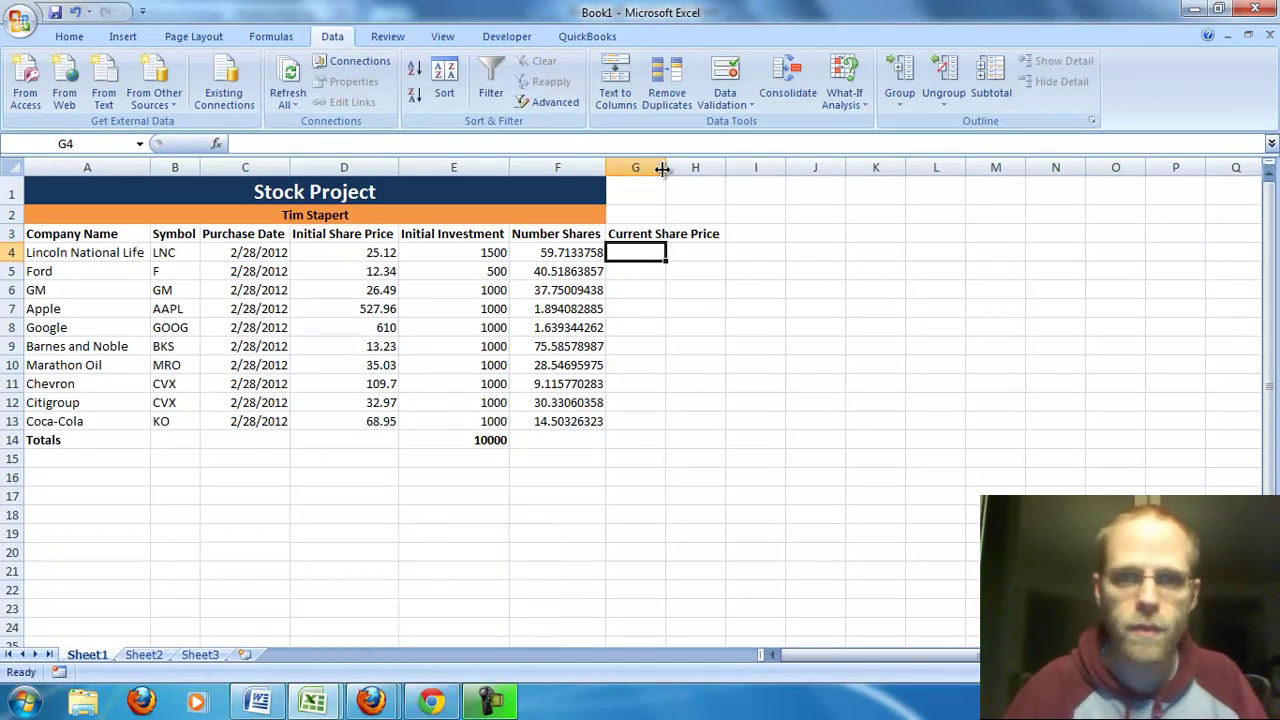
double_click(665, 167)
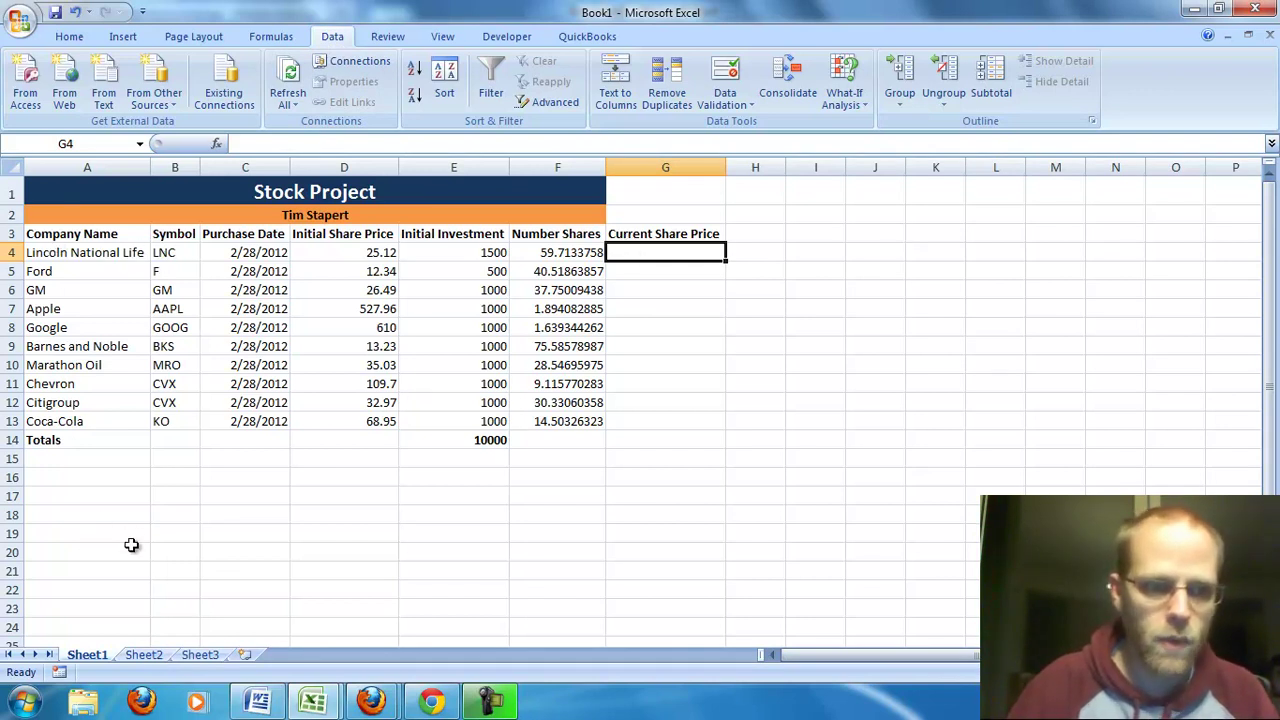
Link cell G4 on Sheet1 to Lincoln National's last price with the formula =Sheet2!D4
left_click(143, 654)
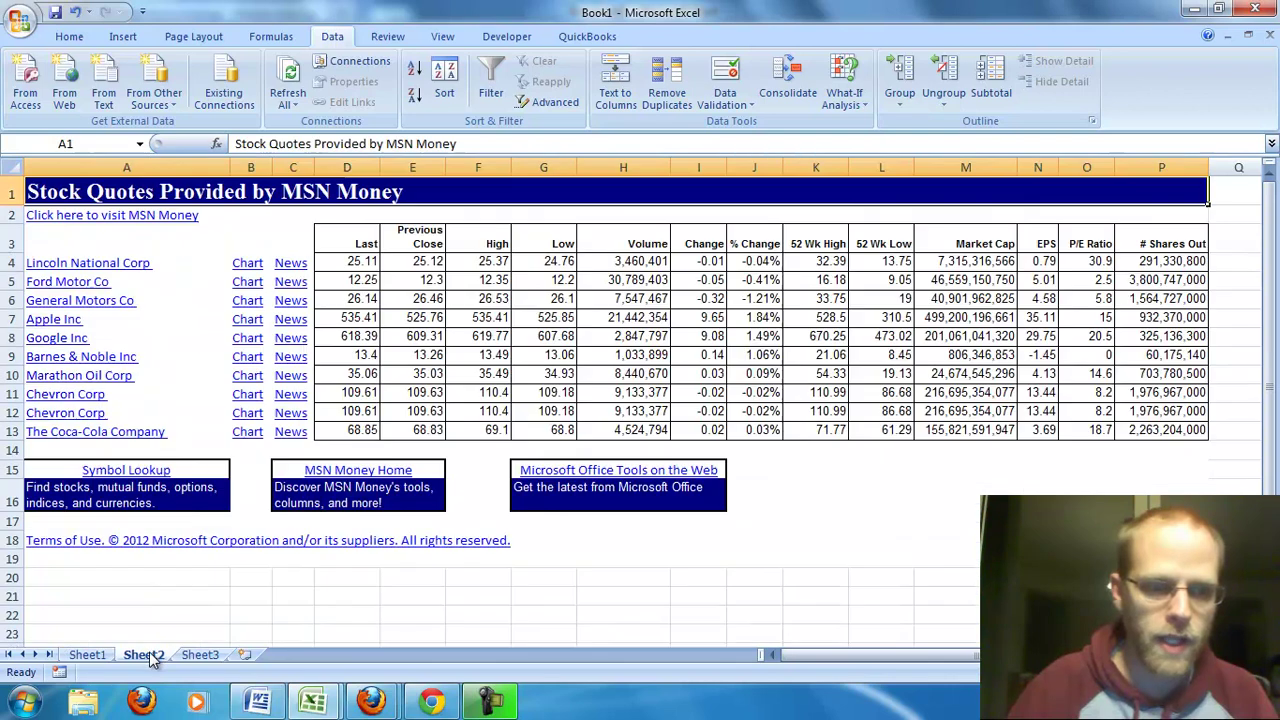
left_click(352, 261)
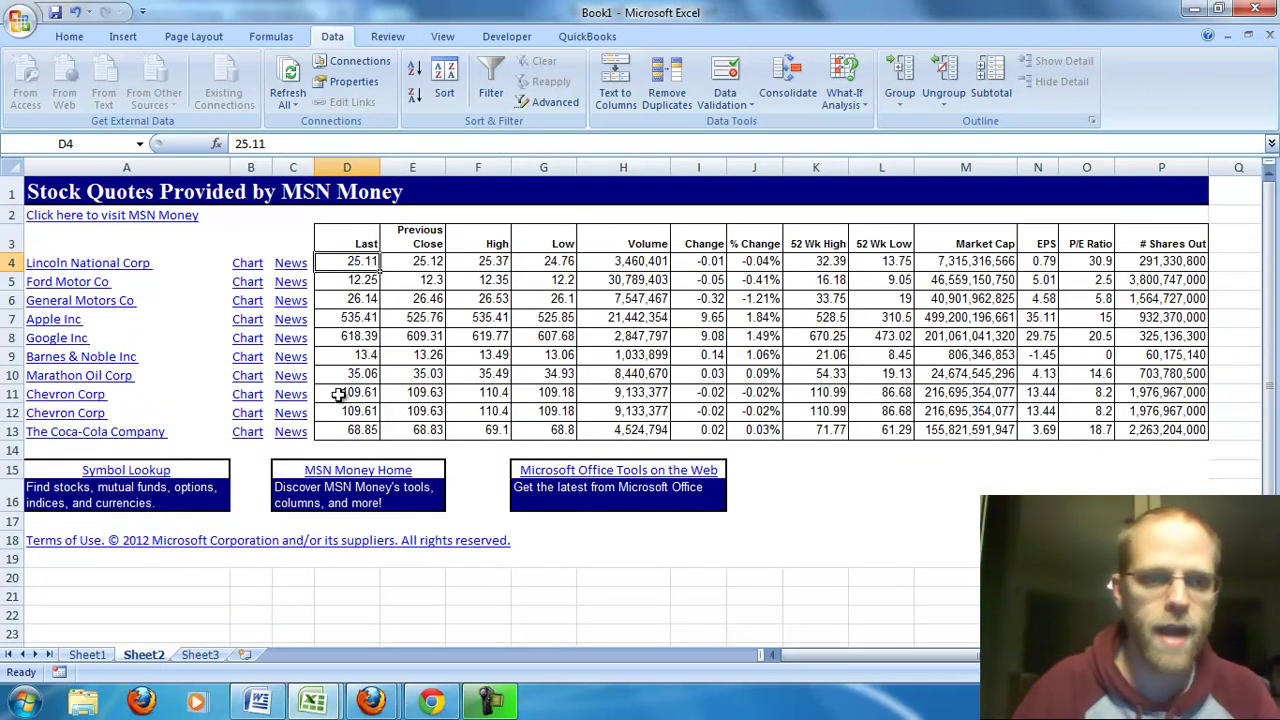
left_click(88, 656)
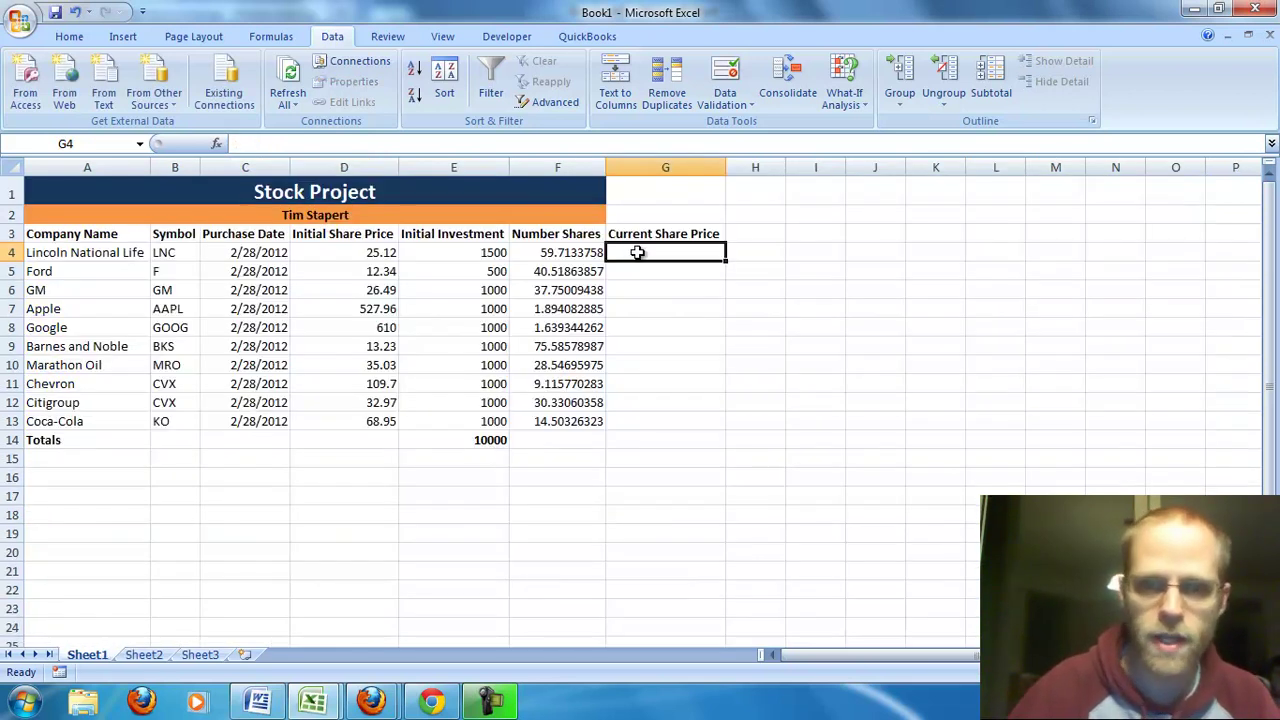
type("=")
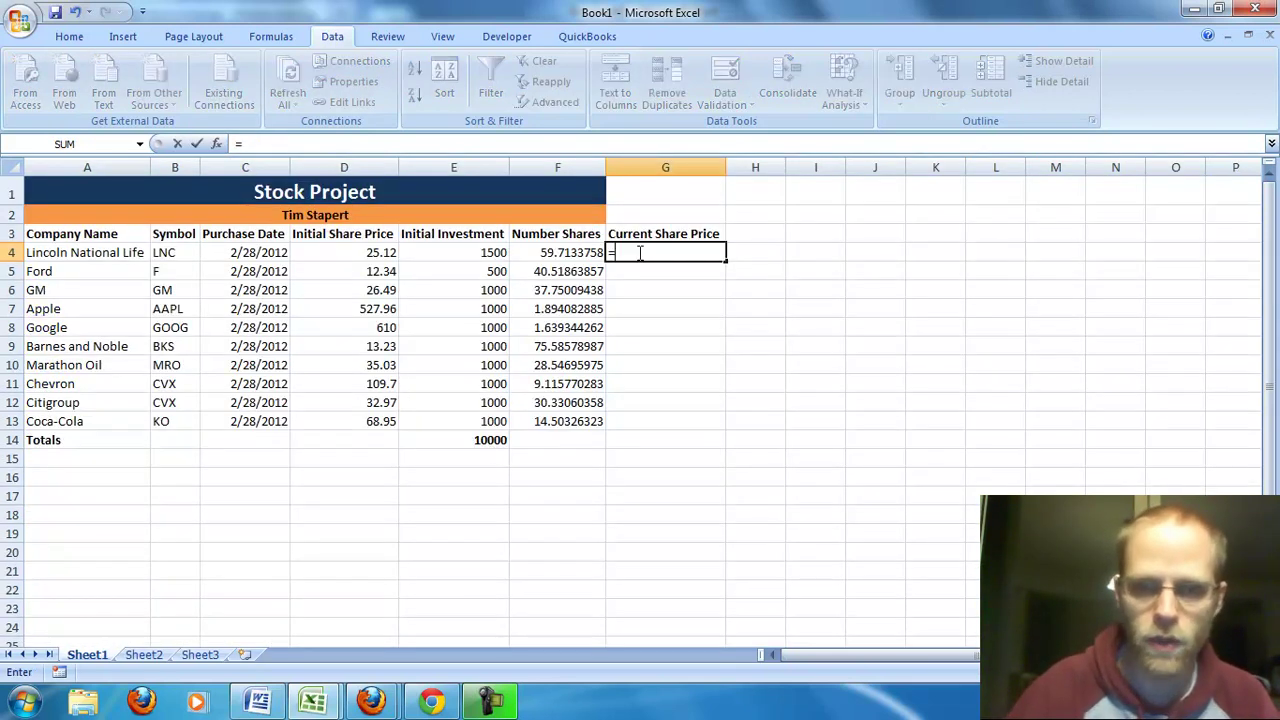
left_click(143, 655)
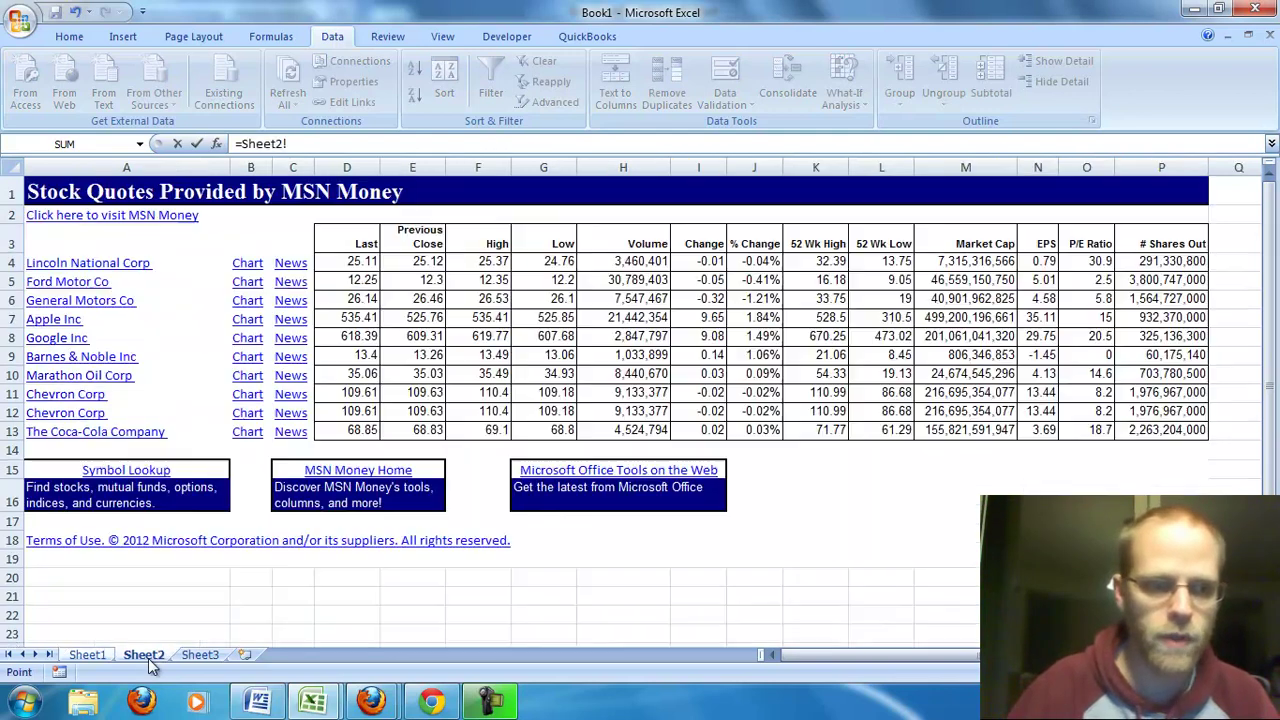
left_click(341, 262)
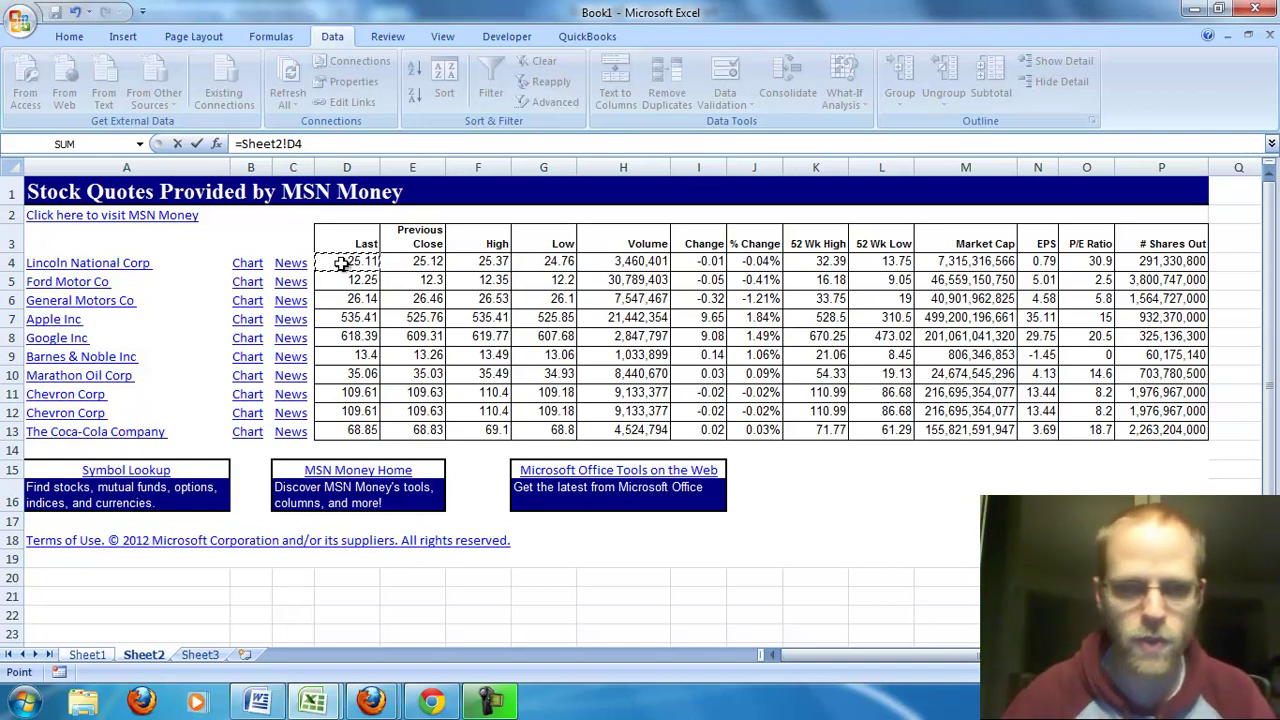
key("Return")
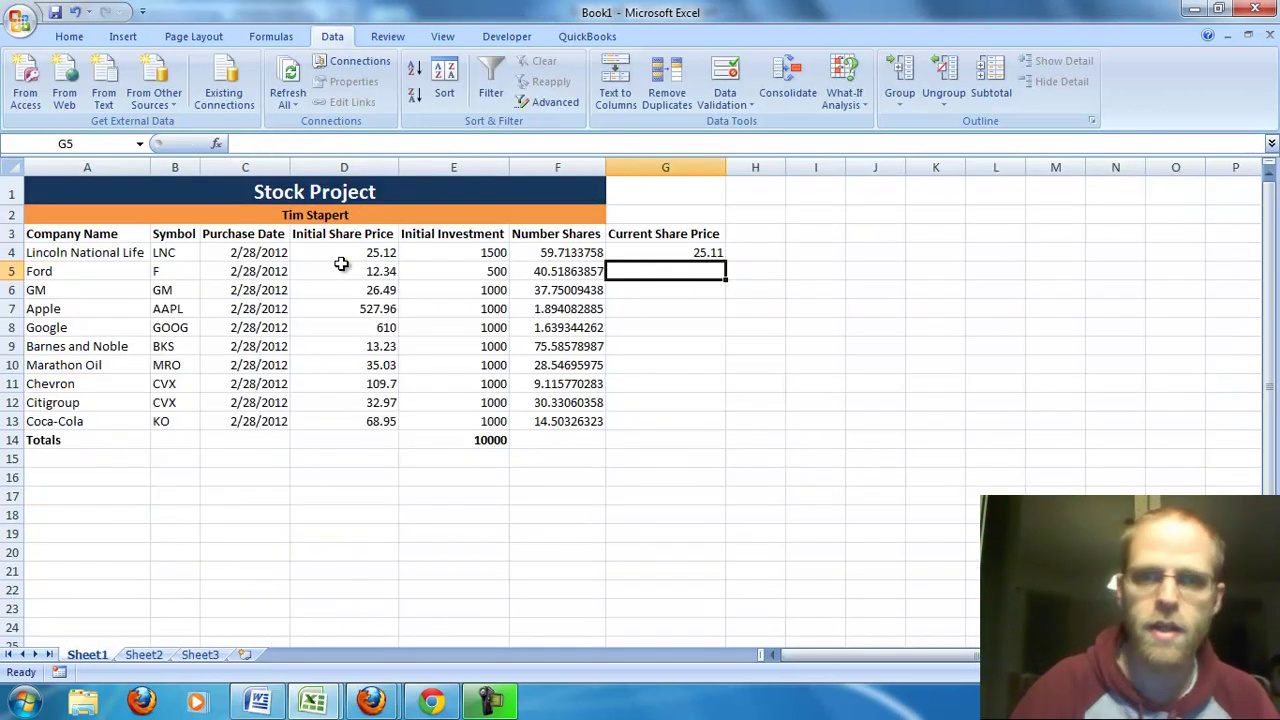
Compare the company order on both sheets, fill the G4 formula down through G13, and check the copied references
left_click(652, 252)
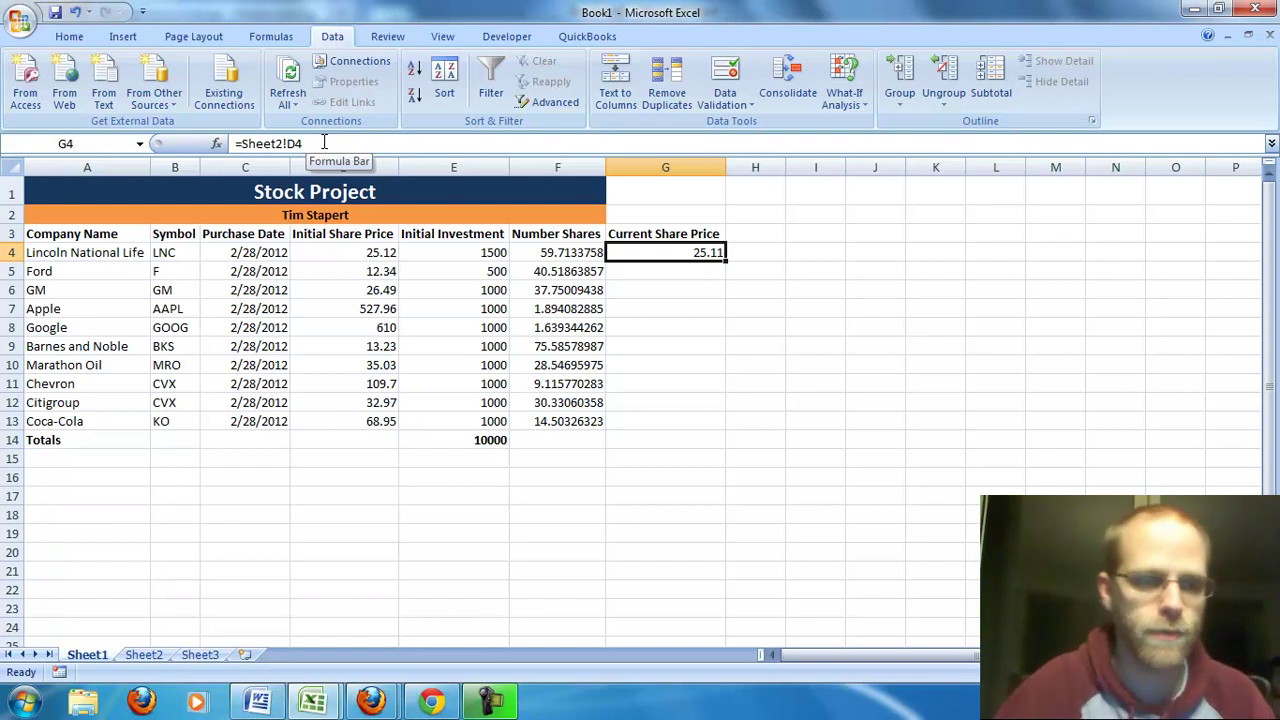
left_click(143, 656)
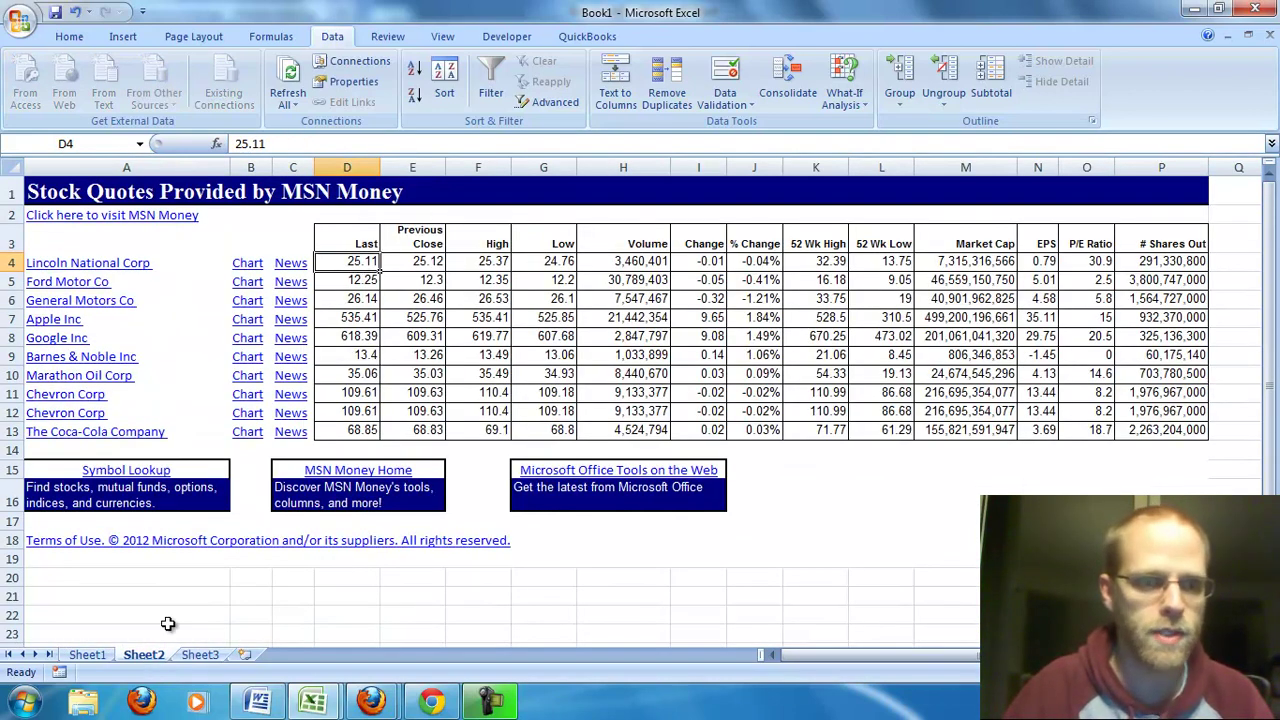
left_click(88, 655)
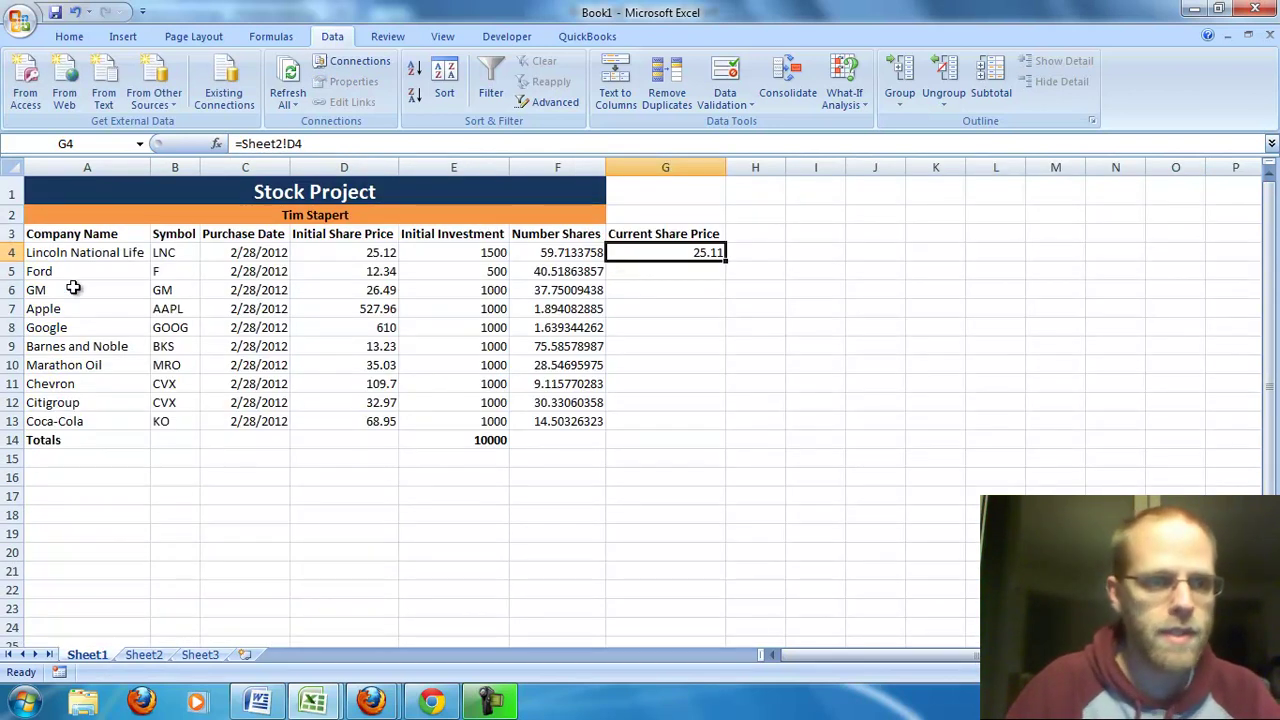
left_click(143, 654)
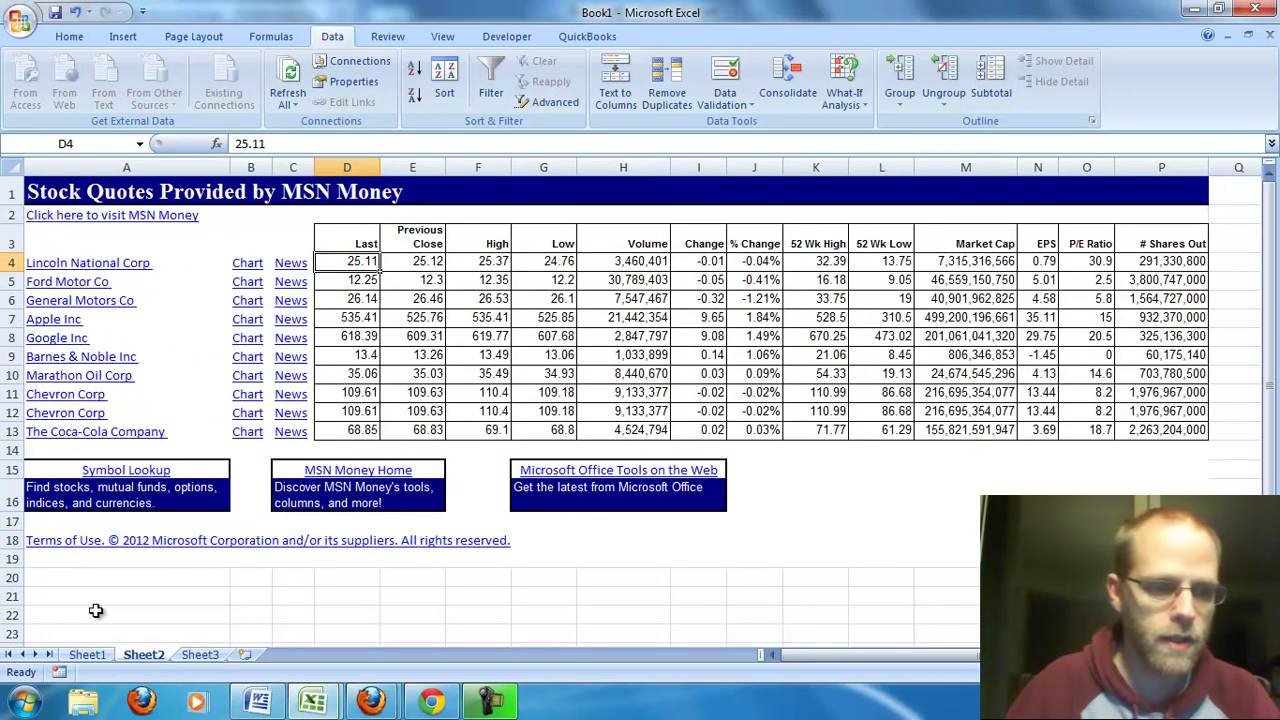
left_click(96, 656)
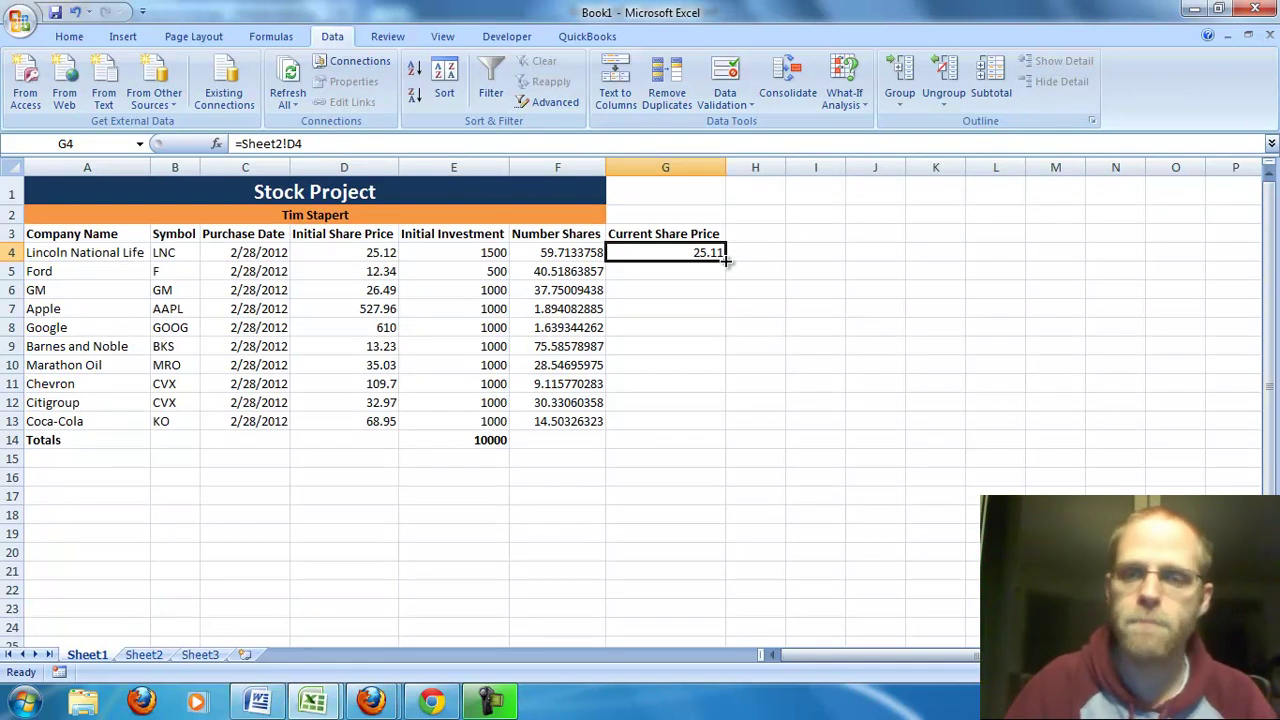
left_click_drag(727, 261, 717, 425)
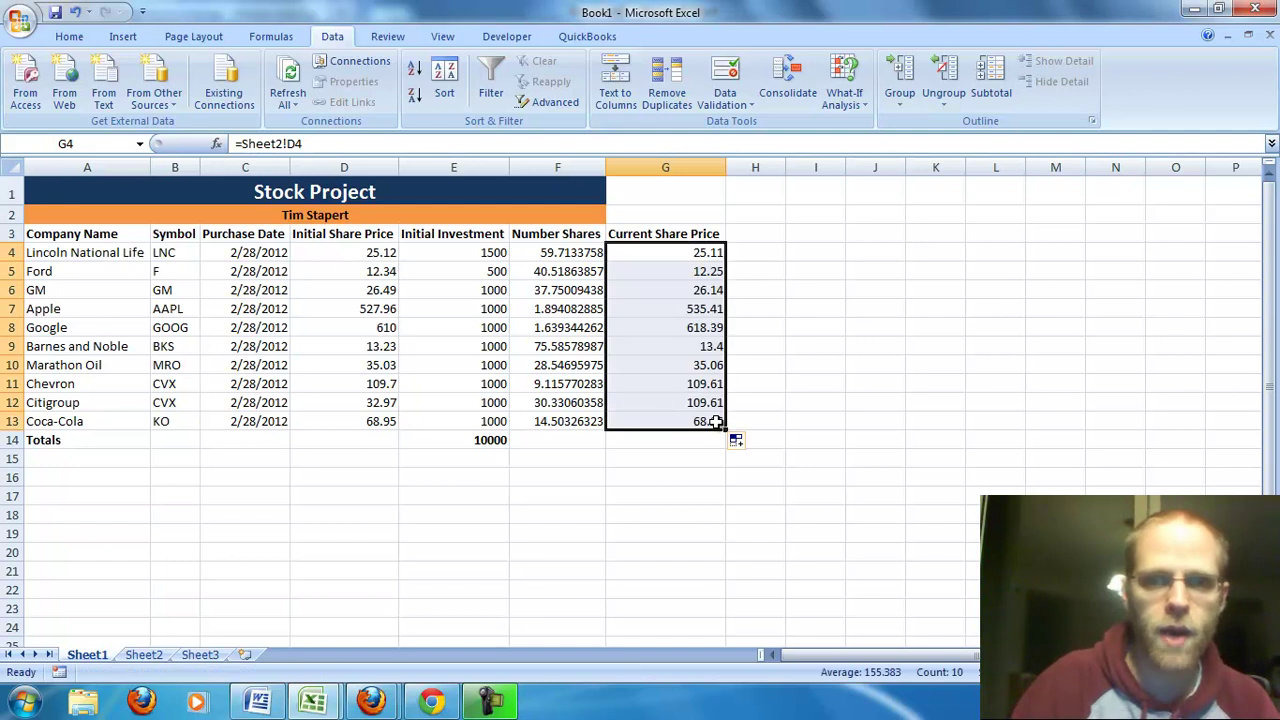
left_click(705, 272)
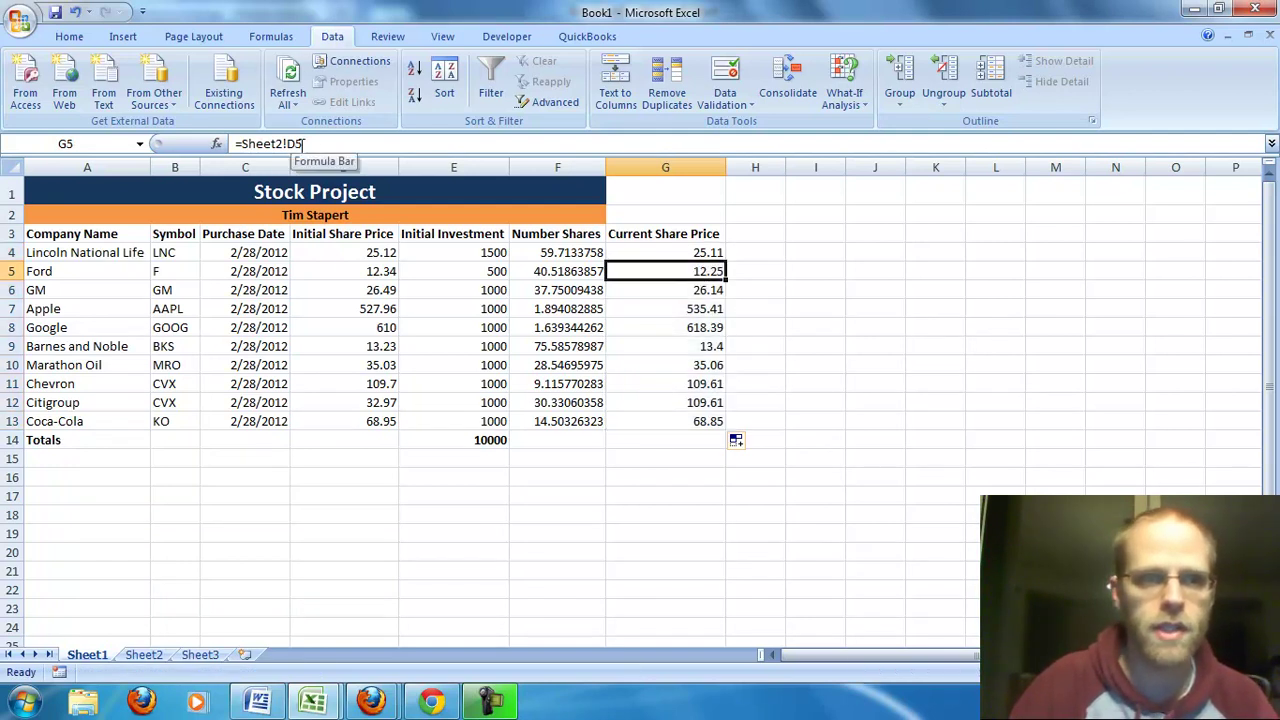
key("Down")
key("Down")
key("Down")
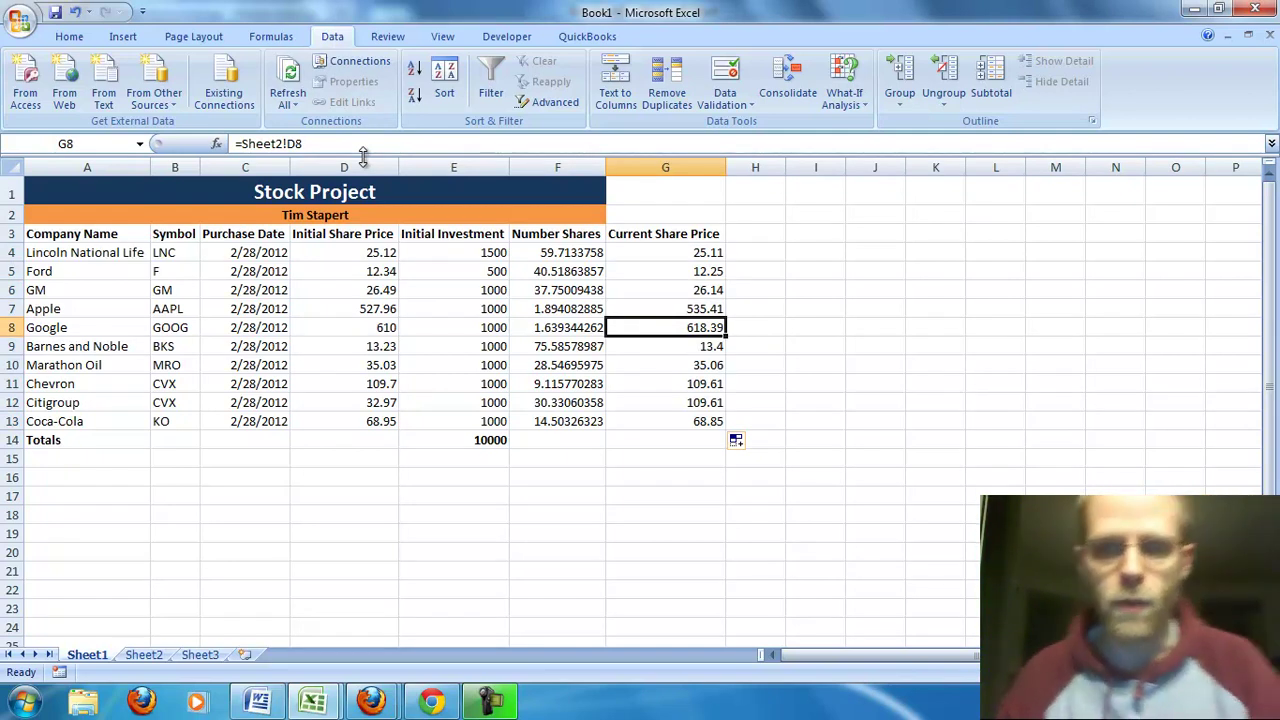
Add the heading "Current Value" in cell H3 and fit column H to its text
key("Right")
key("Up")
key("Up")
key("Up")
key("Up")
key("Up")
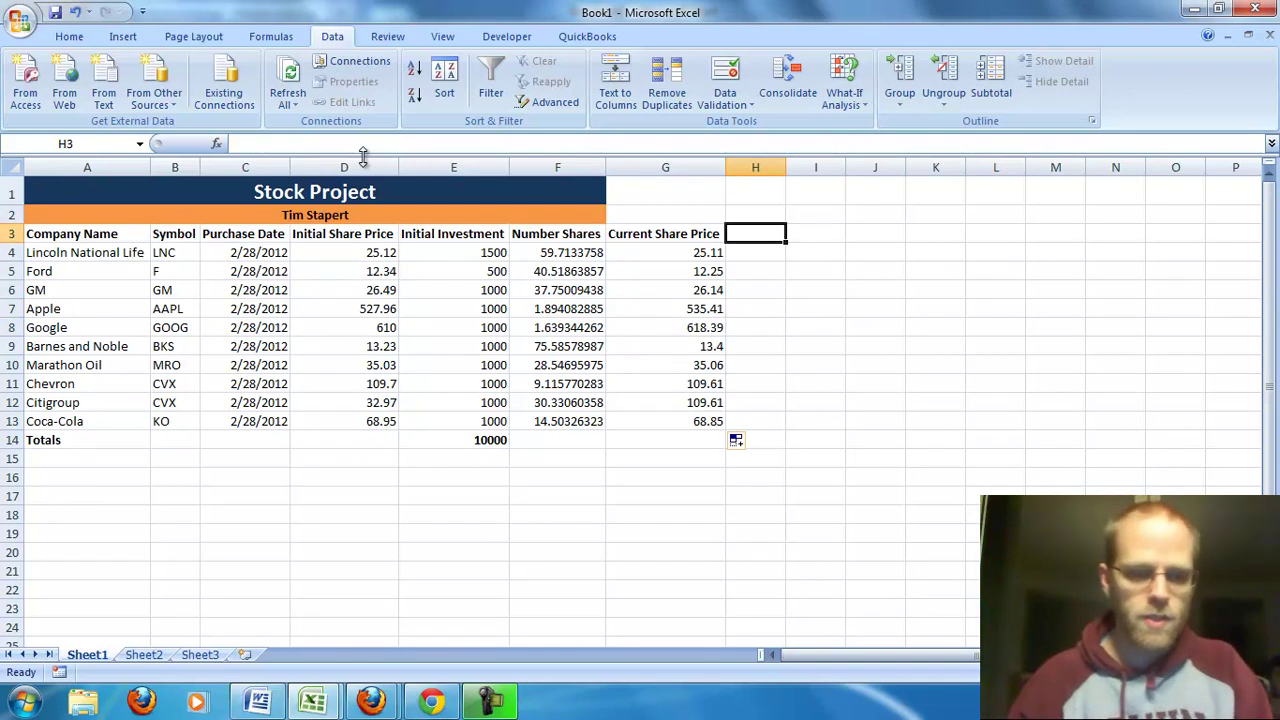
key("alt+Tab")
key("alt+Tab")
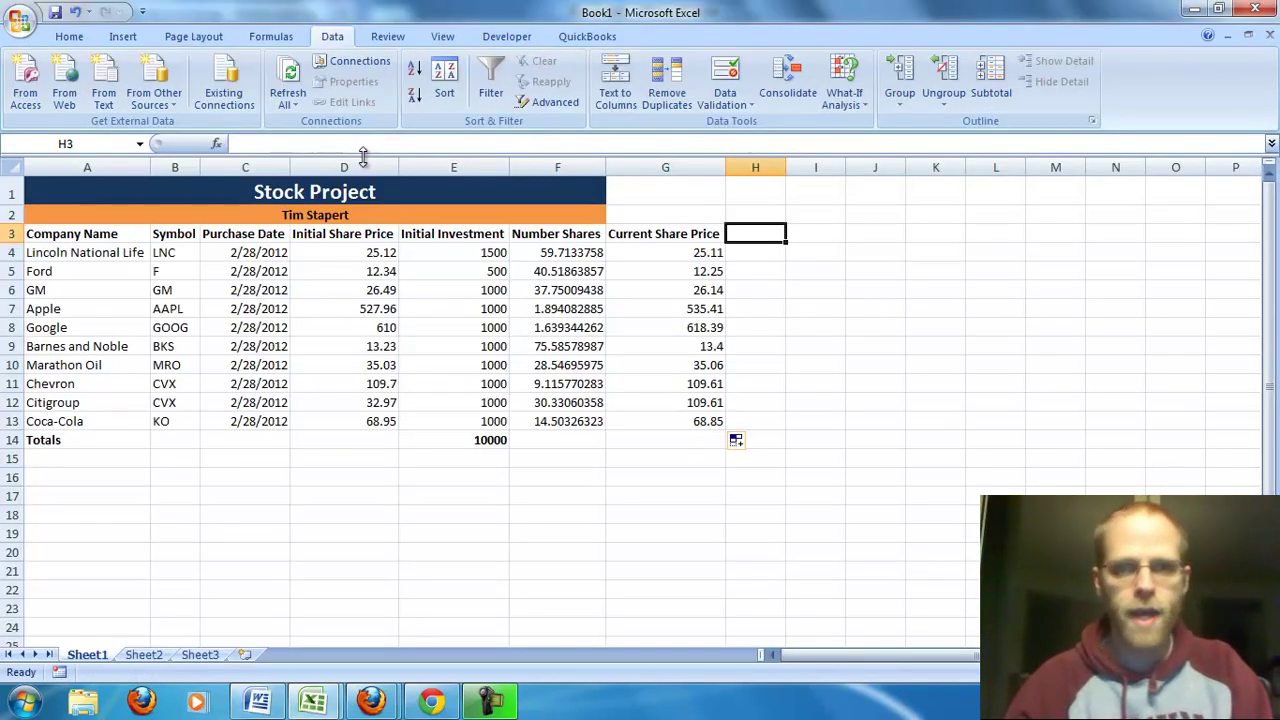
type("Current Vallue")
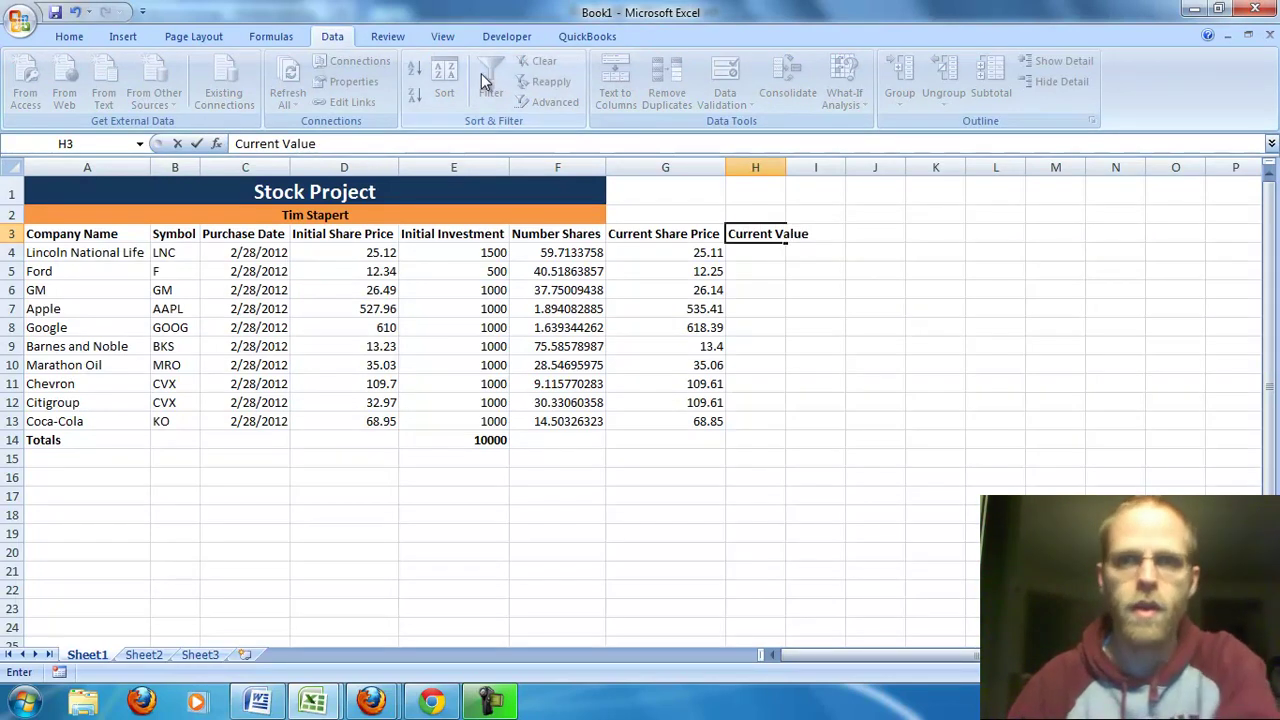
double_click(784, 168)
left_click(843, 168)
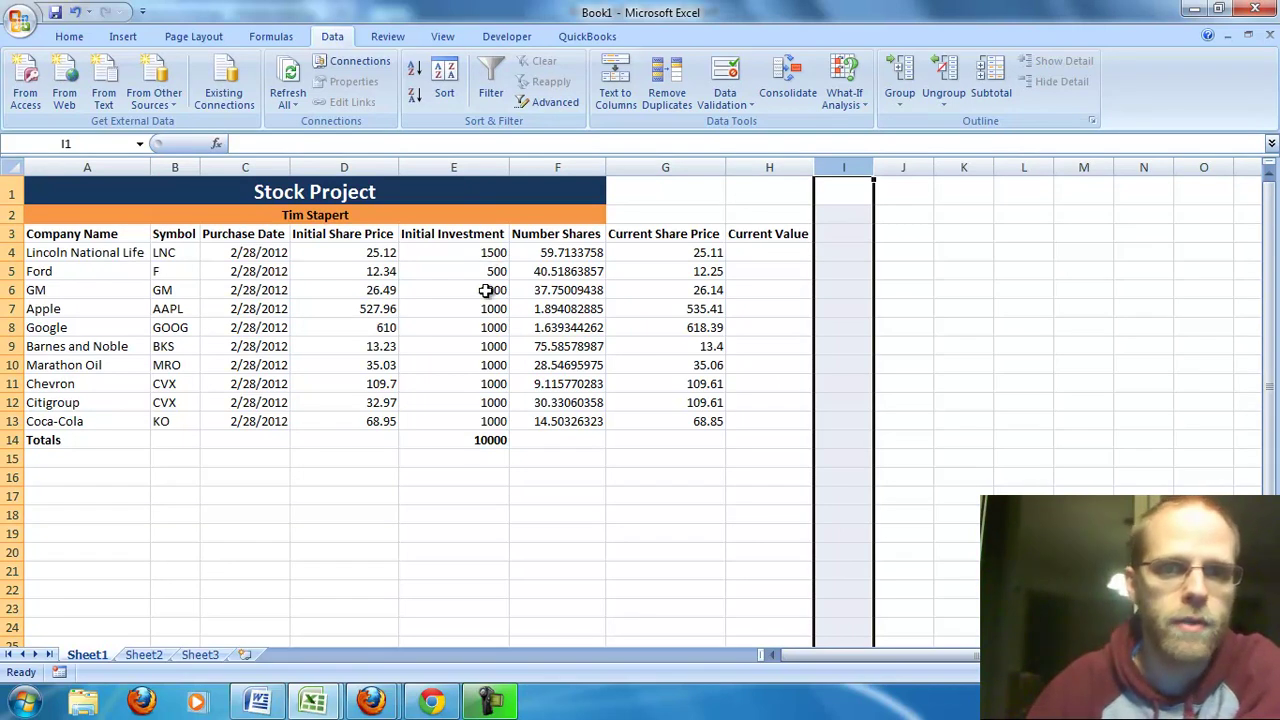
Set the initial investments of Lincoln National Life and Ford in E4 and E5 to 1000 and inspect their share-count formulas
left_click(492, 252)
type("10")
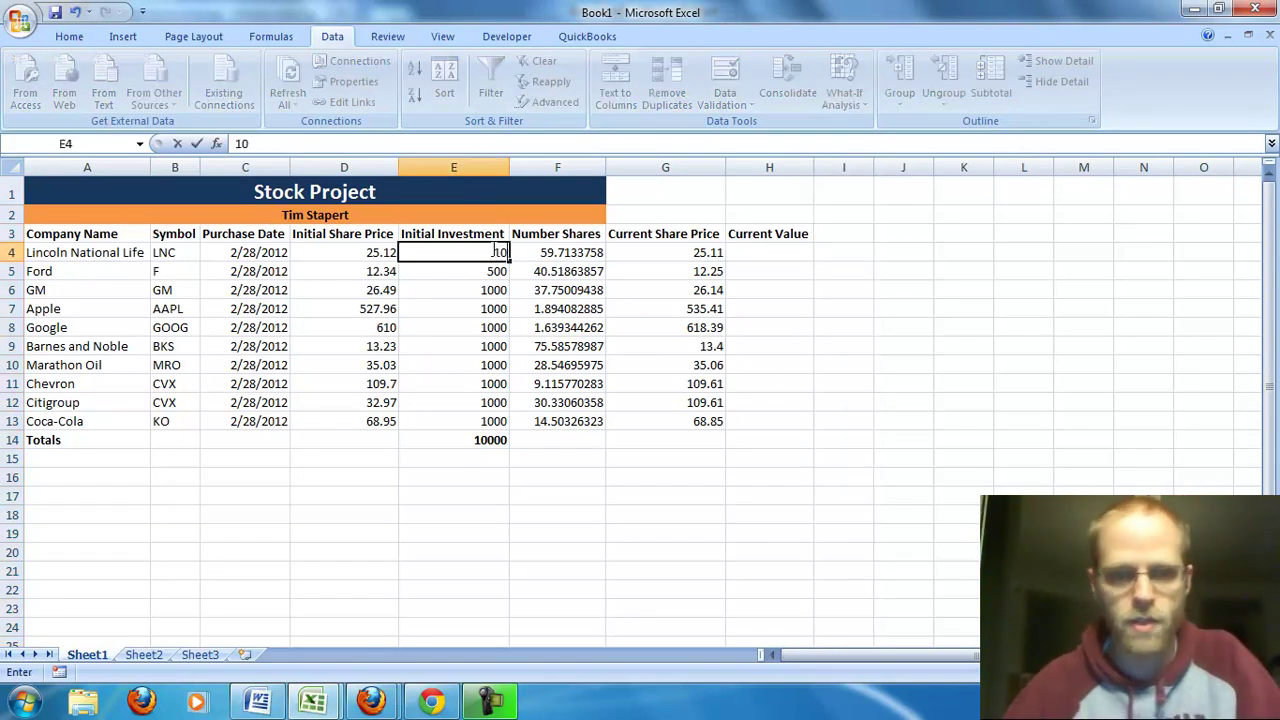
type("00")
key("Return")
type("1000")
key("Return")
key("Up")
key("Right")
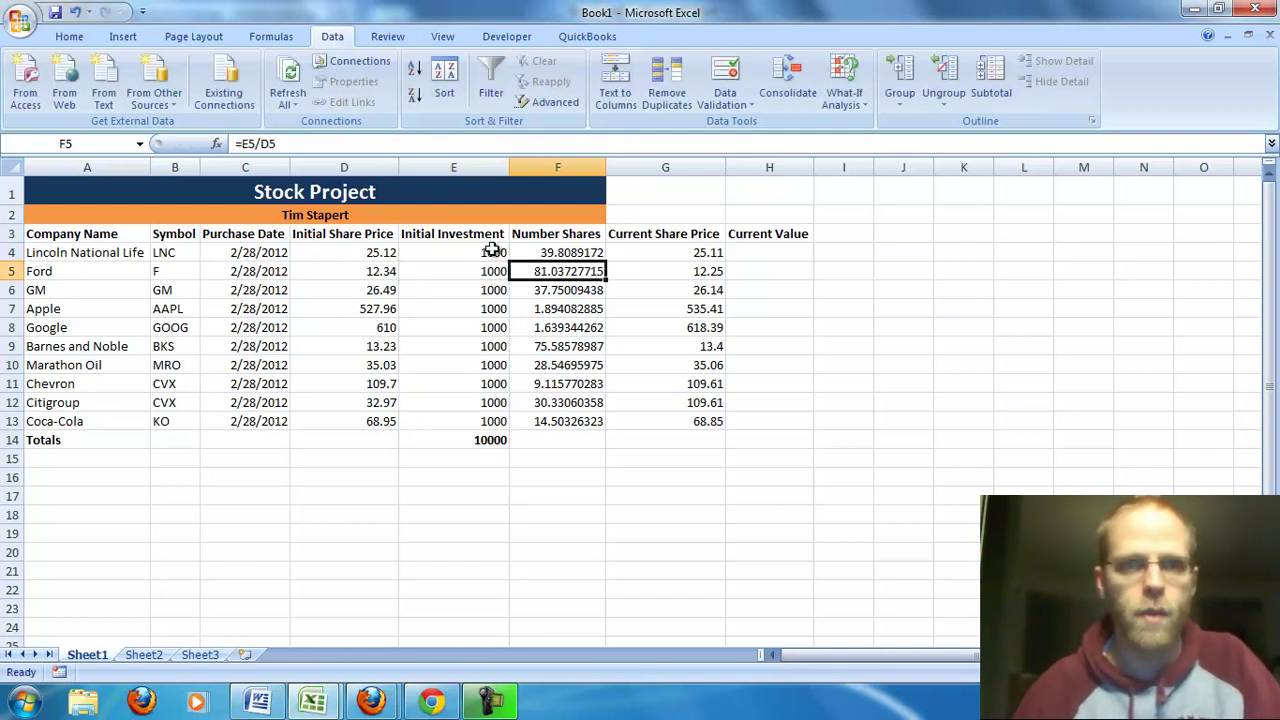
key("Up")
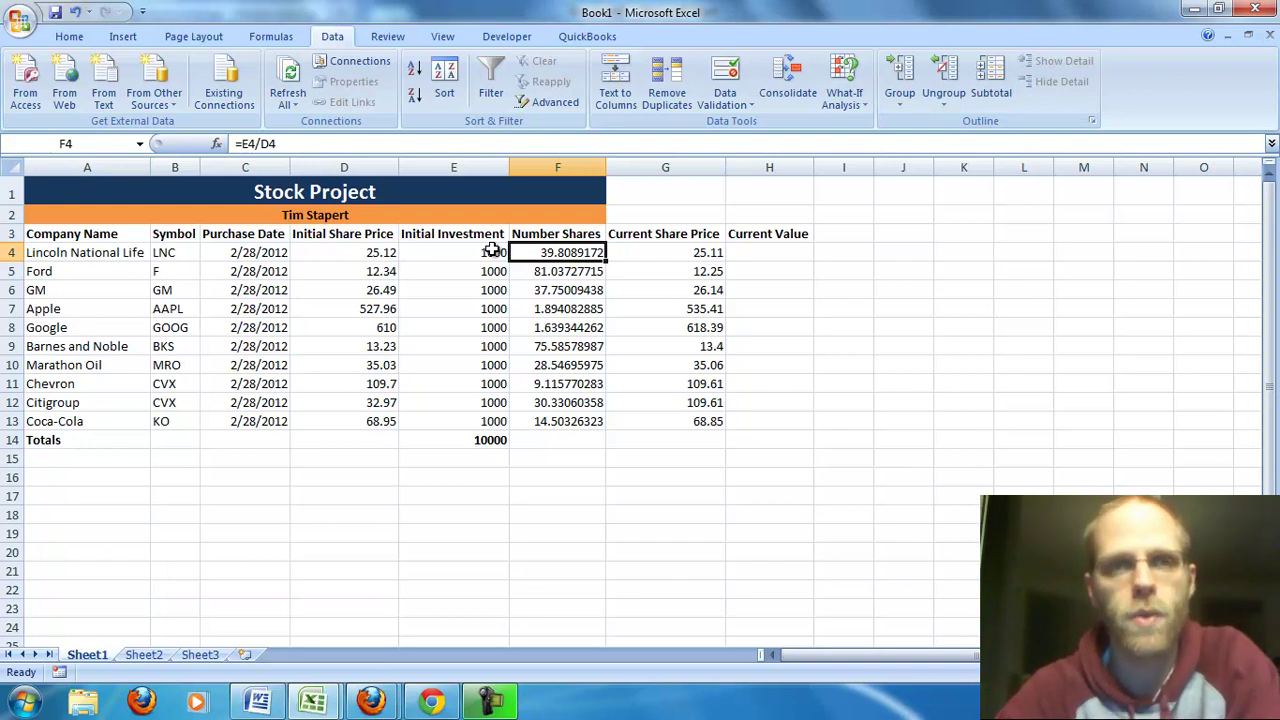
Calculate Lincoln National's current value in H4 with =F4*G4 and fill the formula down through H13
left_click(773, 257)
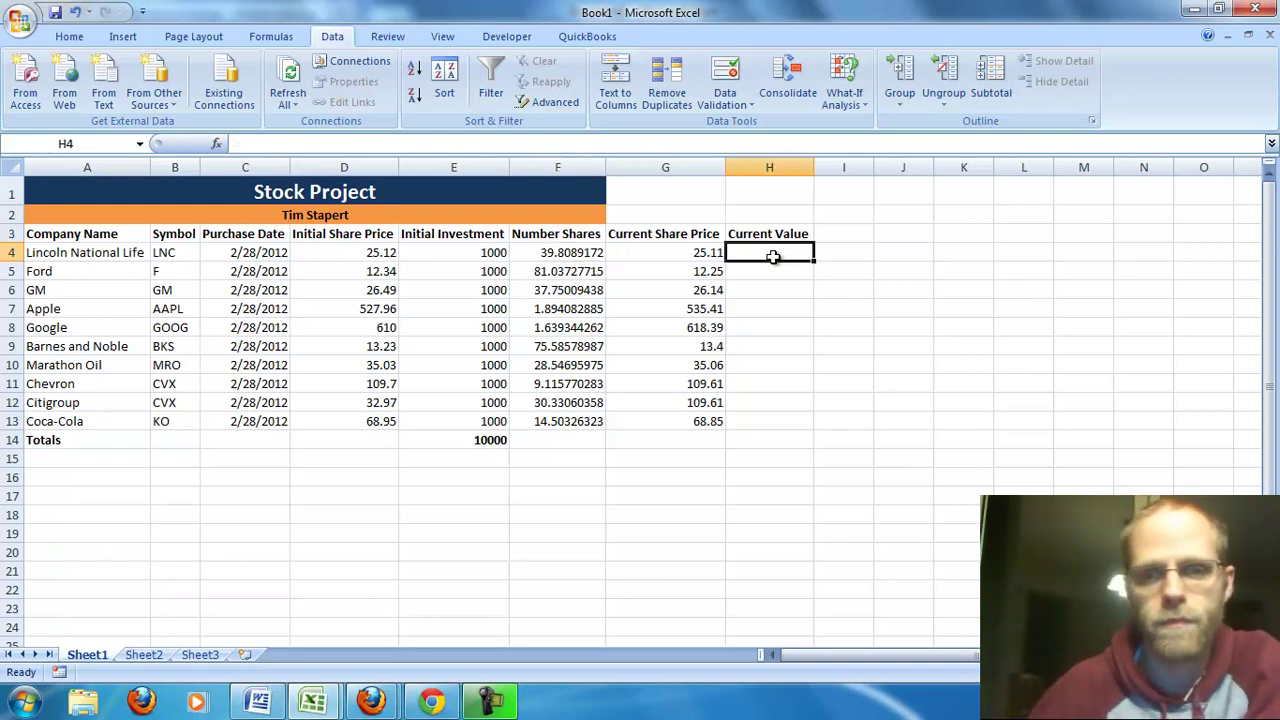
type("=")
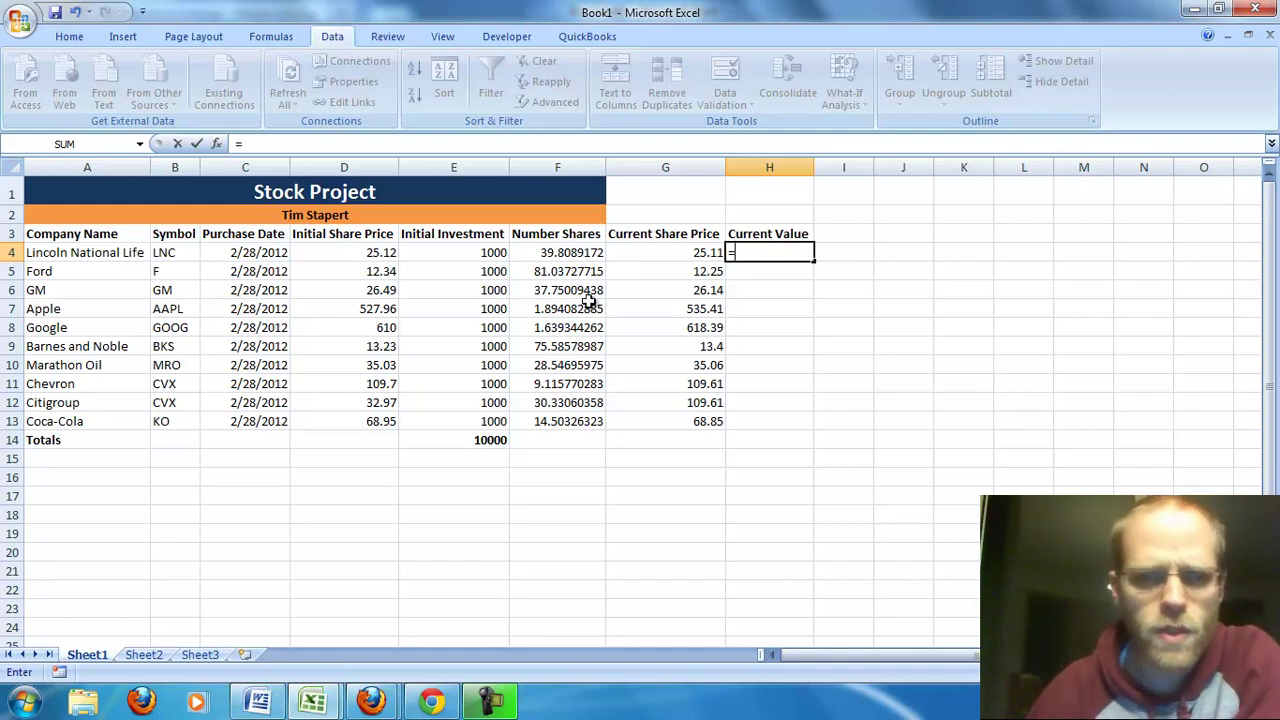
left_click(563, 255)
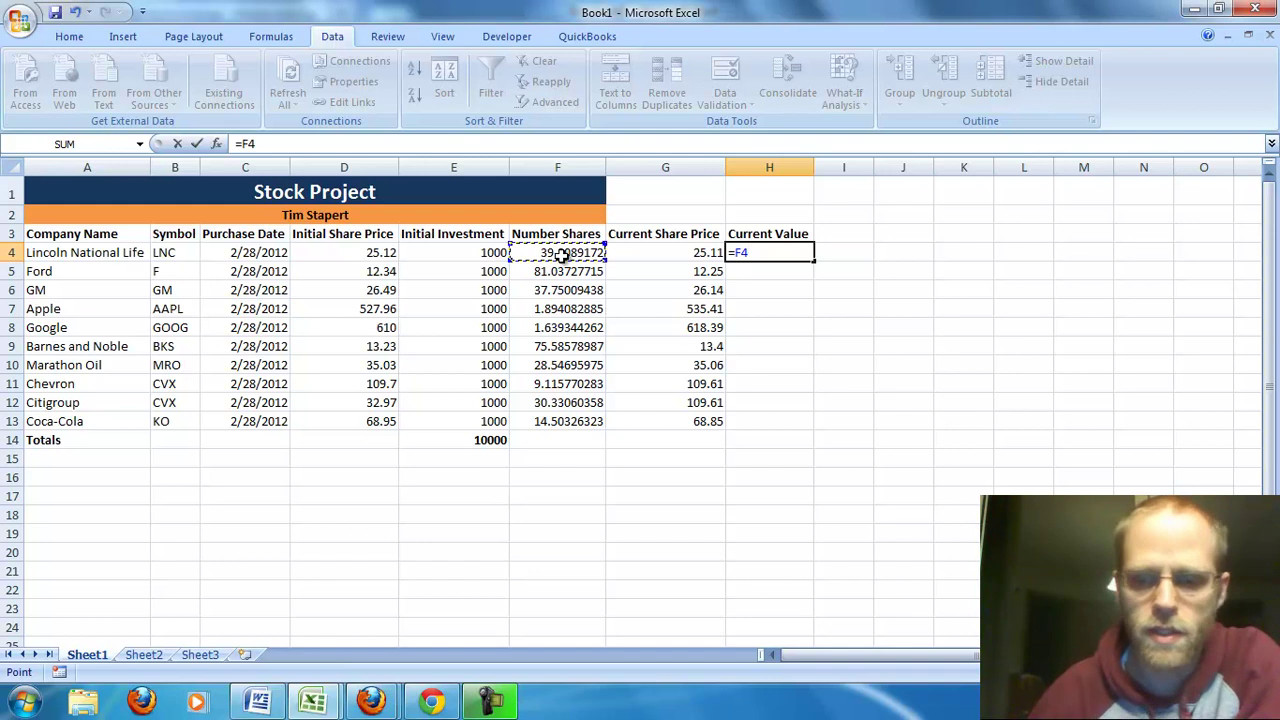
type("*")
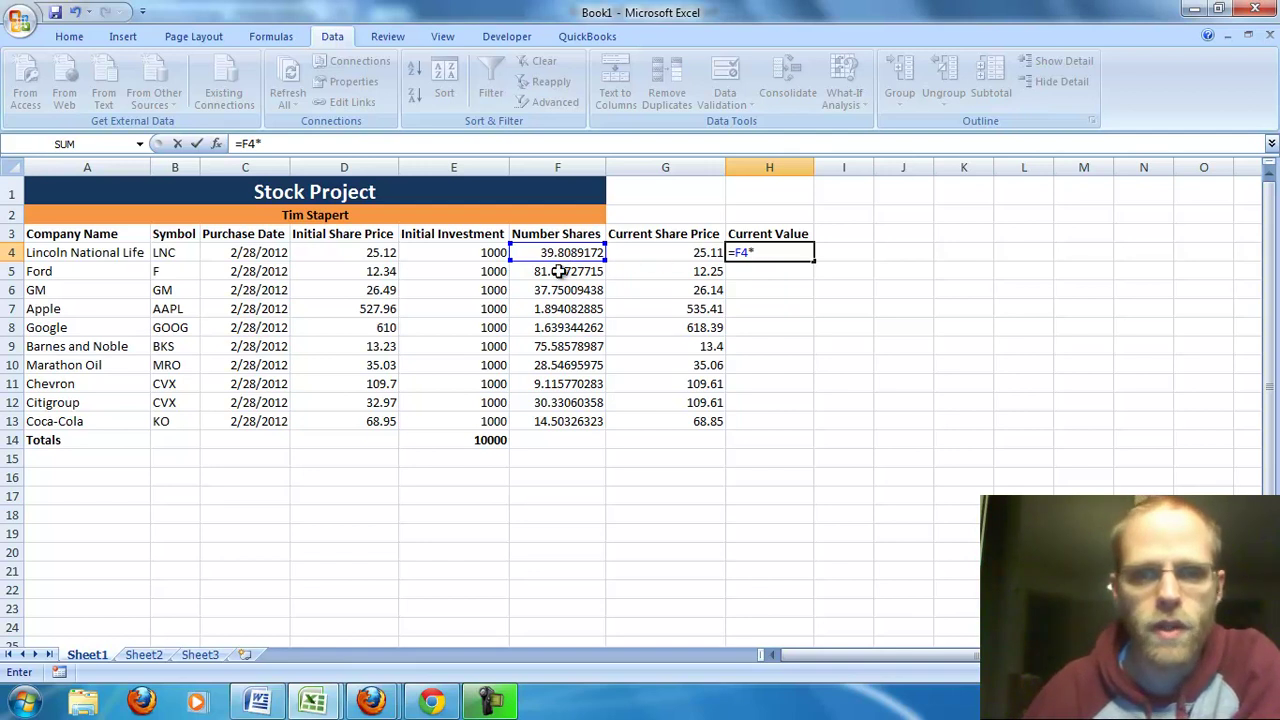
left_click(676, 253)
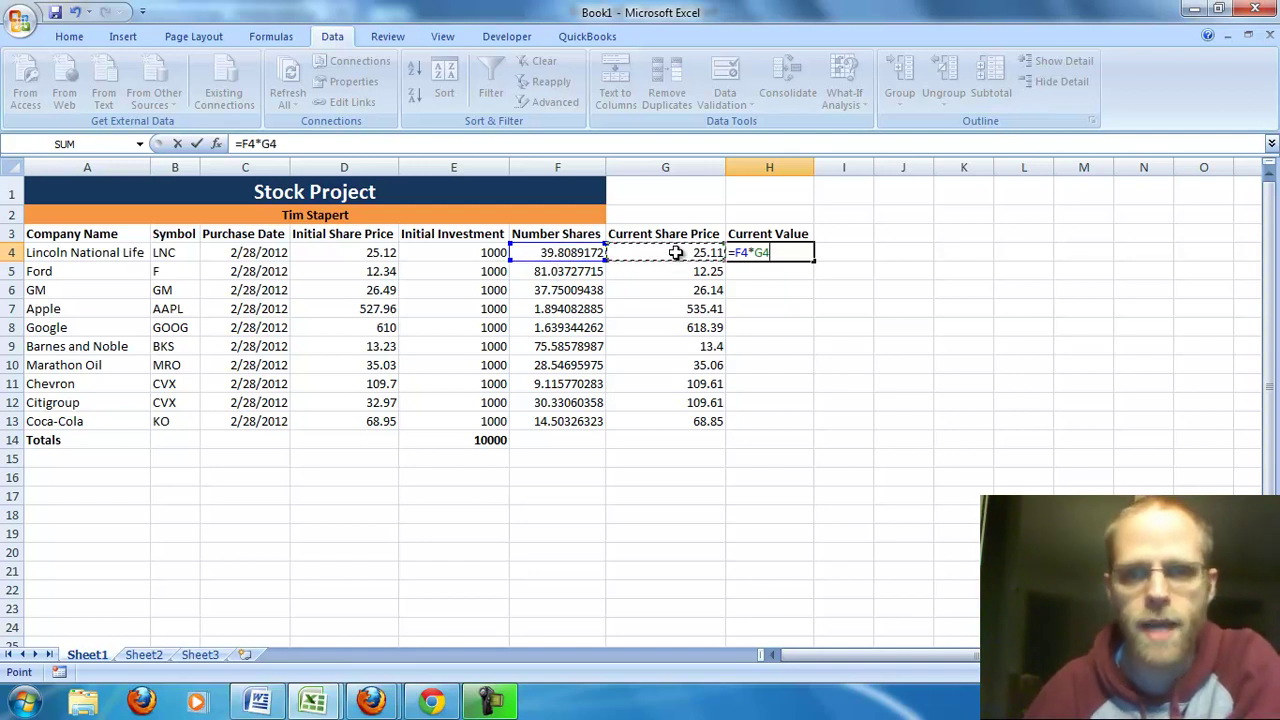
key("Return")
left_click(782, 249)
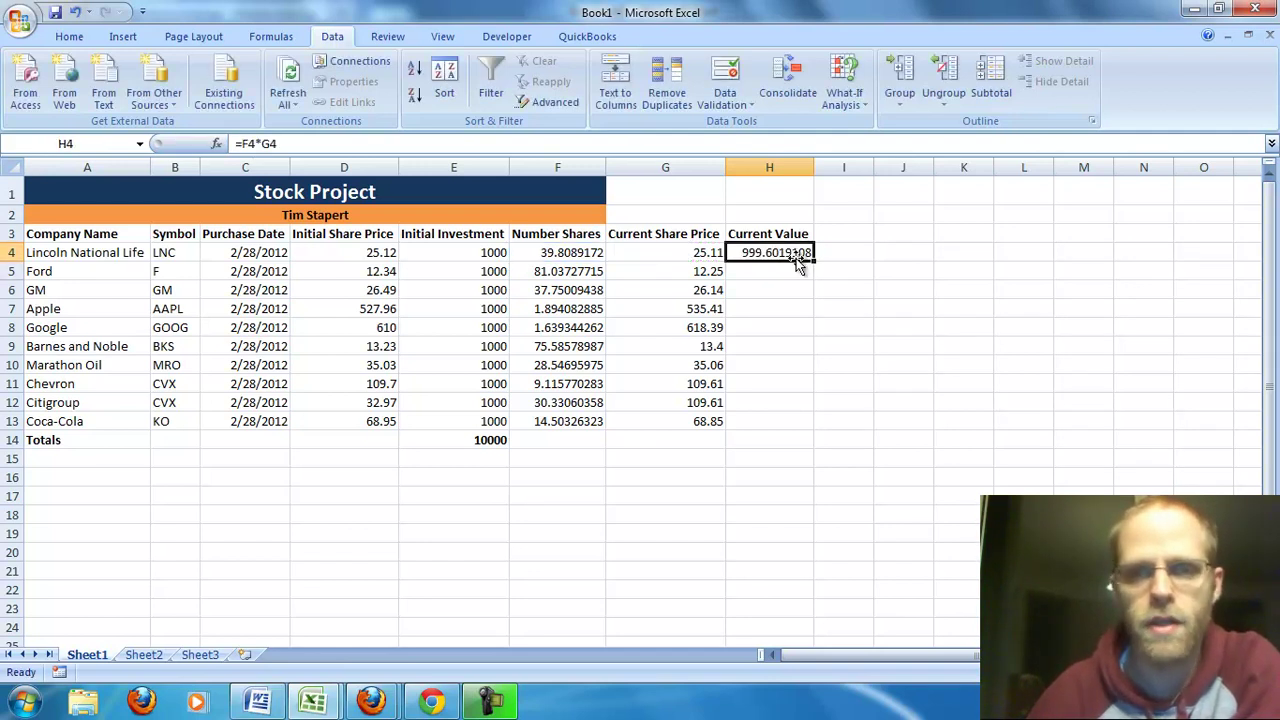
left_click_drag(816, 258, 804, 423)
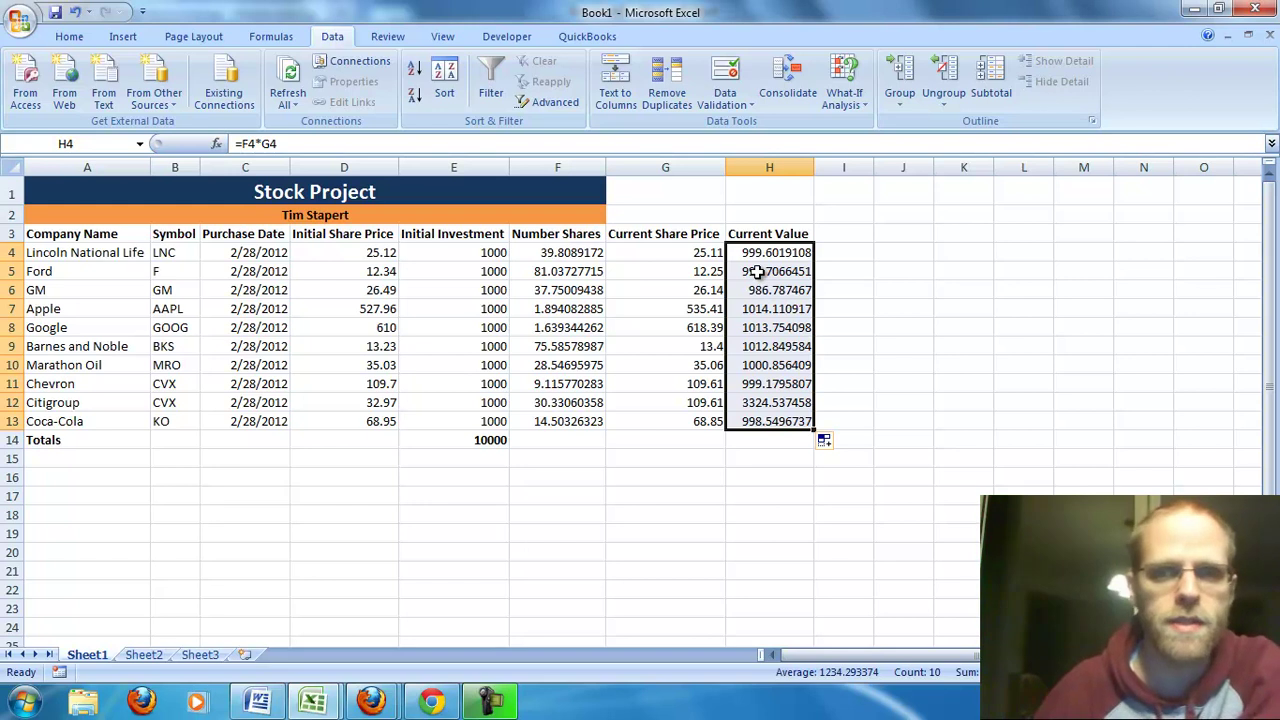
Add the heading "Net Change" in cell I3 and fit column I to its text
left_click(831, 238)
type("Net")
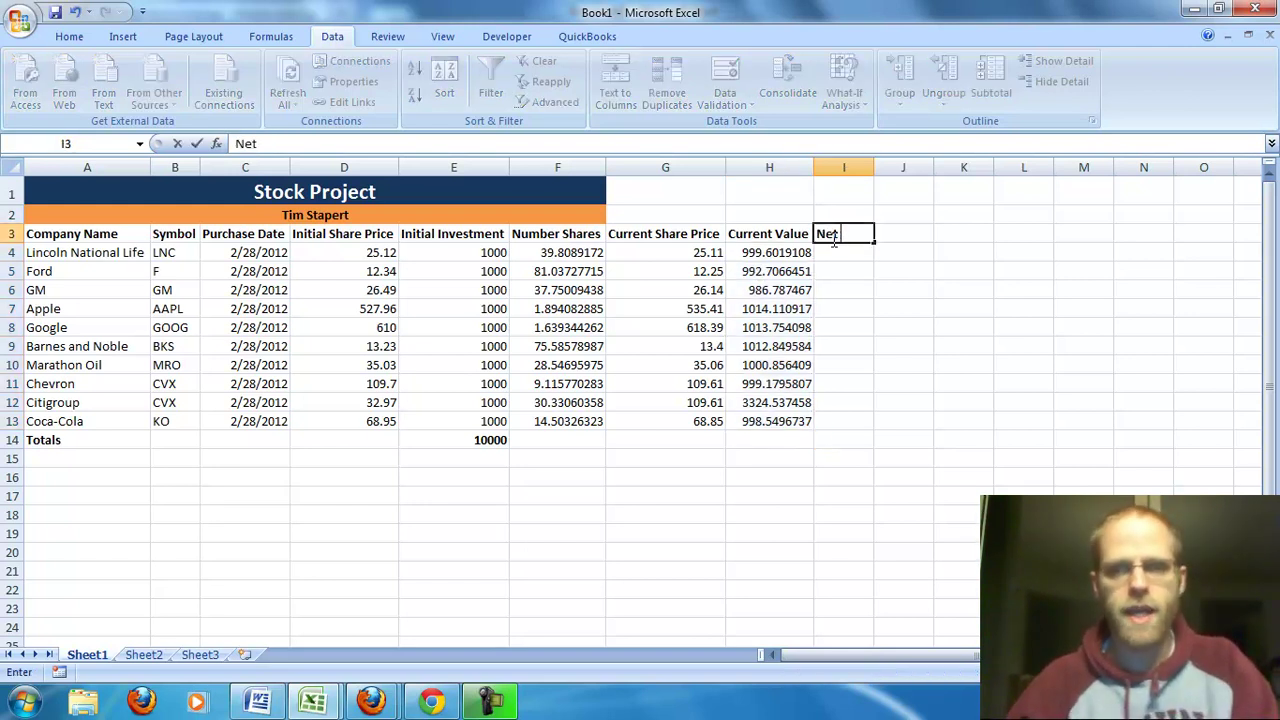
type(" Change")
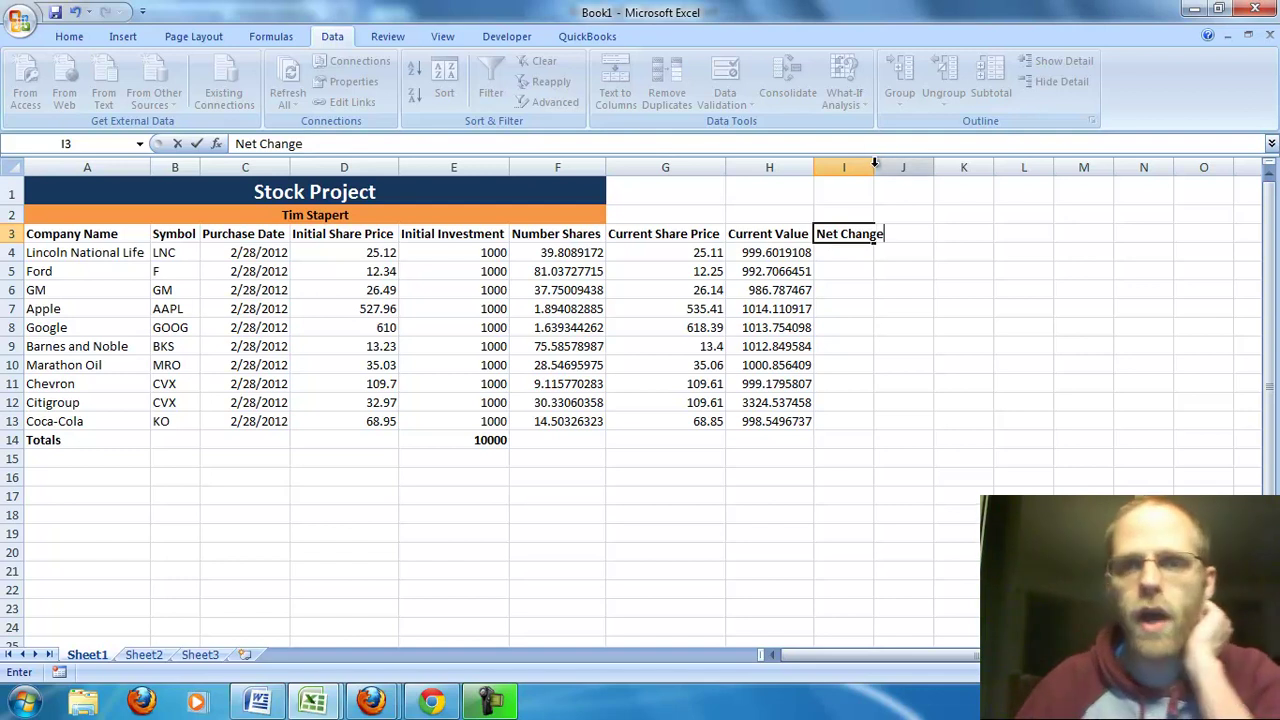
double_click(873, 162)
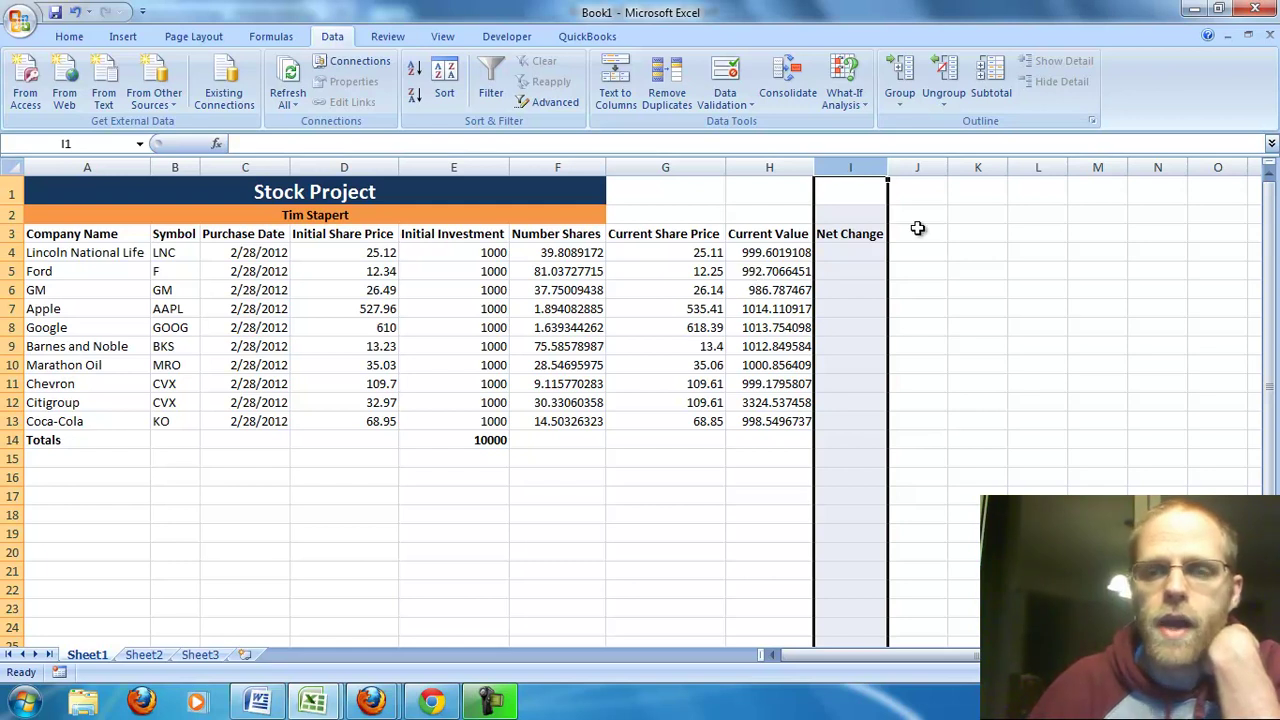
Calculate the net change in I4 with =H4-E4 and fill the formula down through I13
left_click(831, 252)
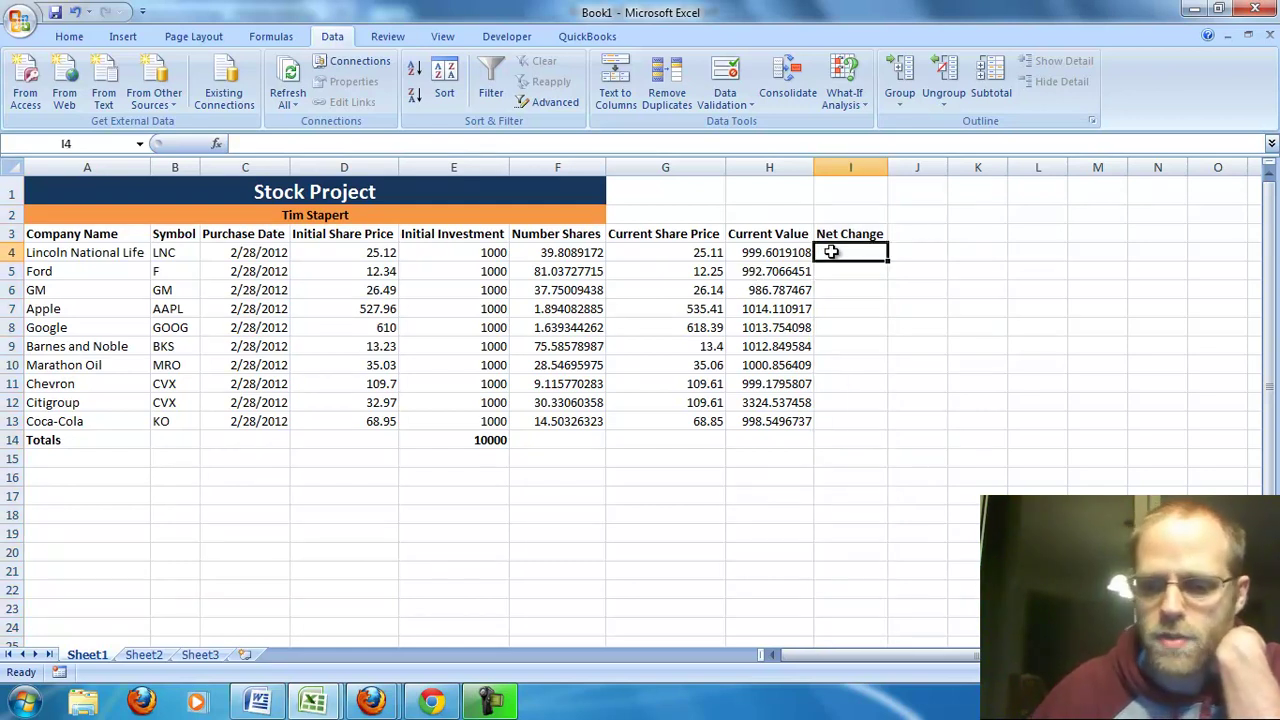
type("=")
left_click(790, 253)
type("-")
left_click(472, 253)
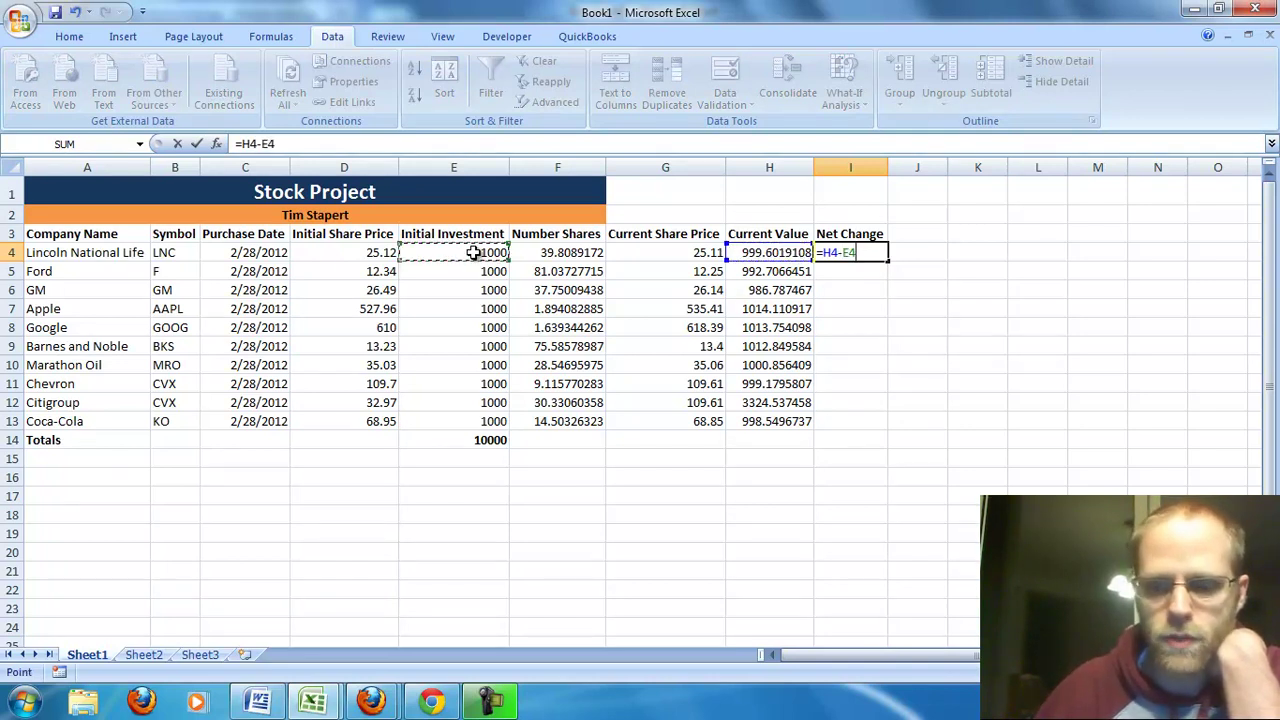
key("Return")
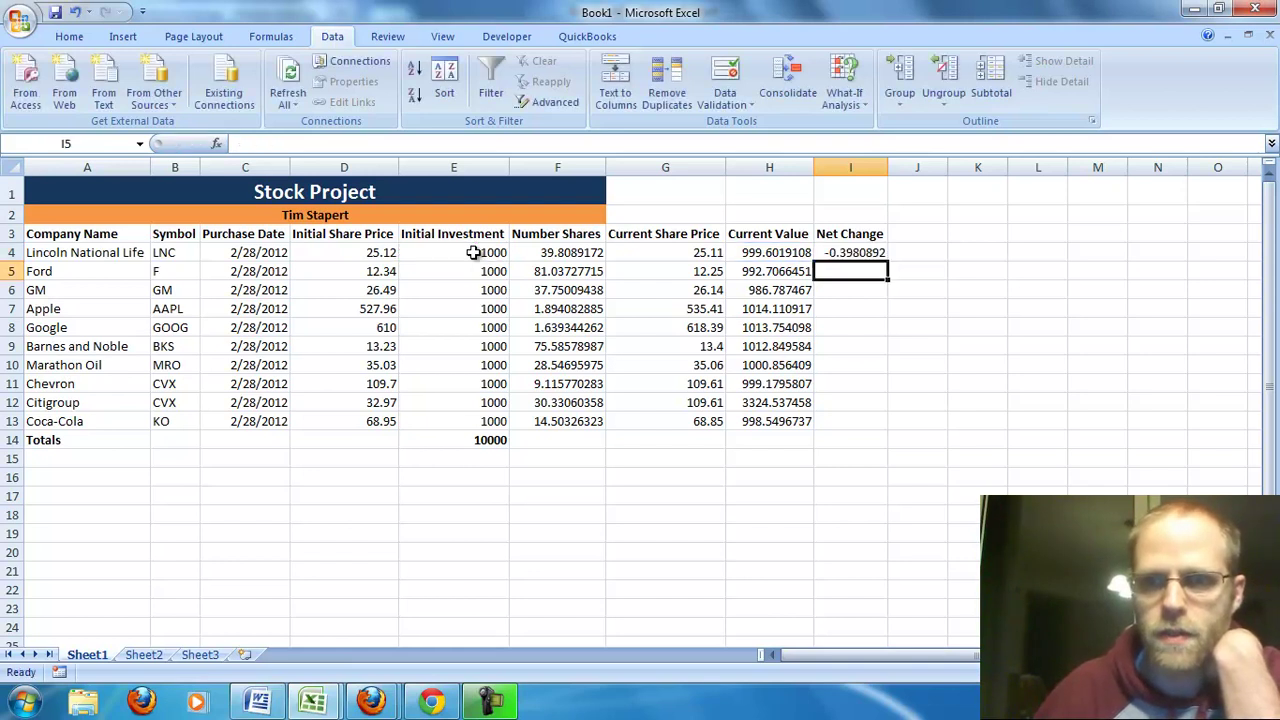
left_click(876, 253)
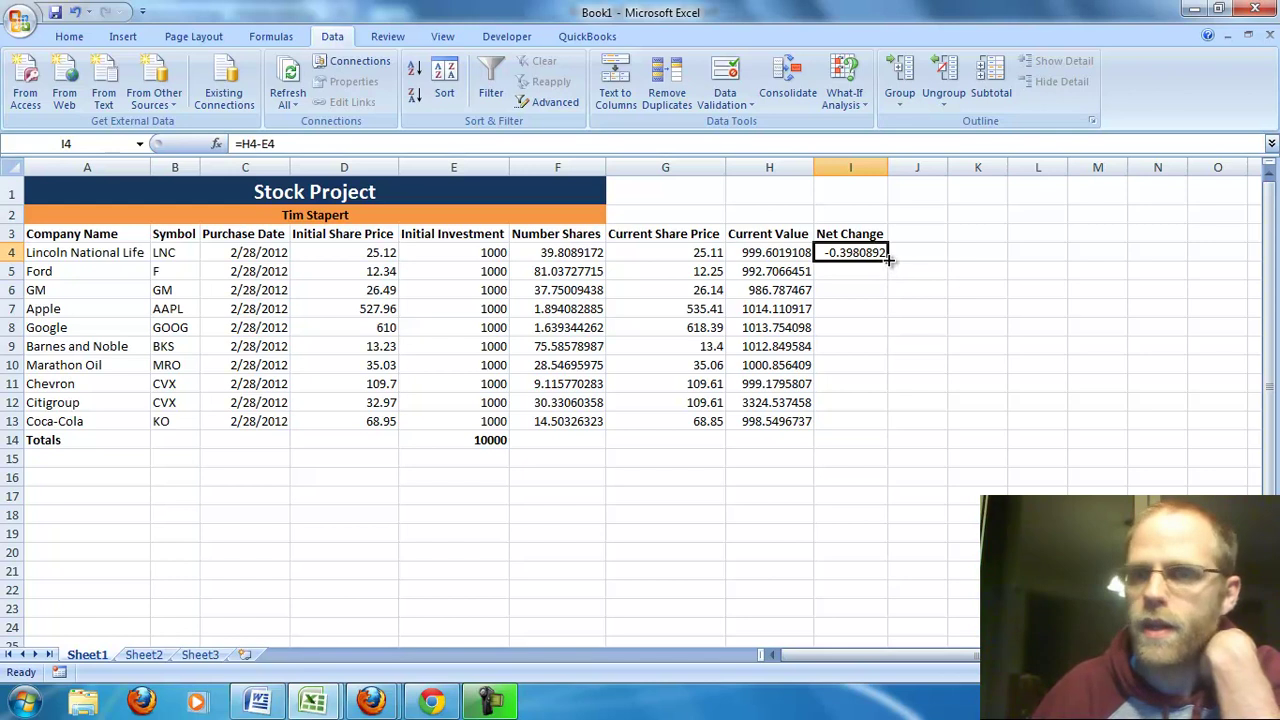
left_click_drag(886, 258, 868, 423)
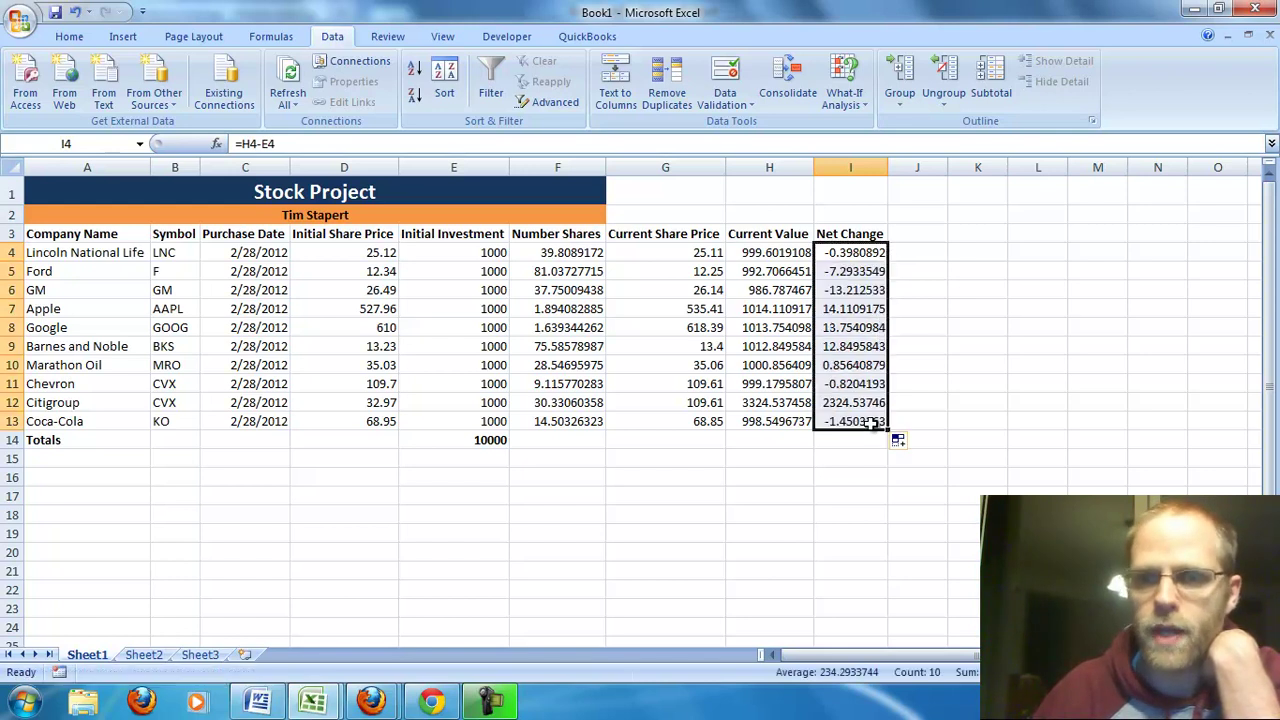
Add the heading "Percent Change" in cell J3 and fit column J to its text
left_click(904, 236)
type("Perc")
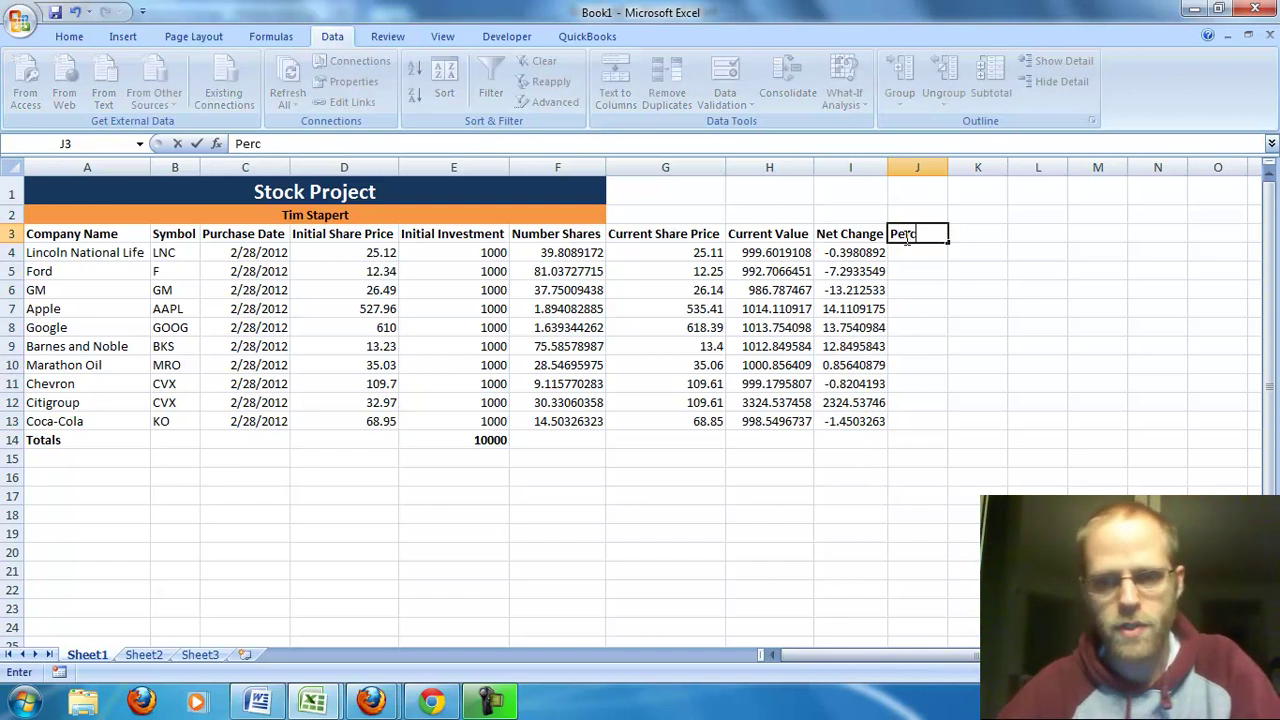
type("ent Change")
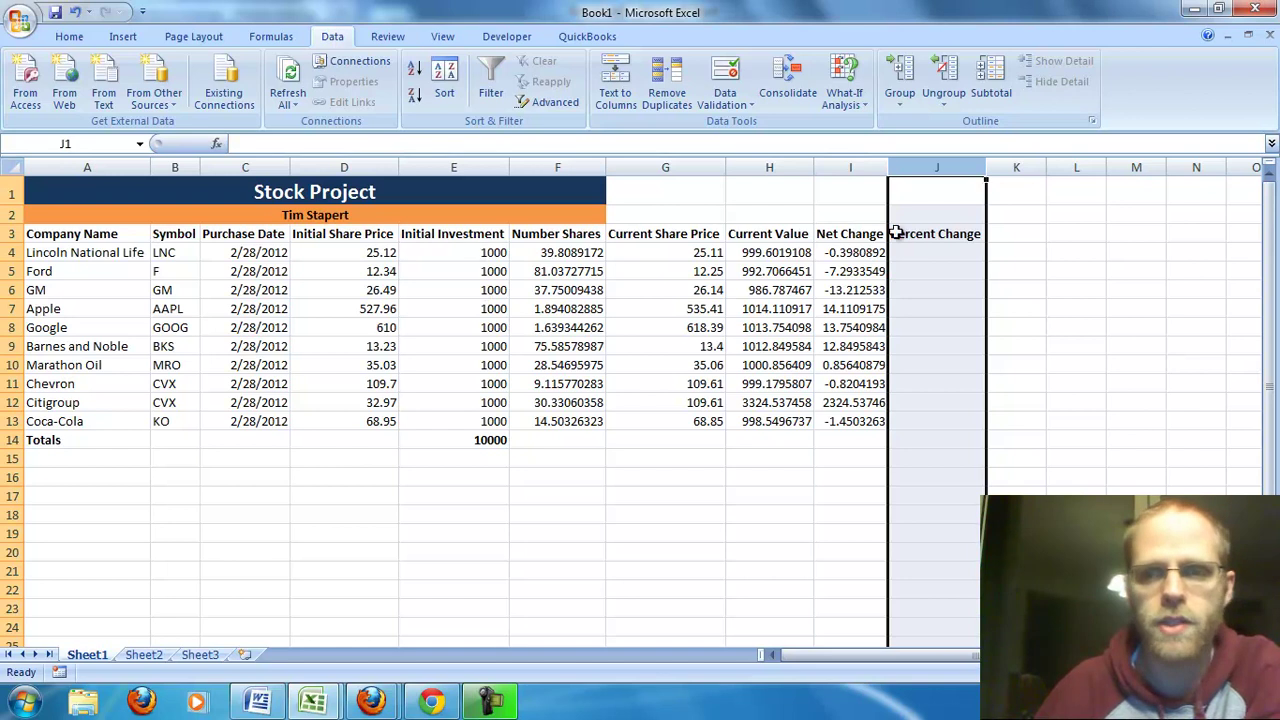
Calculate the percent change in J4 with =I4/E4 and fill the formula down through J13
left_click(923, 253)
type("=")
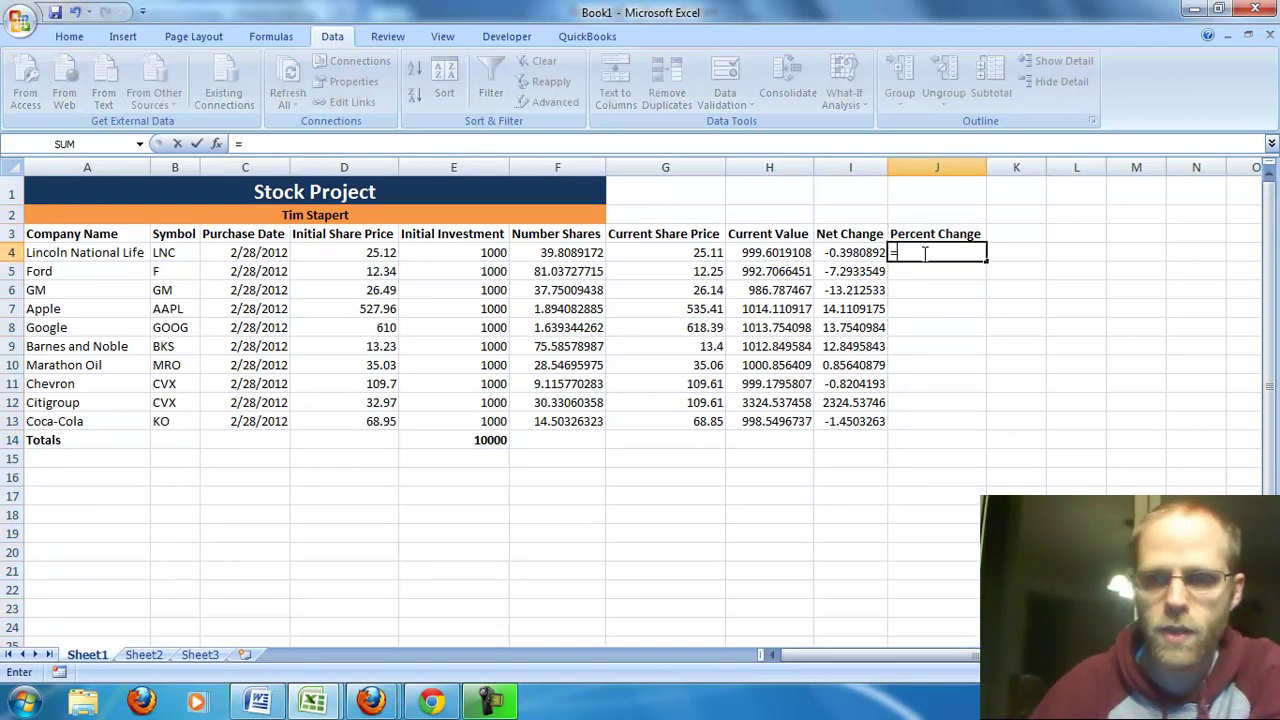
left_click(850, 253)
type("/")
left_click(493, 251)
key("Return")
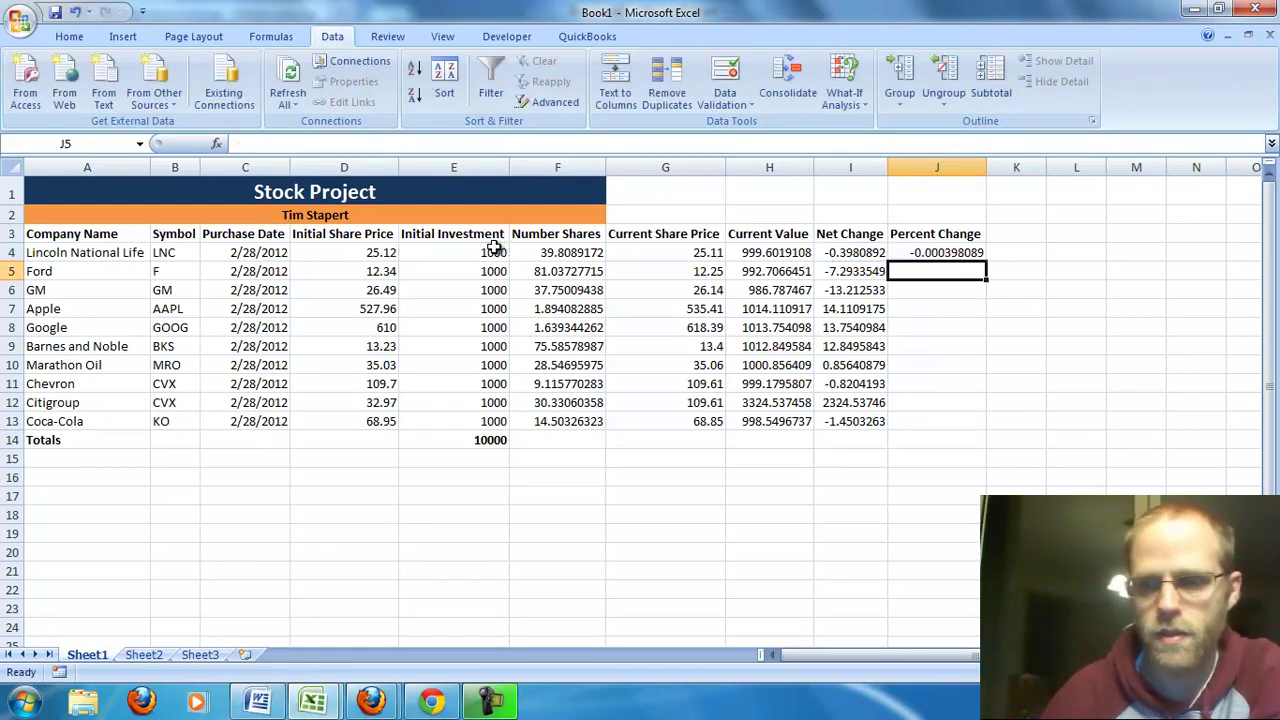
left_click(973, 255)
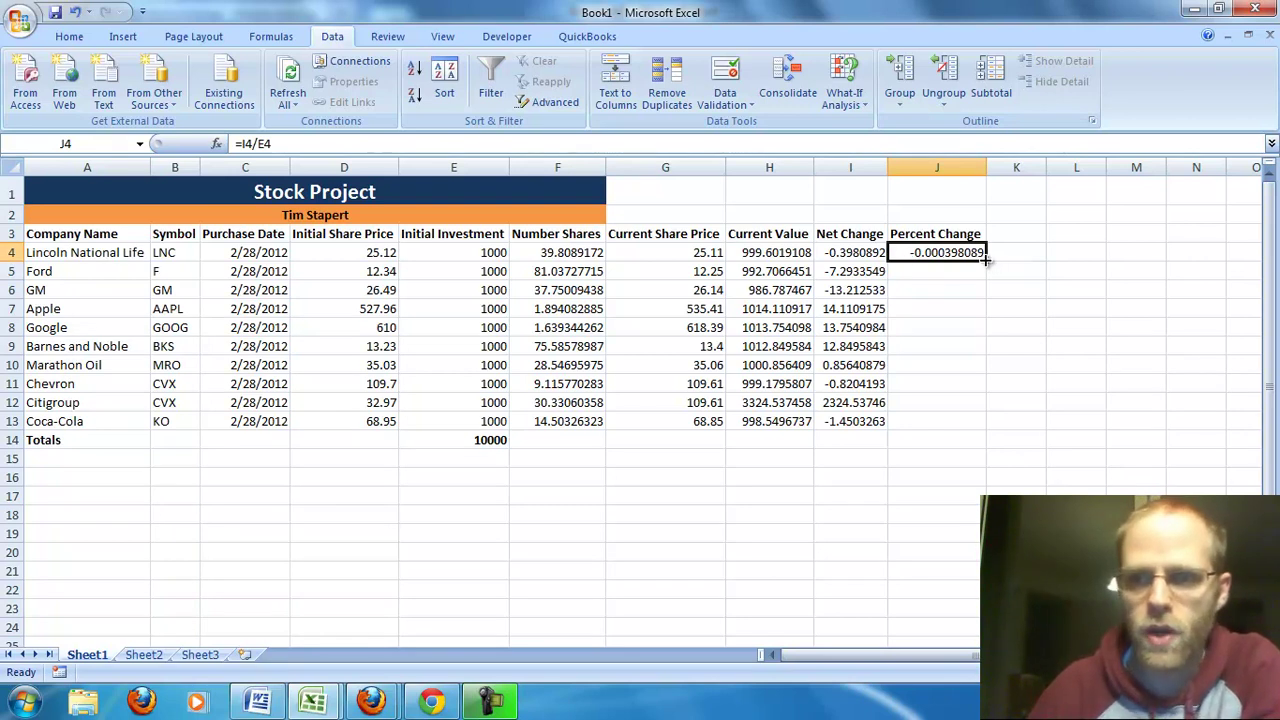
left_click_drag(986, 261, 980, 432)
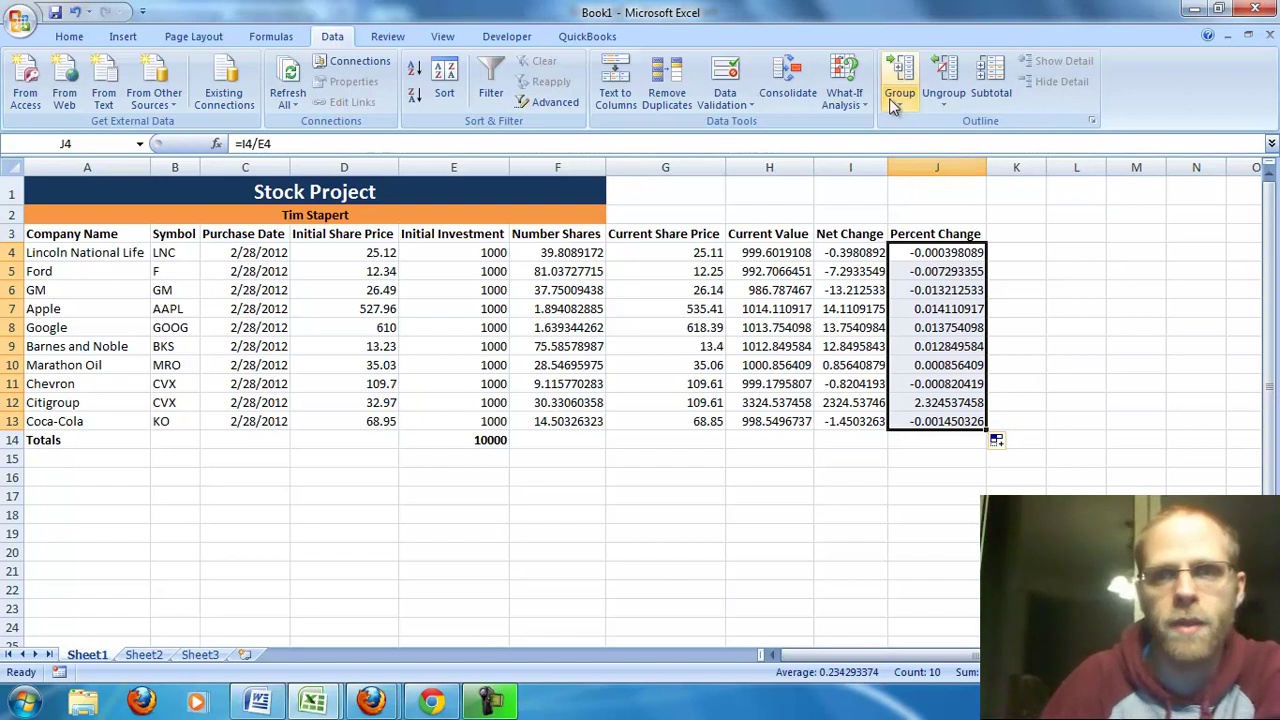
Format the whole Percent Change column J with the Percent Style
left_click(912, 167)
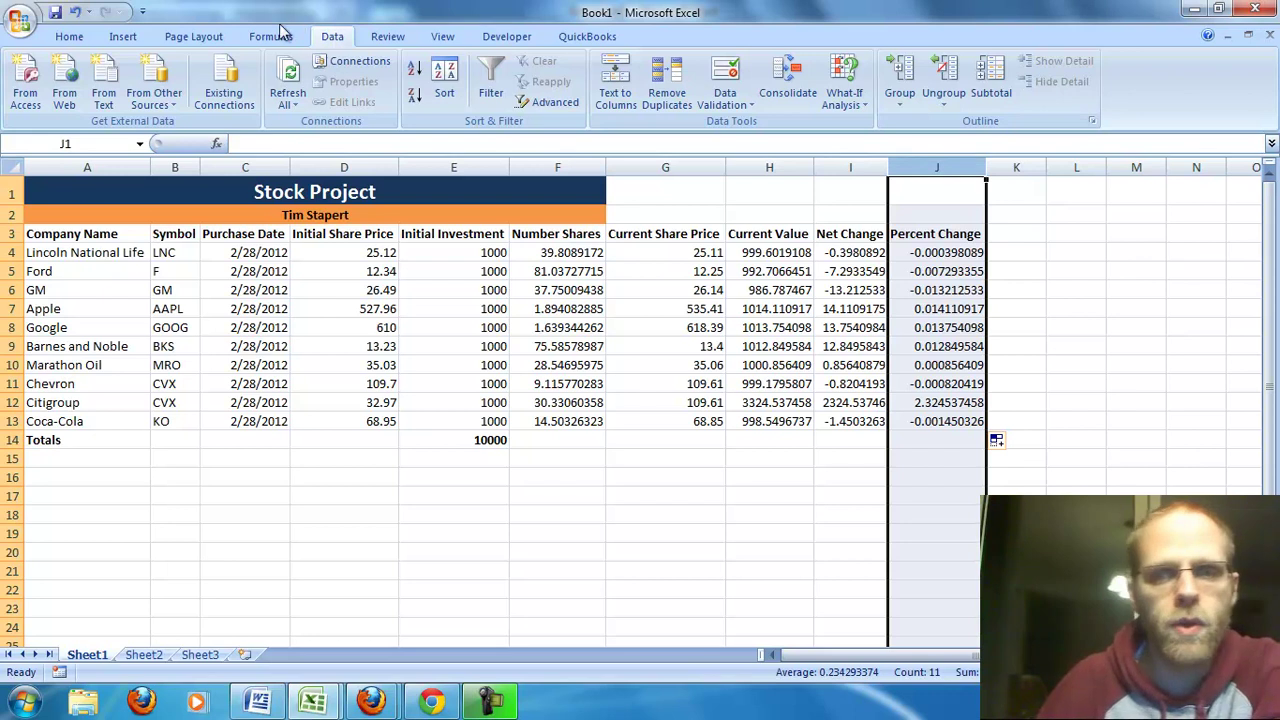
left_click(72, 38)
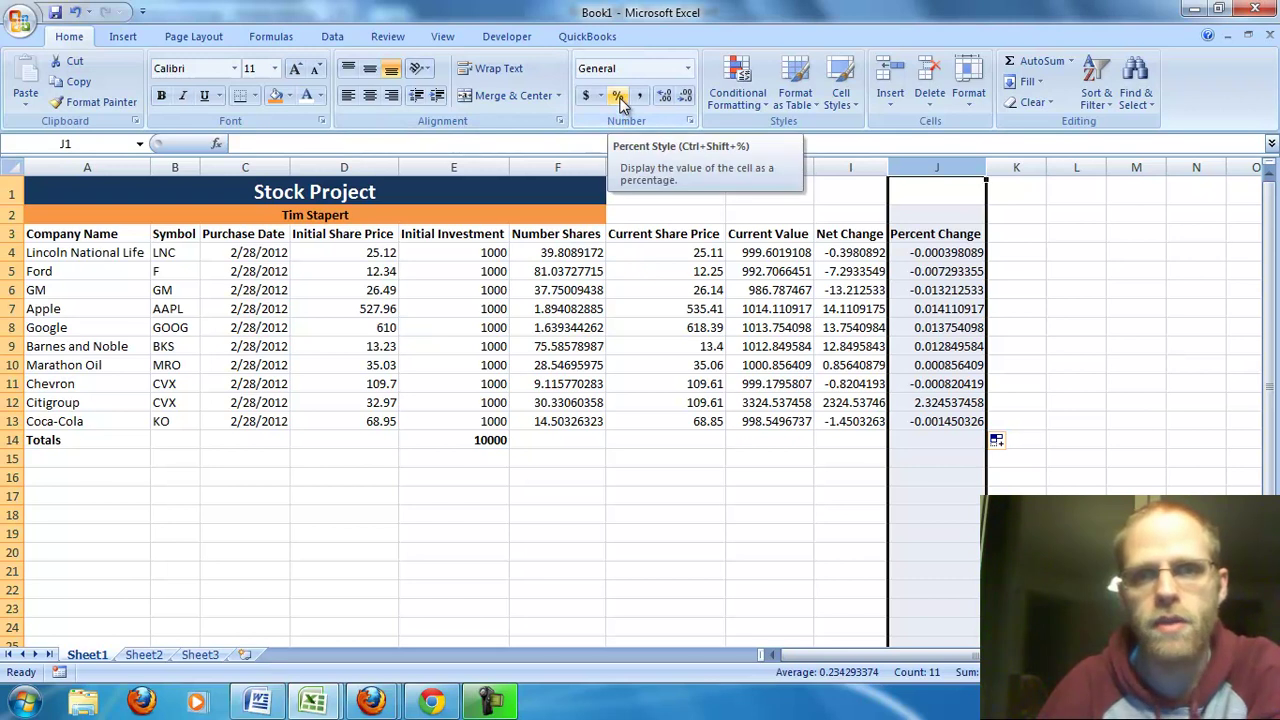
left_click(620, 104)
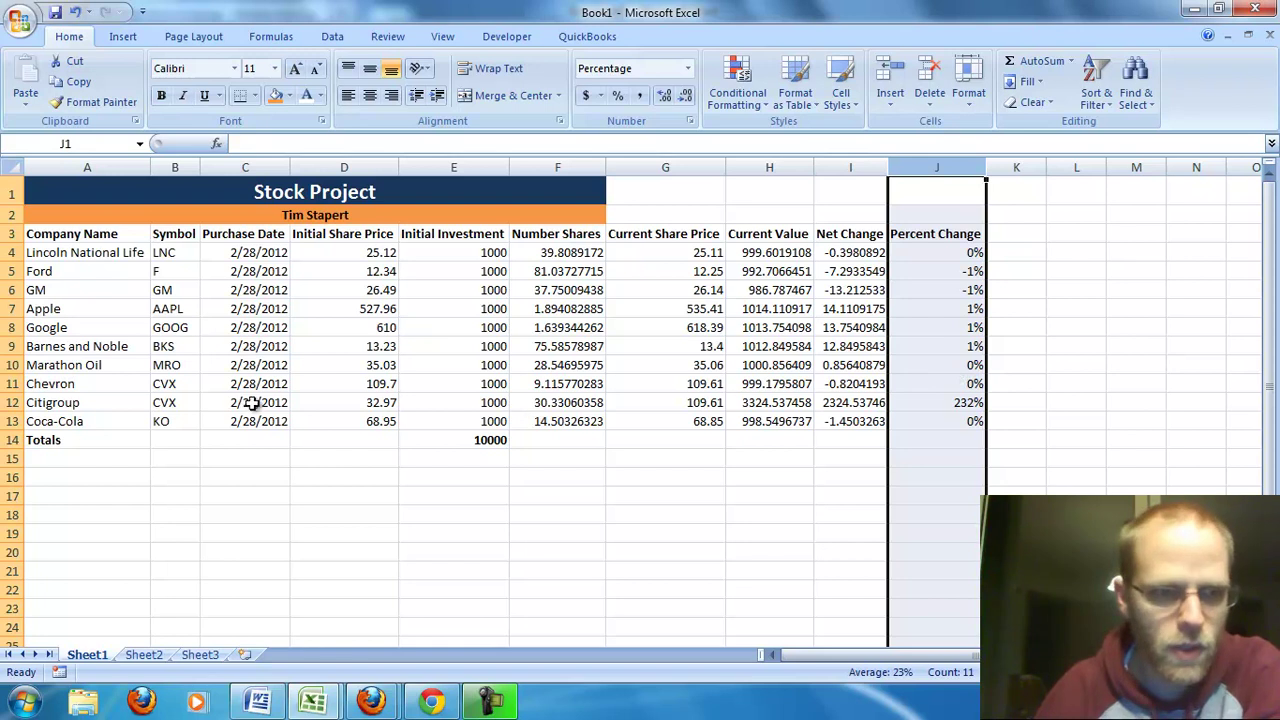
Correct Citigroup's stock symbol in cell B12 to C
left_click(174, 403)
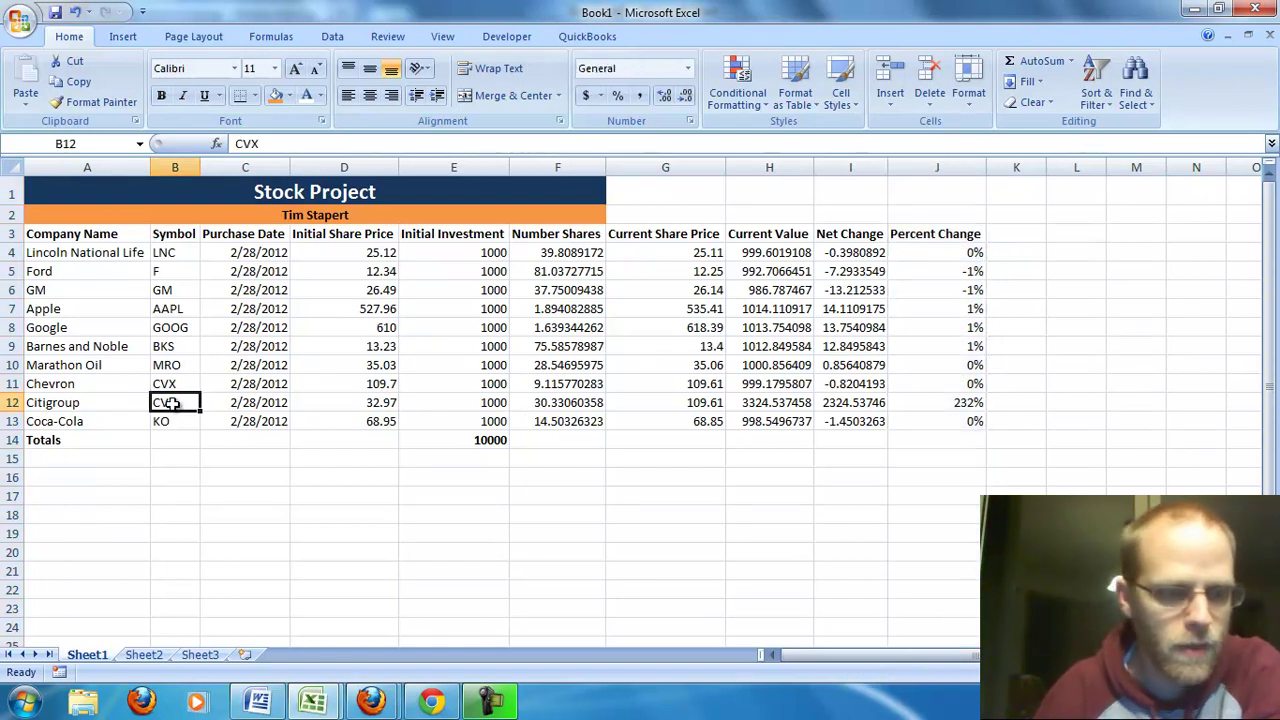
double_click(170, 403)
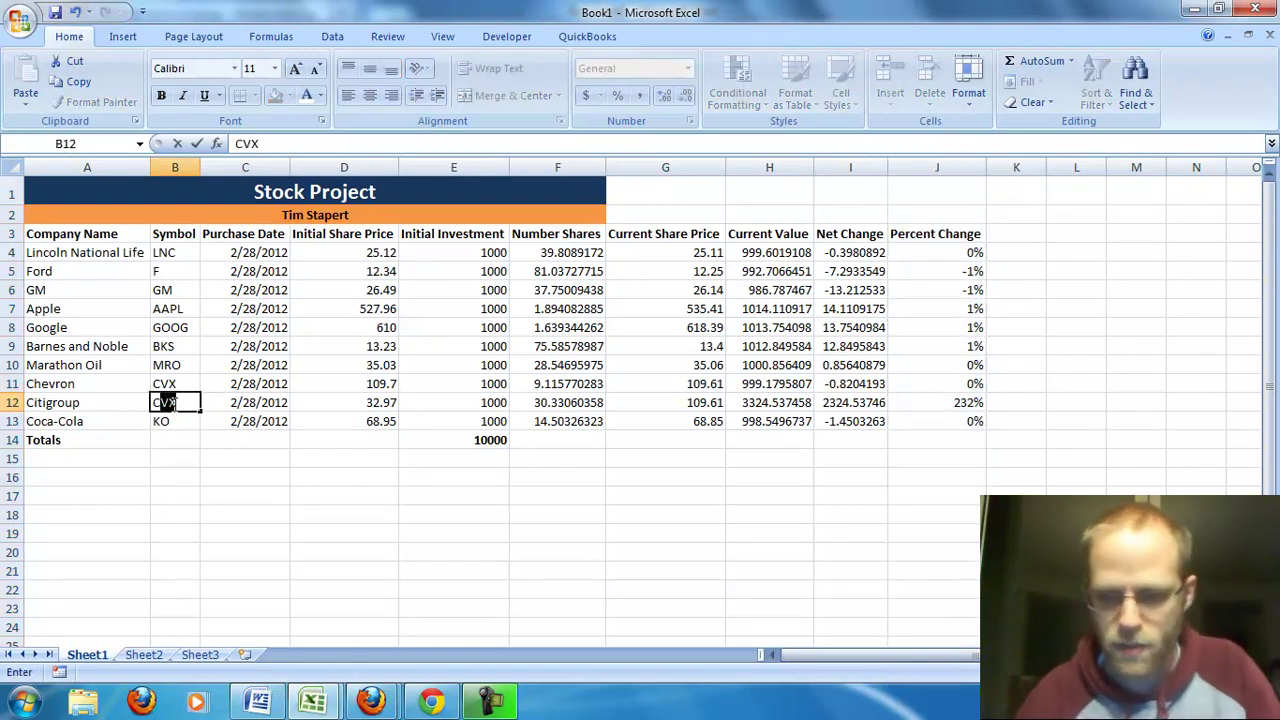
type("C")
key("Return")
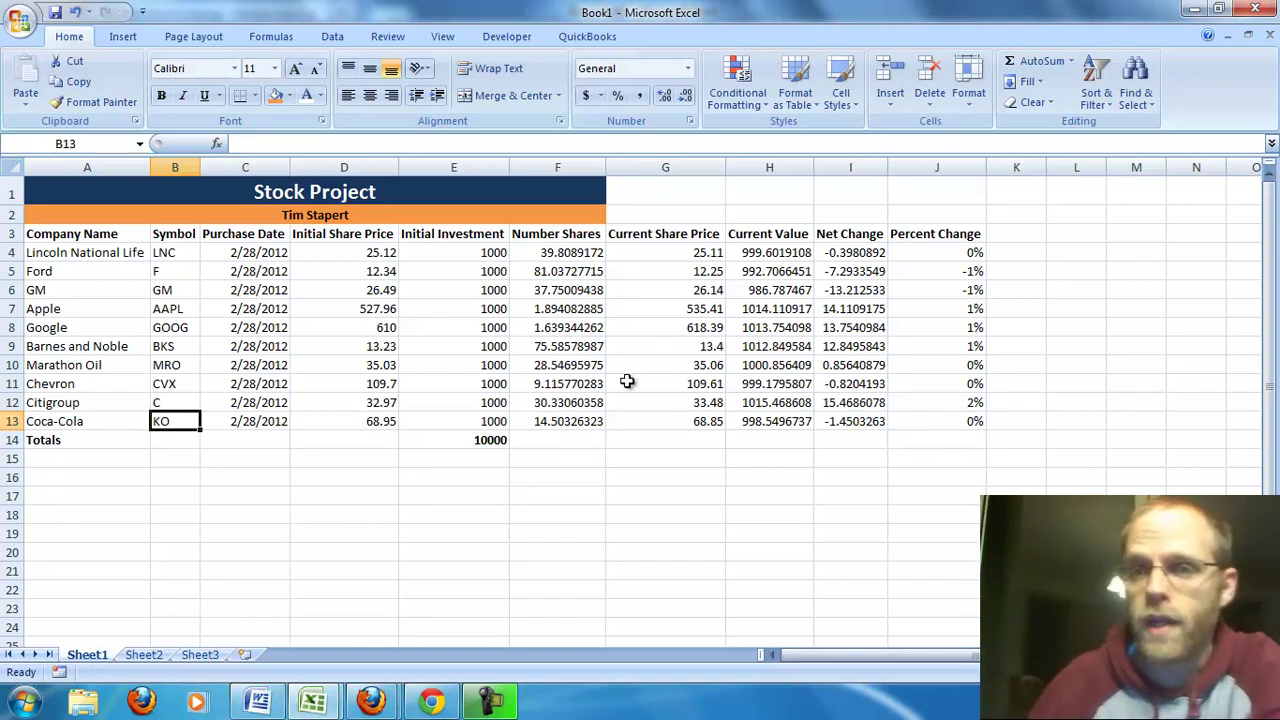
Increase the Percent Change column's precision to two decimal places
left_click(937, 167)
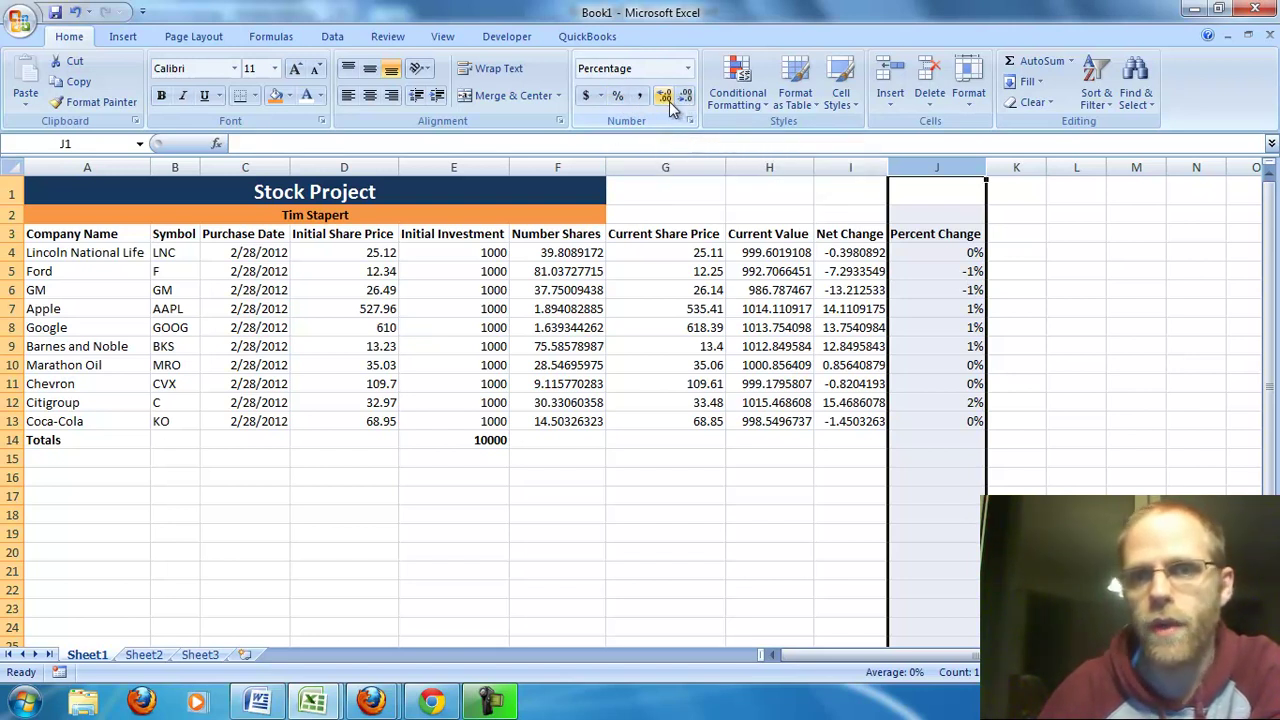
left_click(664, 96)
left_click(664, 96)
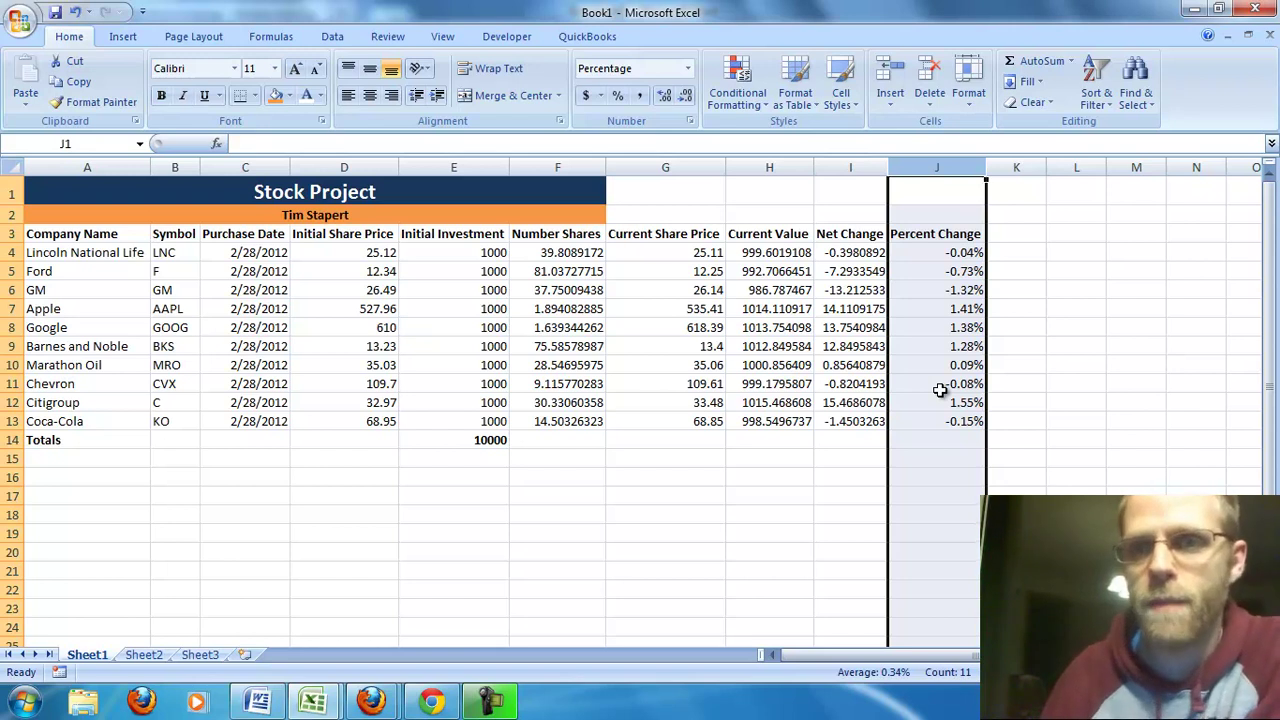
Format the Net Change column I as Currency instead of Accounting
left_click(849, 167)
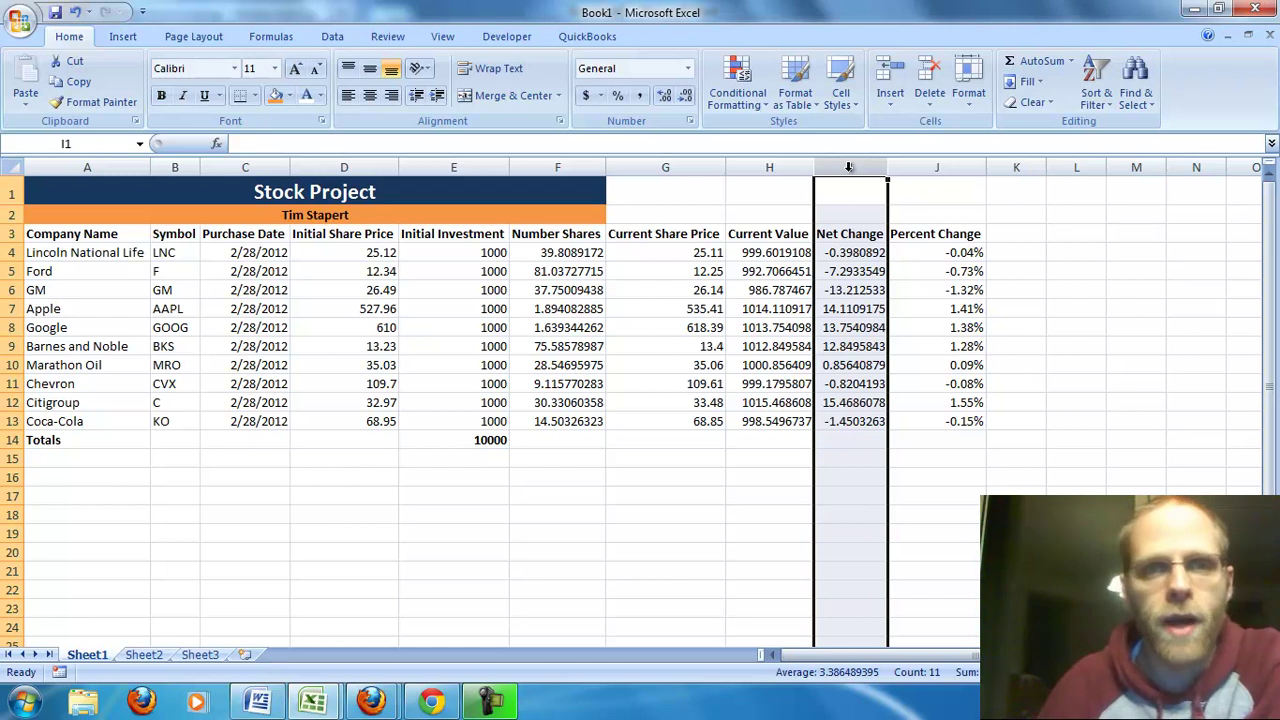
left_click(587, 96)
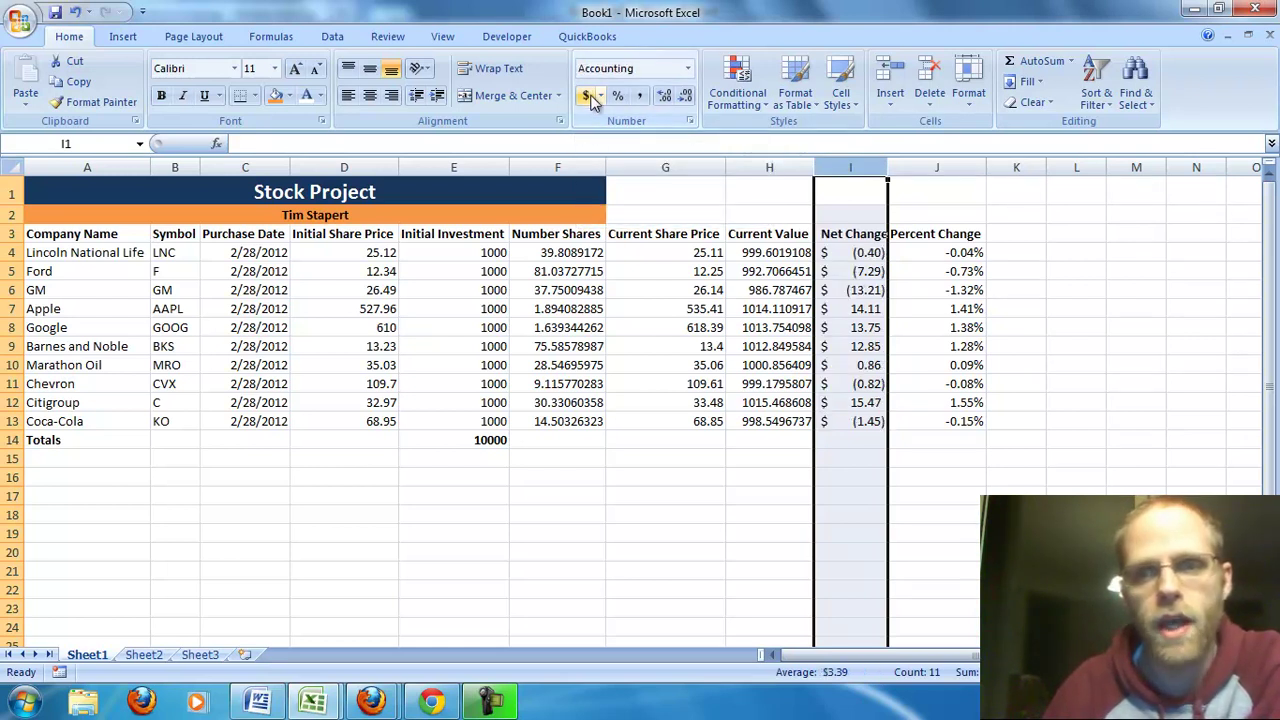
left_click(687, 68)
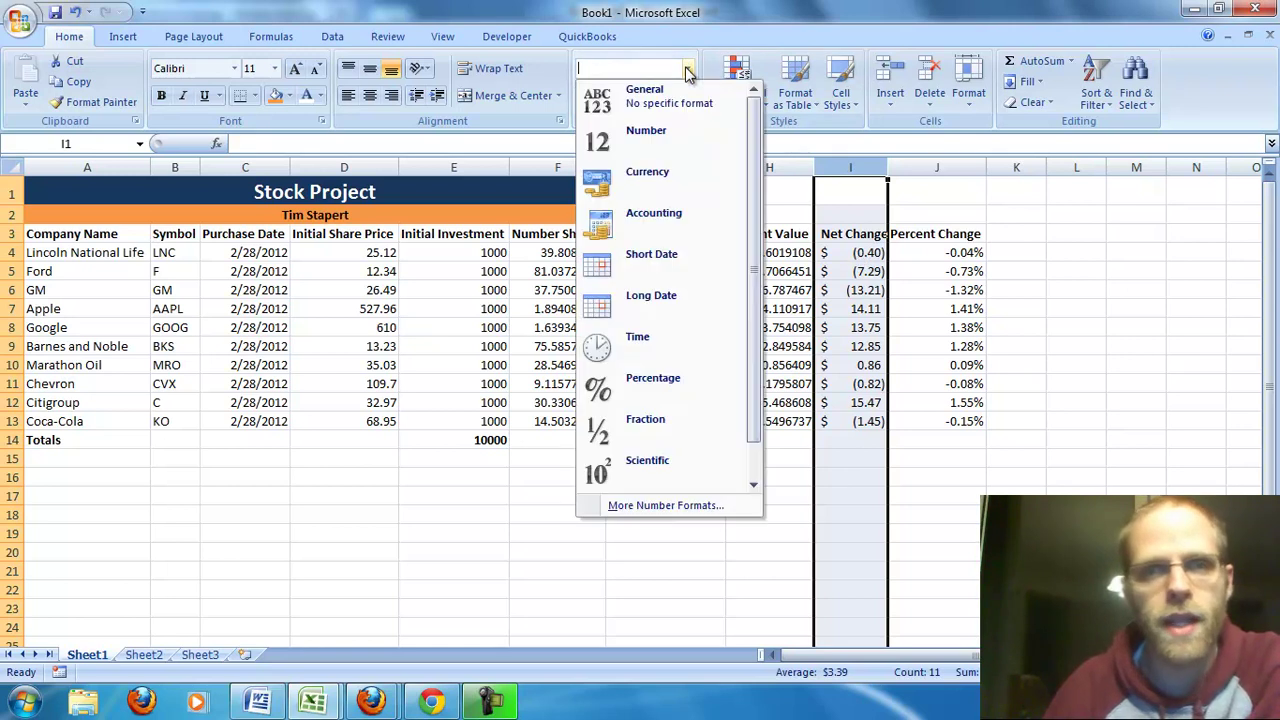
left_click(667, 174)
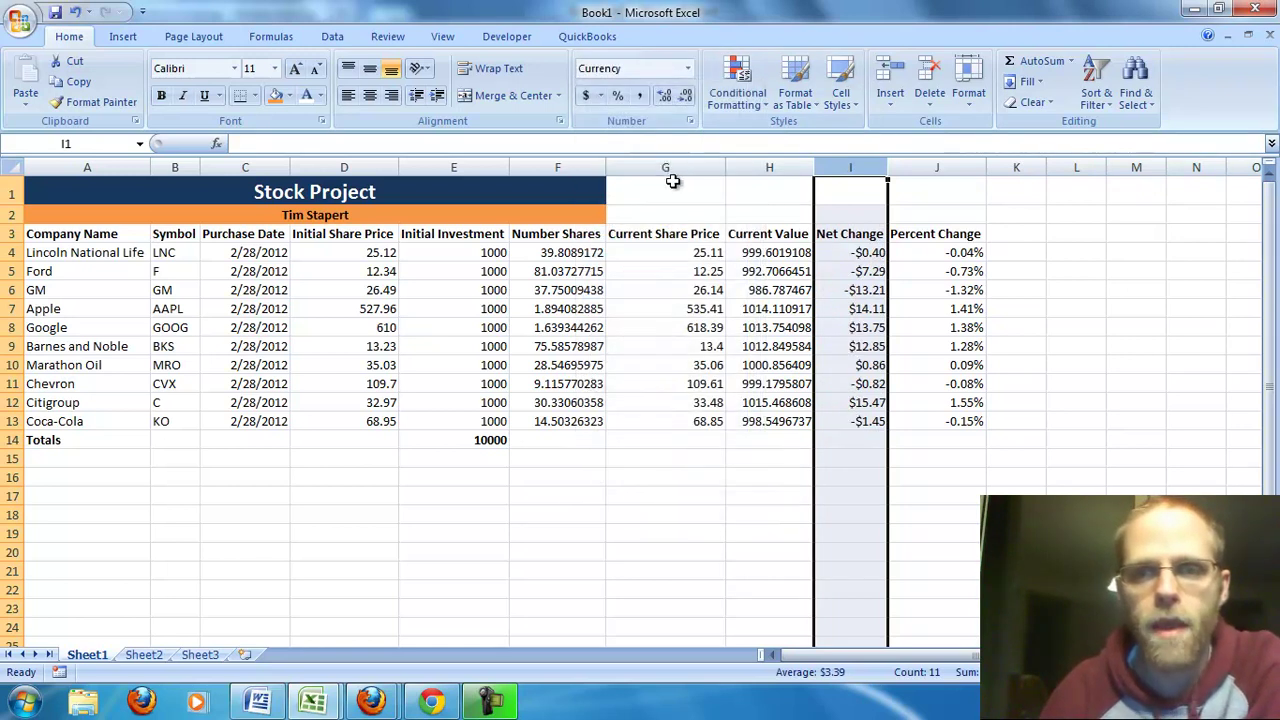
Format the whole Current Value column H with the Currency number format
left_click(770, 168)
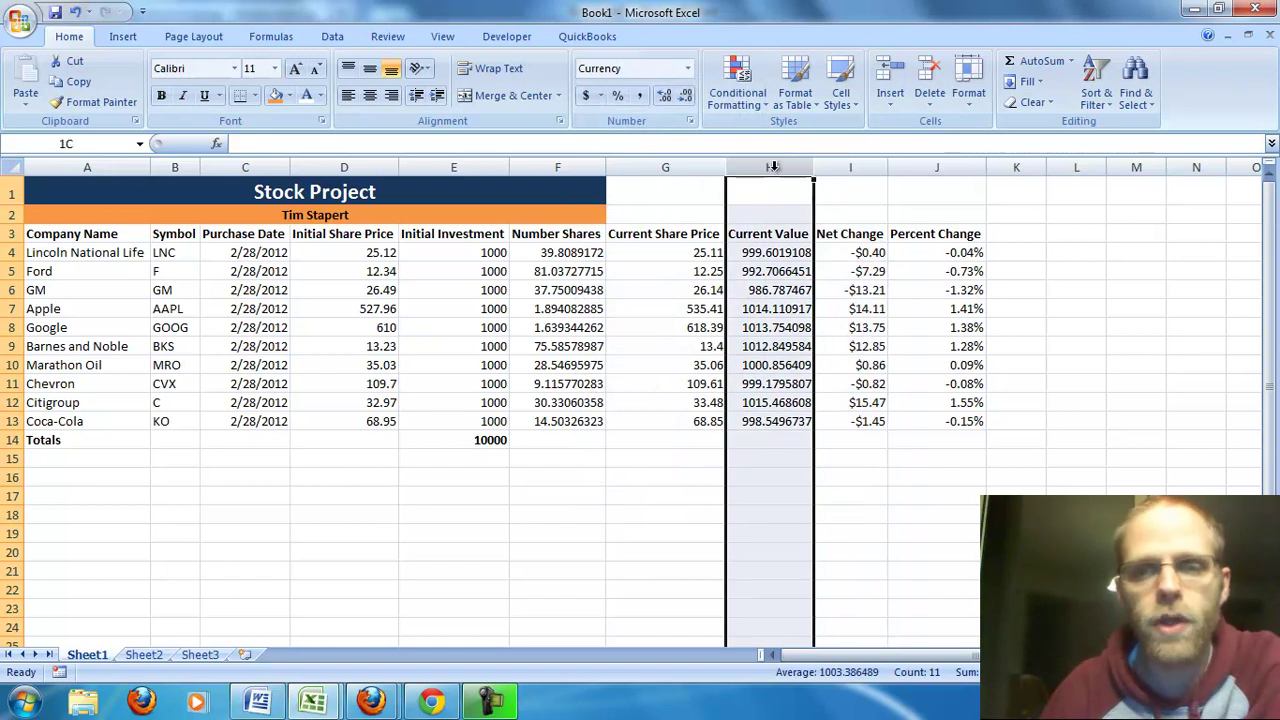
left_click(687, 68)
left_click(657, 171)
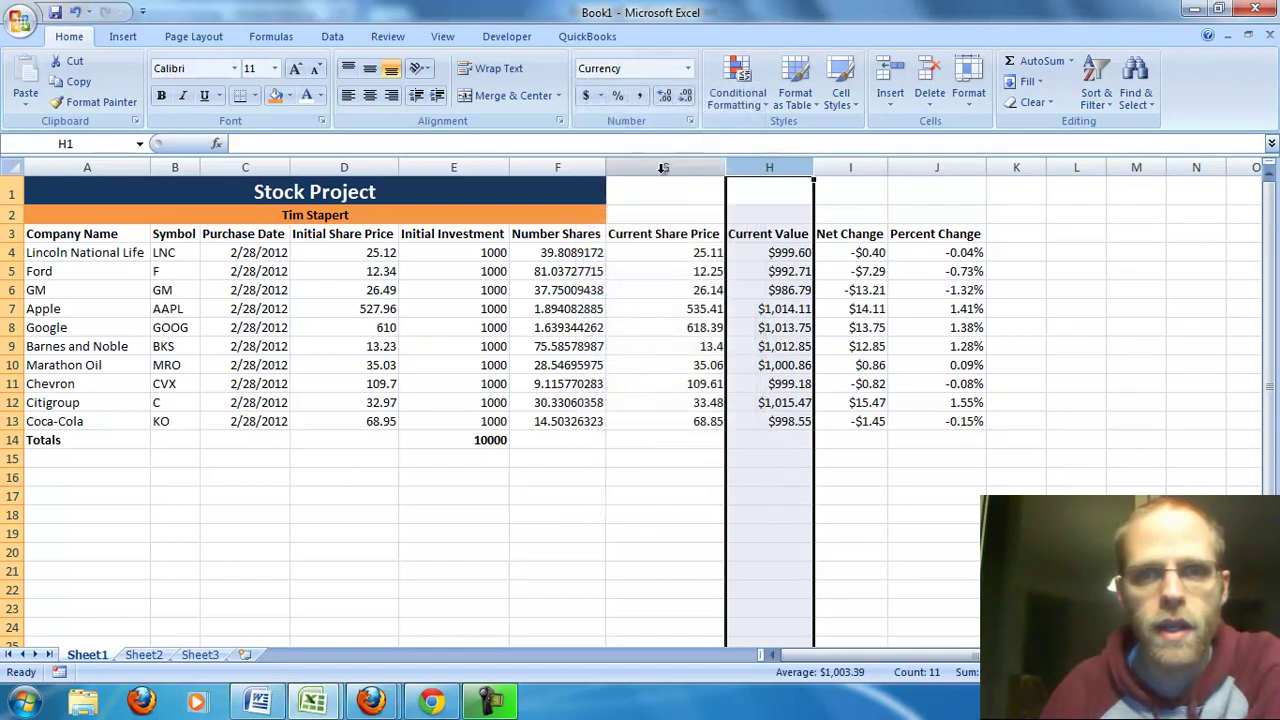
Format the Current Share Price, Initial Investment and Initial Share Price columns together as Currency
left_click(663, 168)
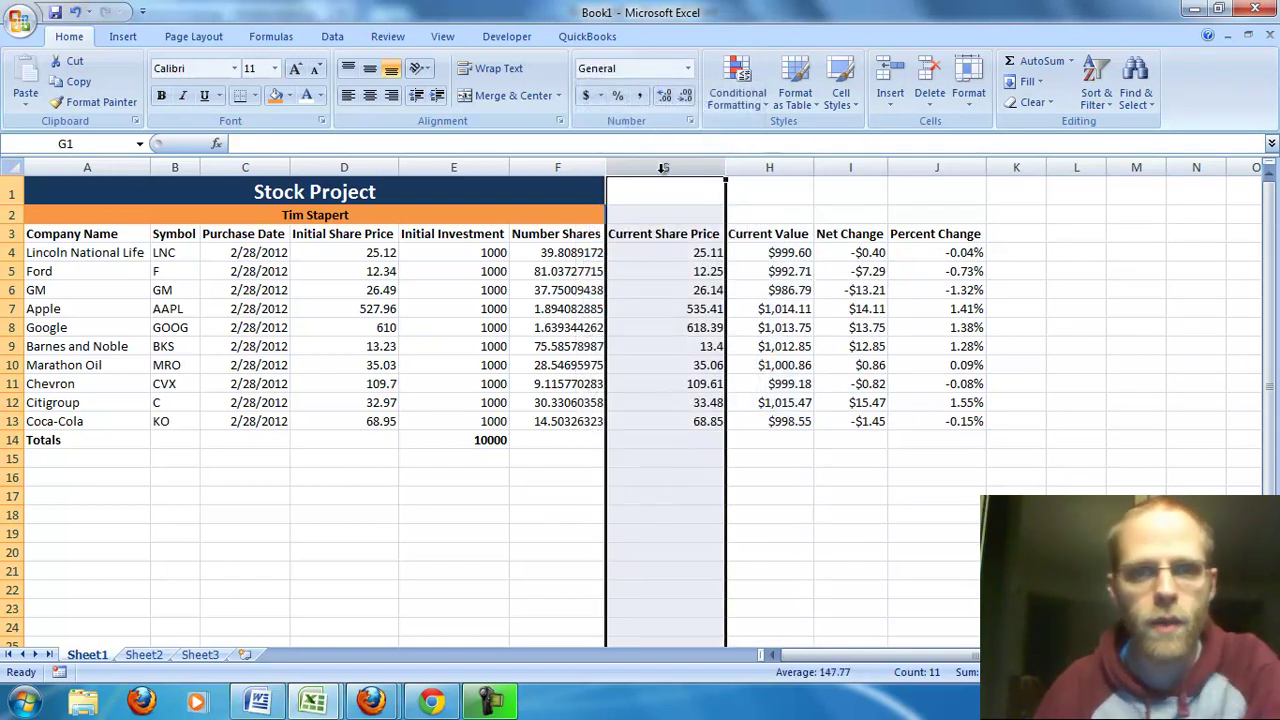
left_click(454, 168)
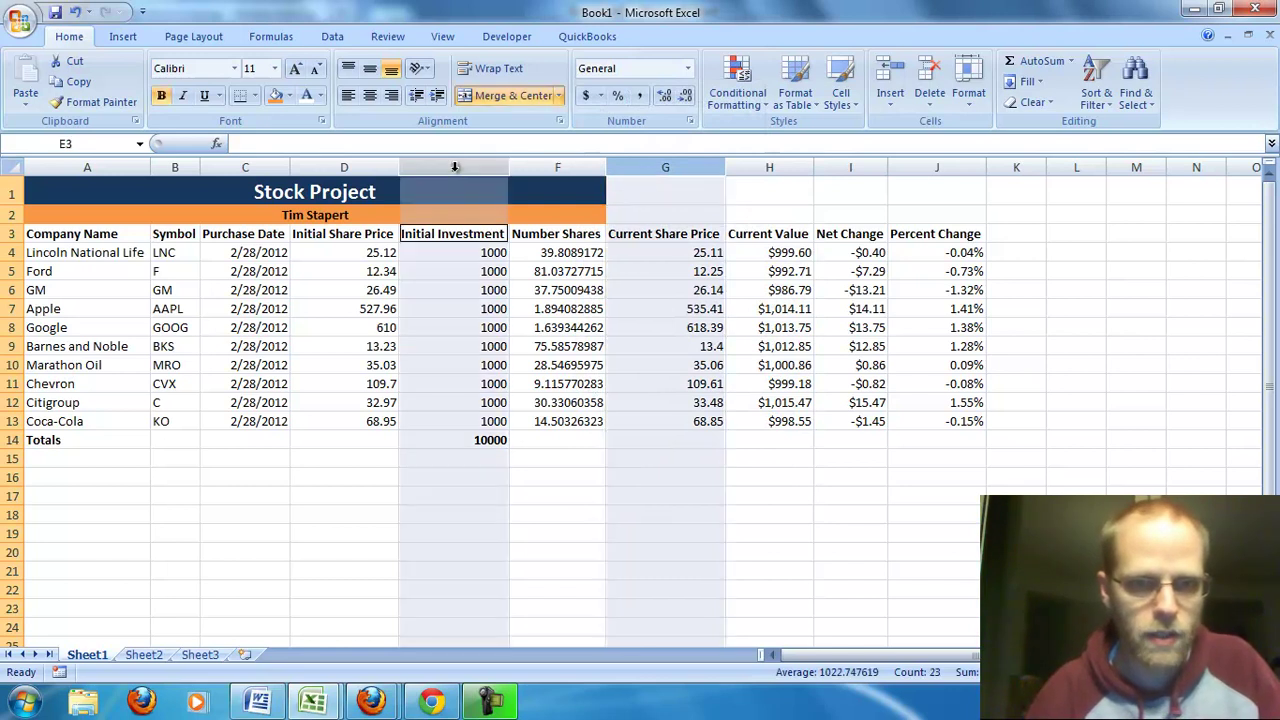
left_click(348, 167, "ctrl")
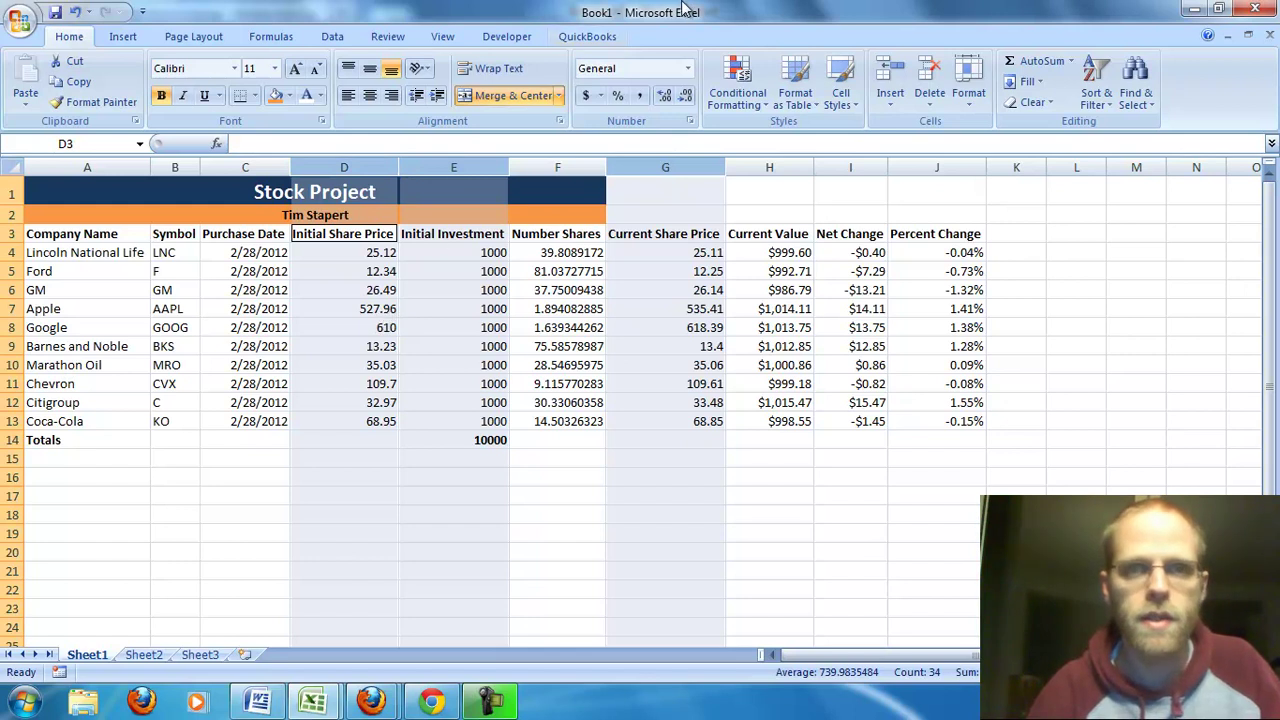
left_click(688, 68)
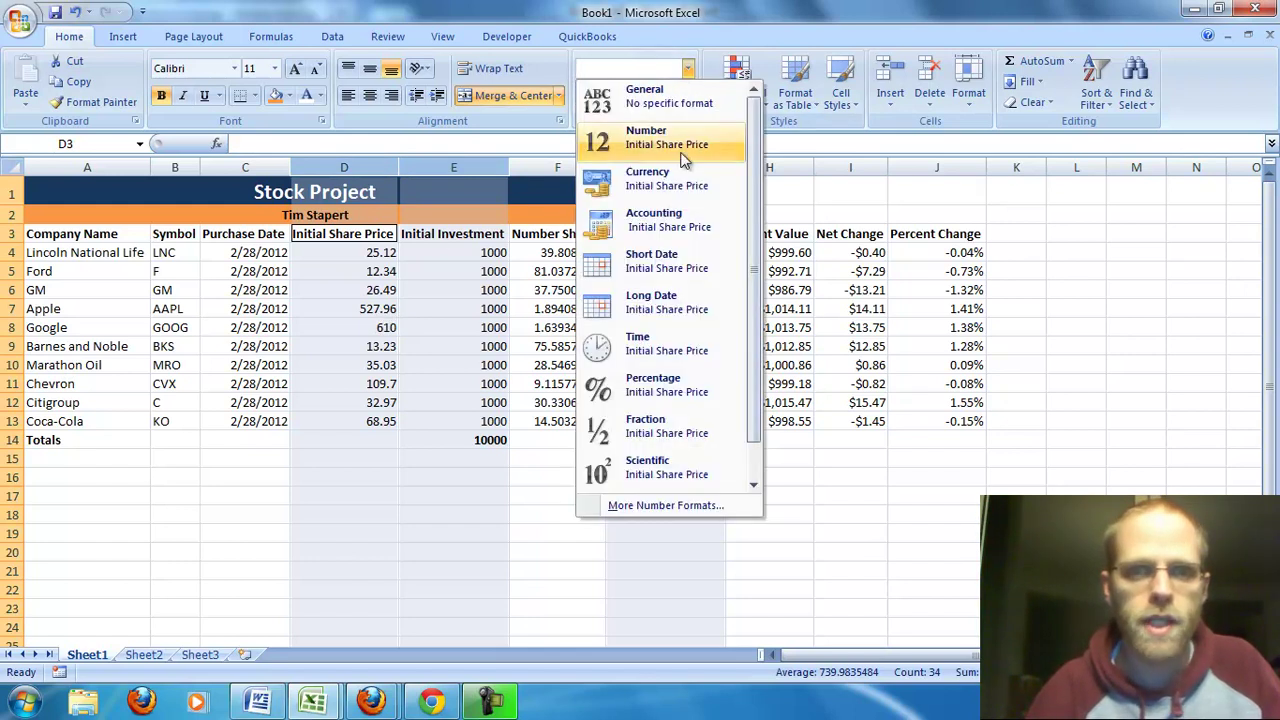
left_click(683, 190)
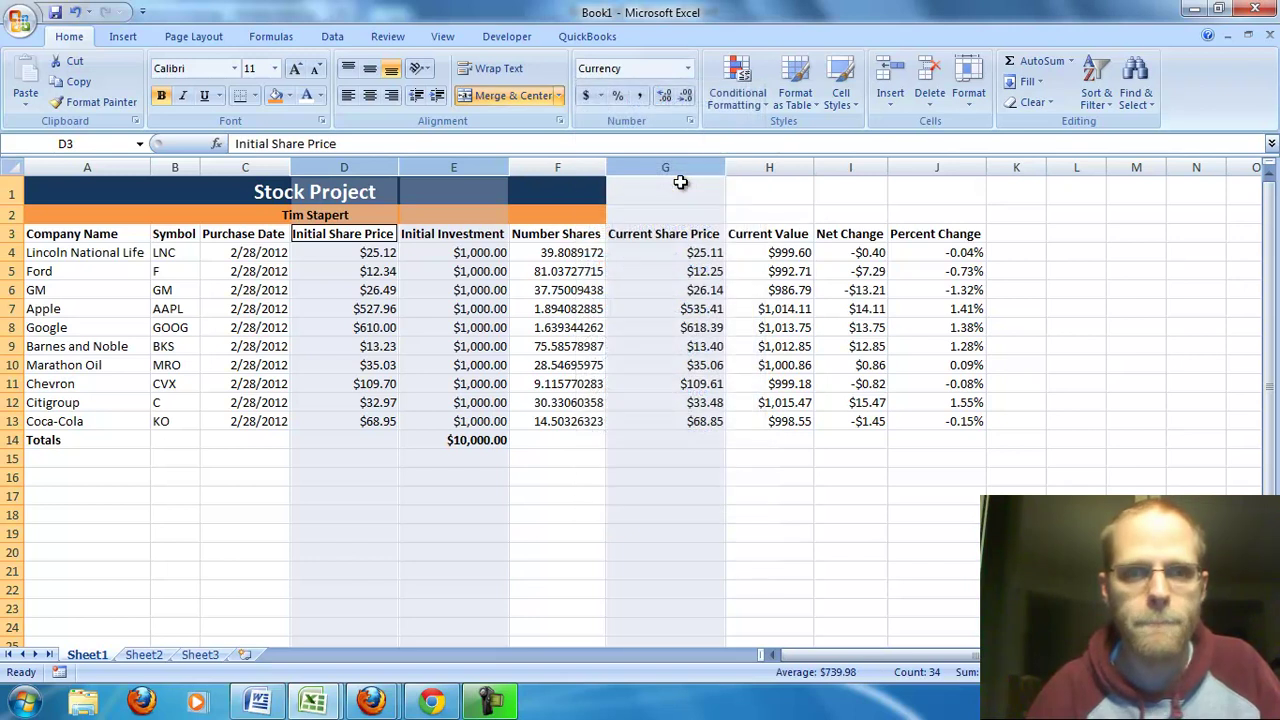
left_click(567, 309)
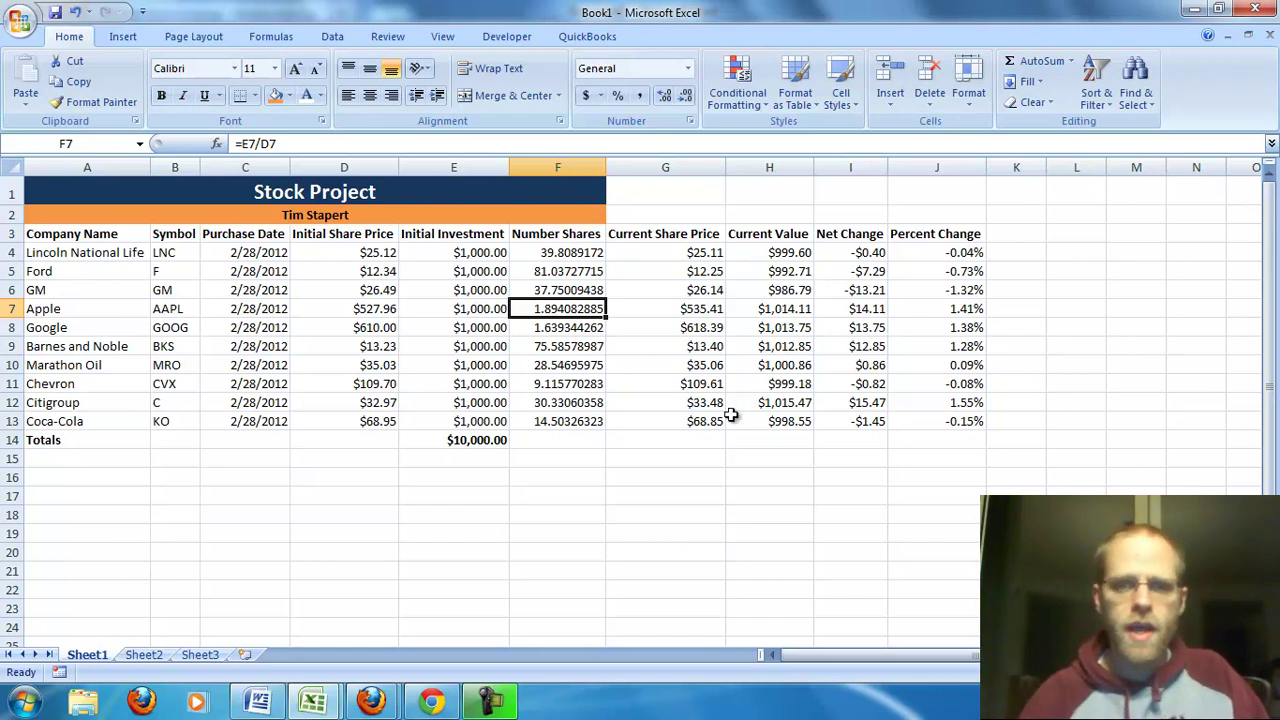
Try totalling the Current Value column in H14 by entering a SUM of H4:H13, and undo the entry
left_click(709, 434)
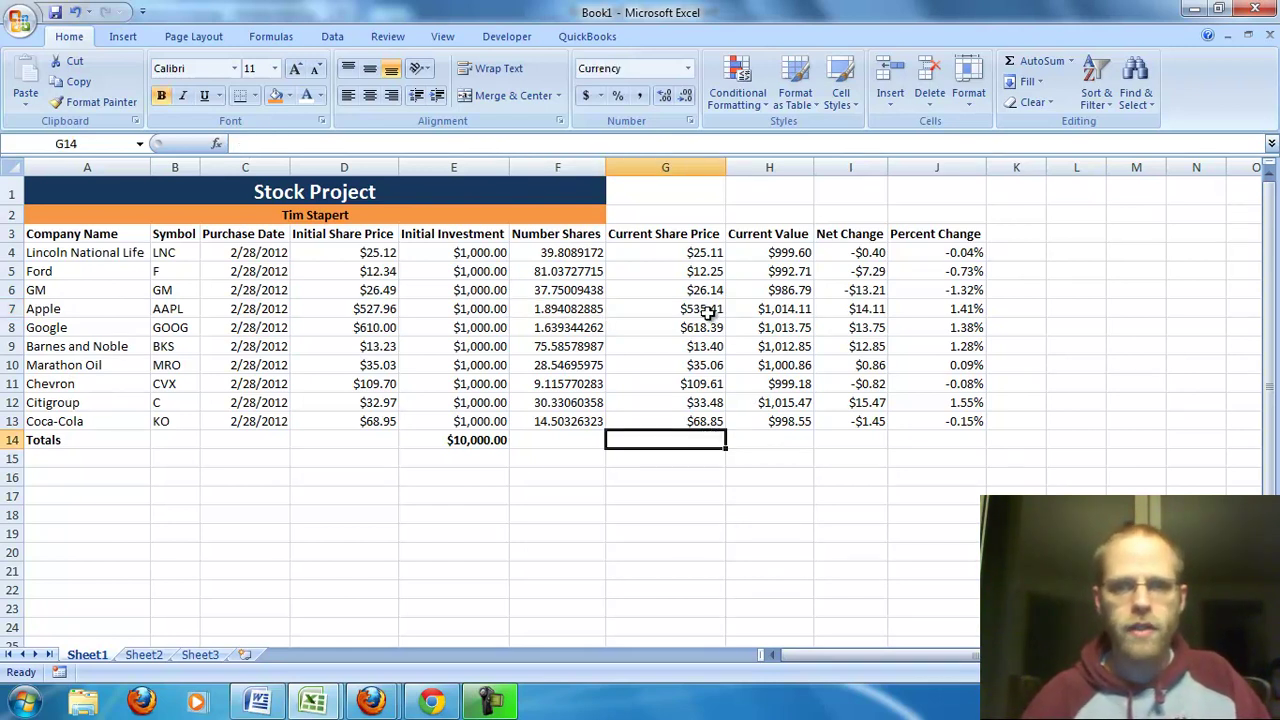
left_click(788, 442)
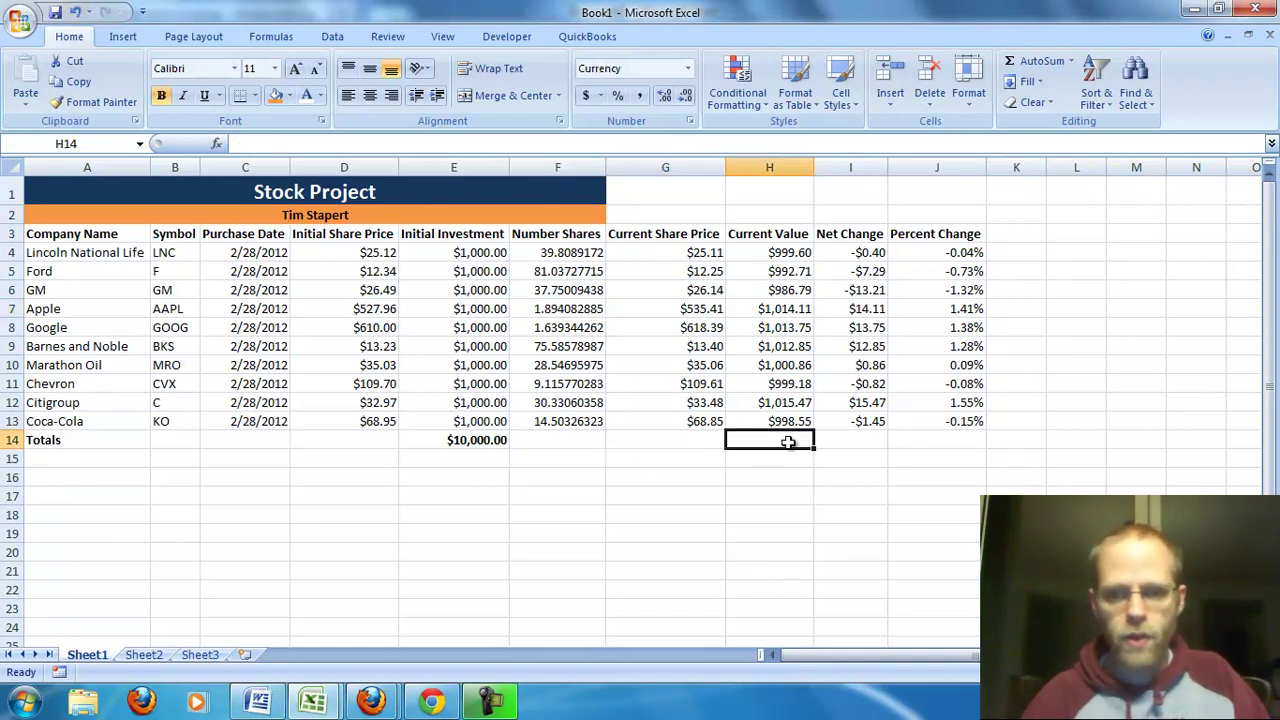
left_click(866, 441)
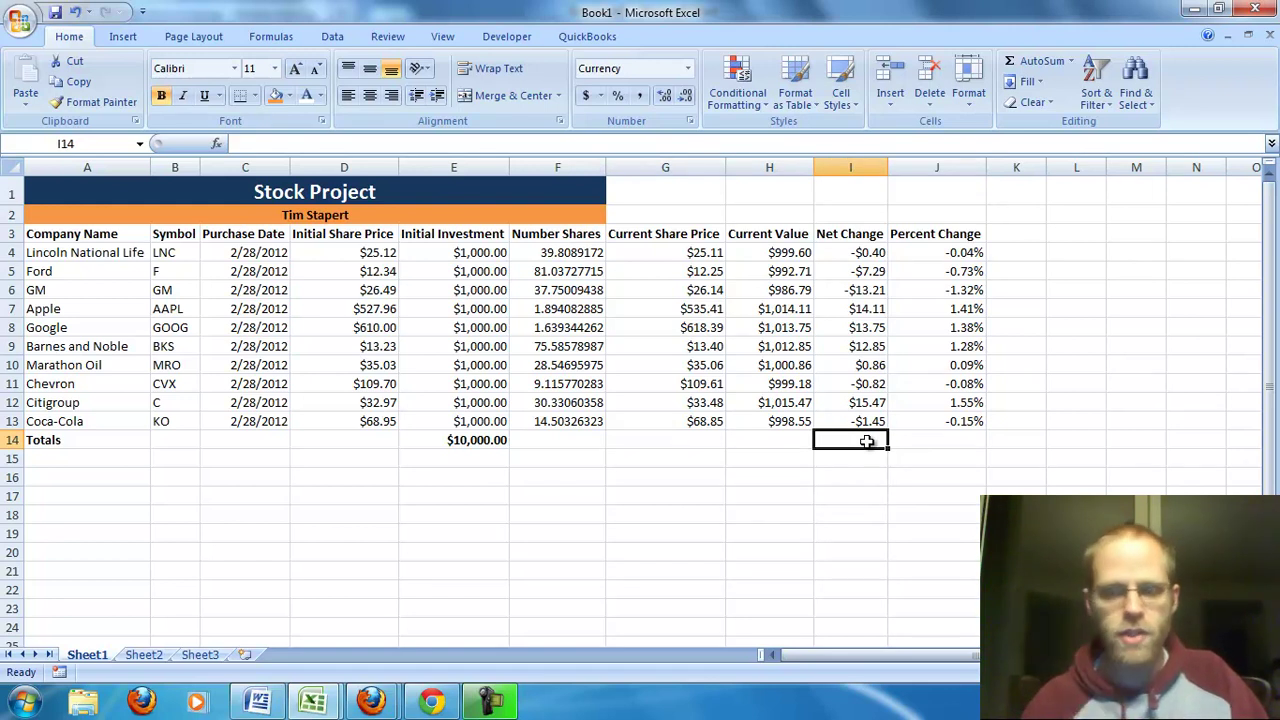
left_click(781, 437)
type("=")
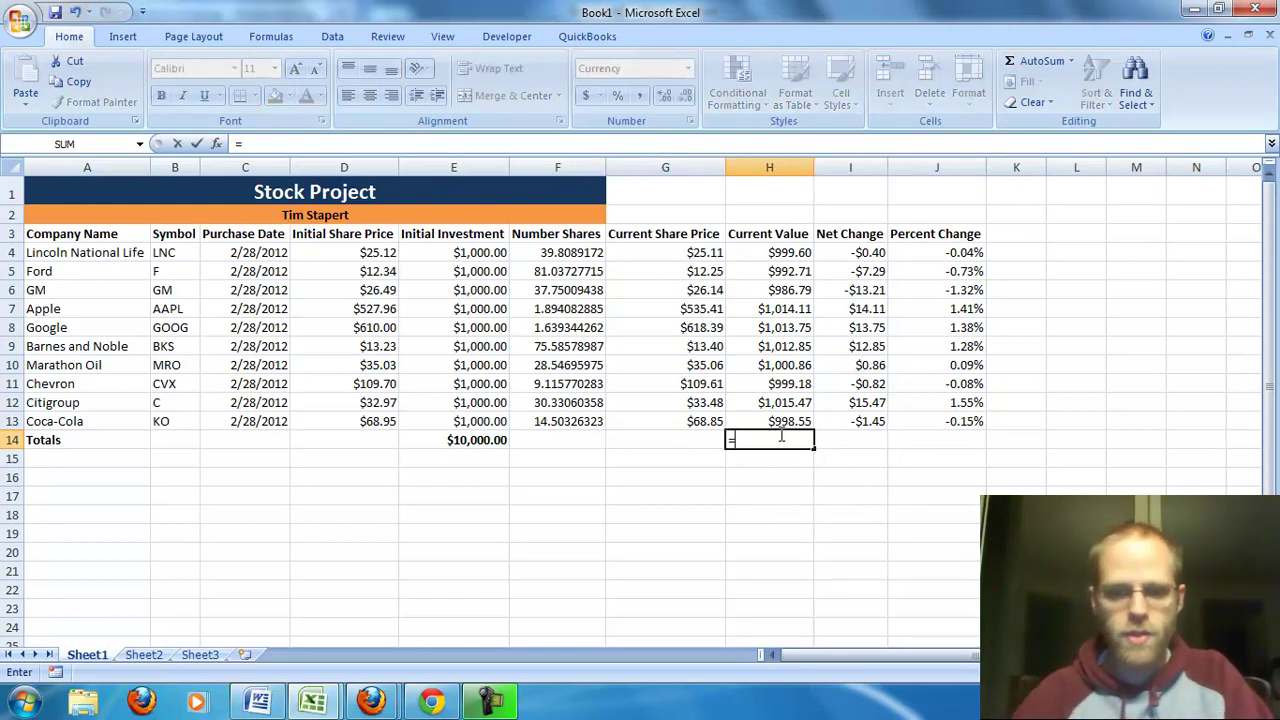
type("SUM(")
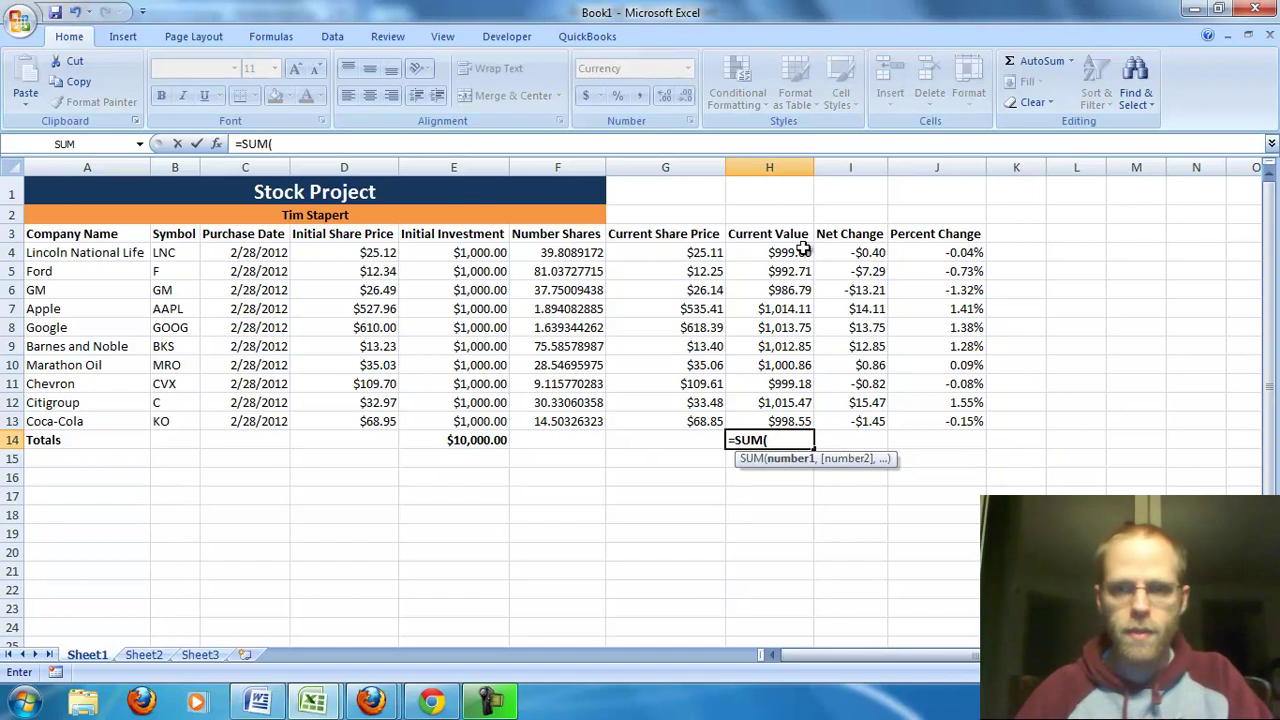
left_click_drag(800, 252, 790, 420)
key("Return")
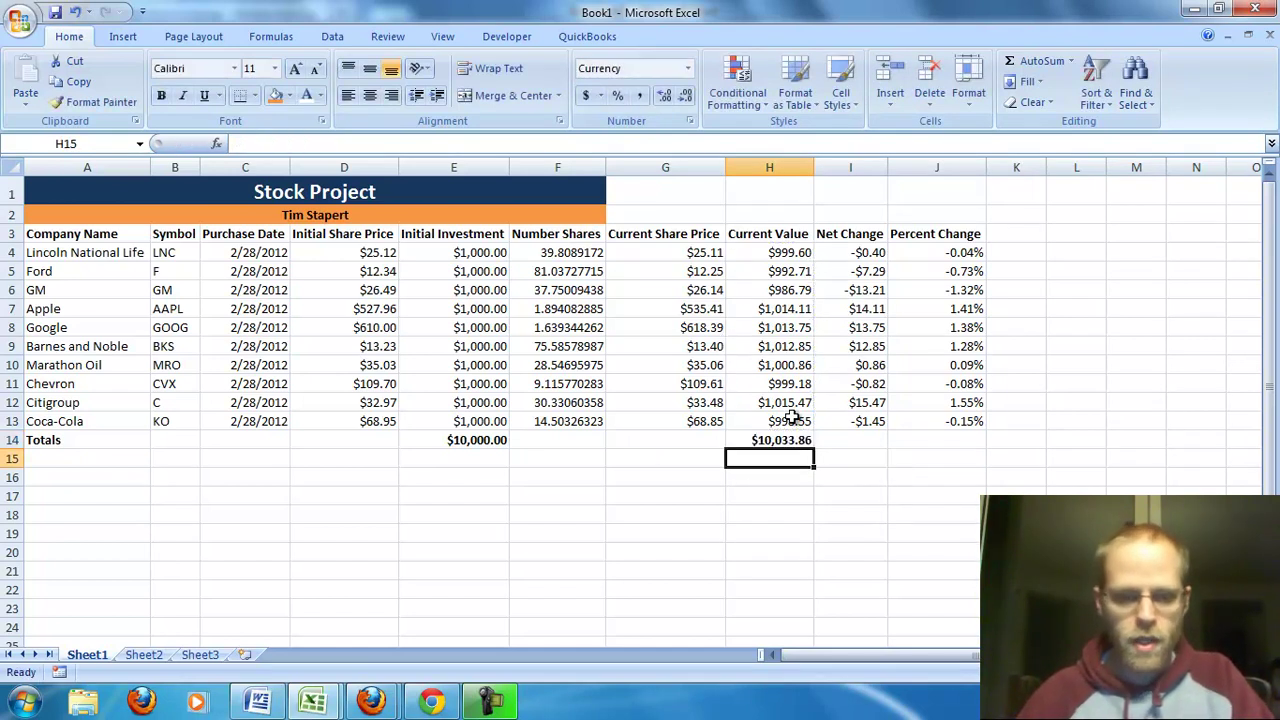
key("ctrl+z")
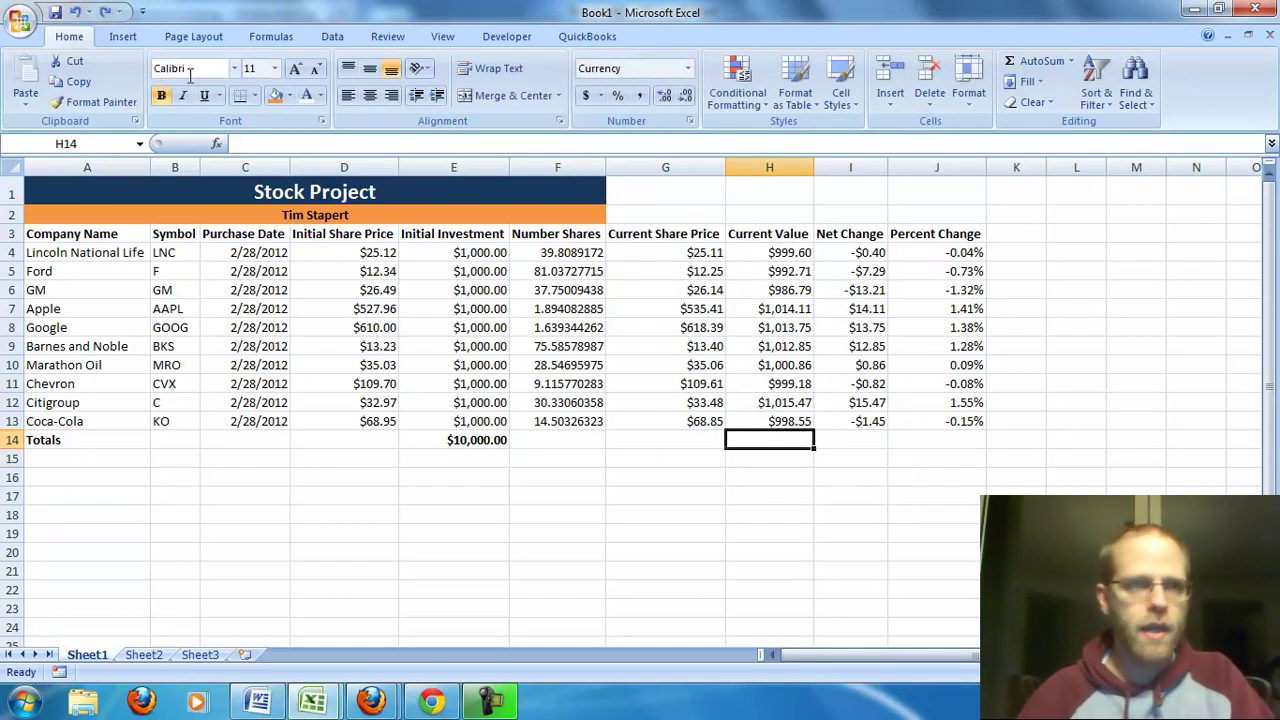
Try totalling H4:H13 in H14 by inserting the SUM function through its arguments dialog, and clear the cell
left_click(217, 144)
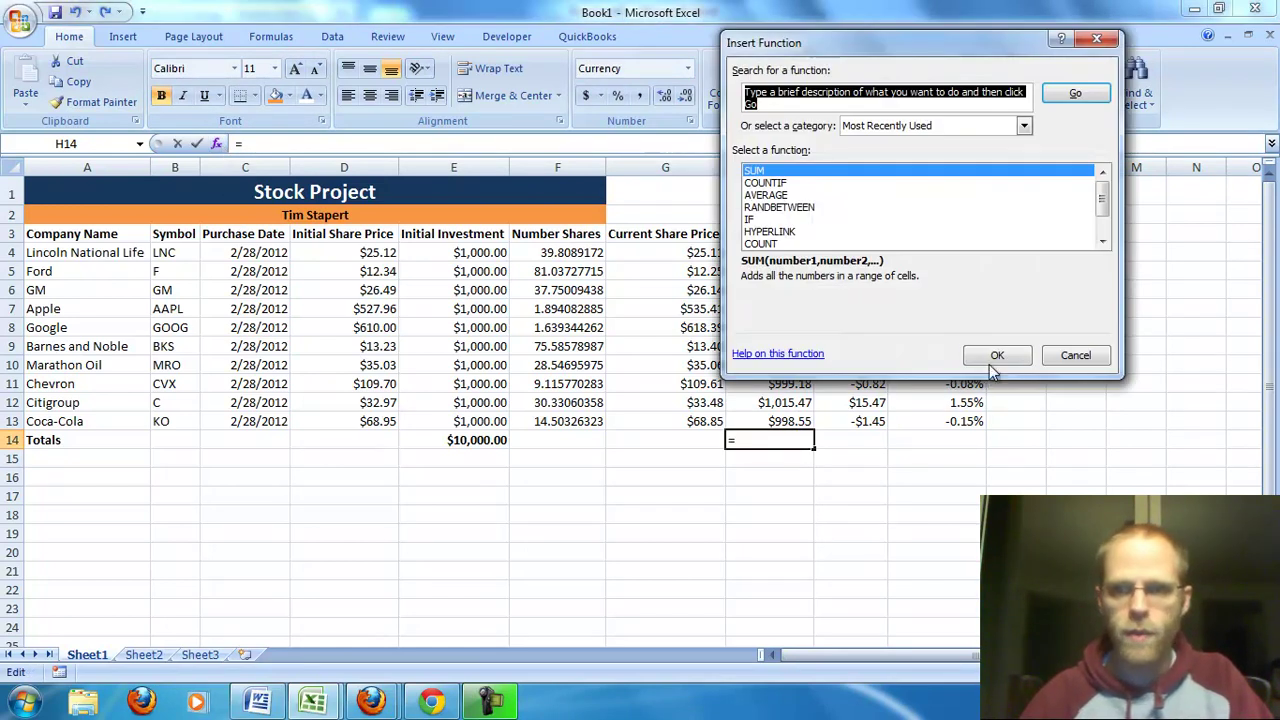
left_click(995, 357)
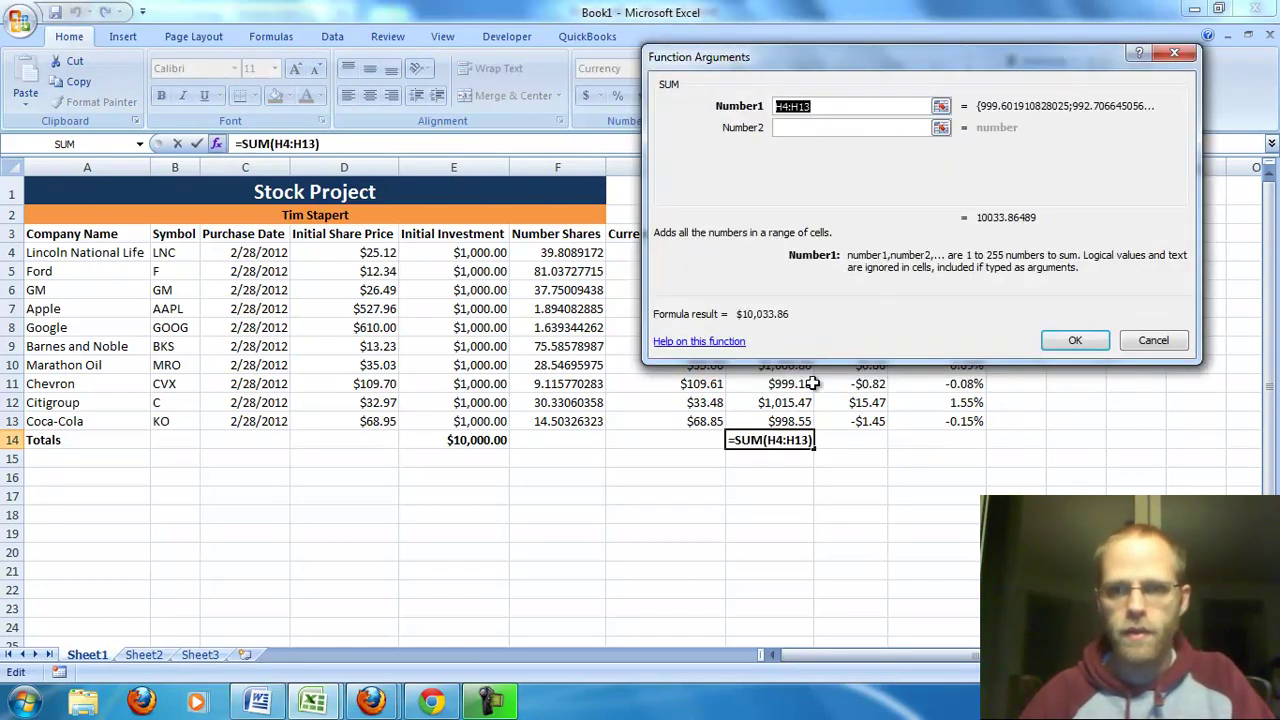
left_click_drag(968, 66, 572, 407)
left_click(795, 256)
left_click_drag(797, 262, 806, 421)
key("Return")
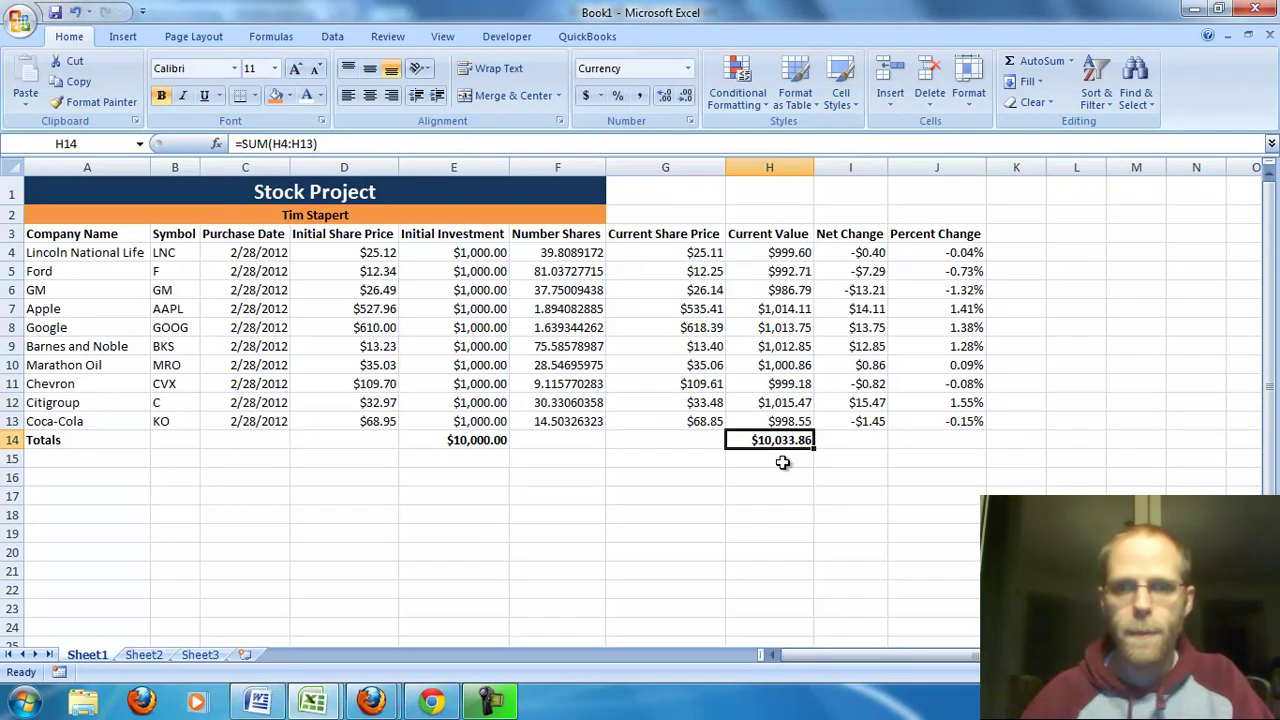
key("Delete")
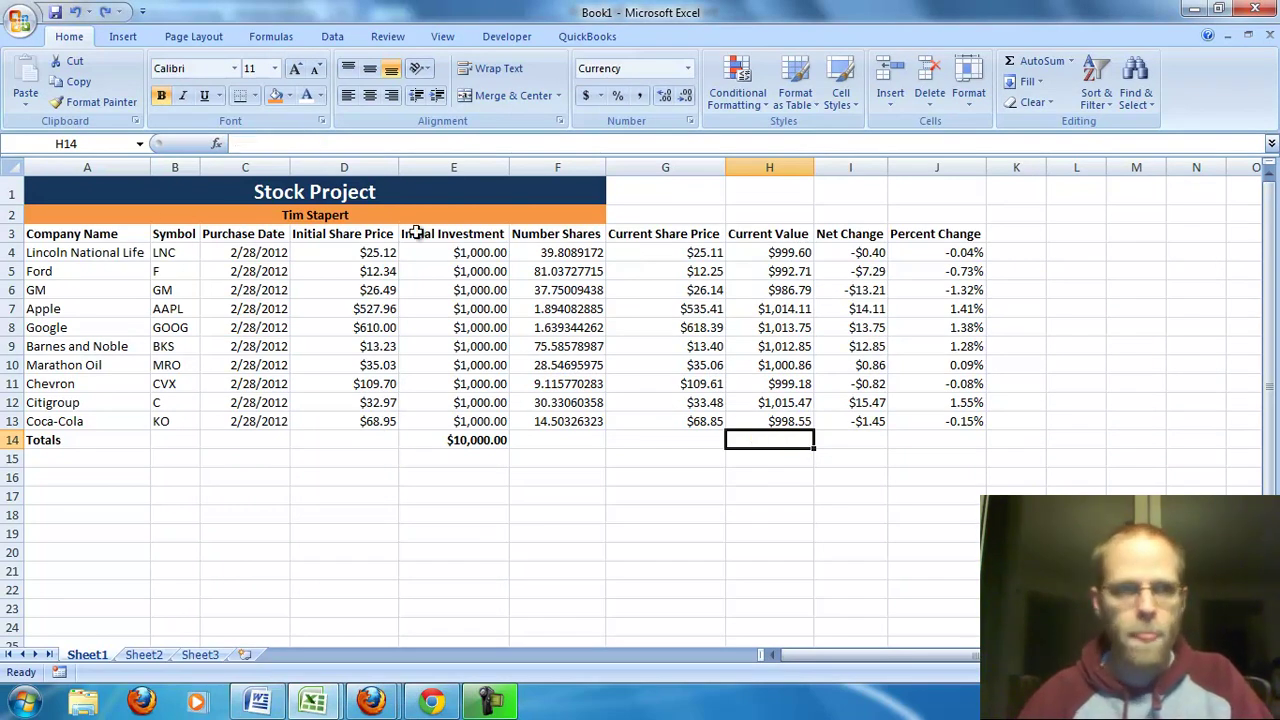
Total the Current Value column in H14 and the Net Change column in I14 with AutoSum
left_click(285, 38)
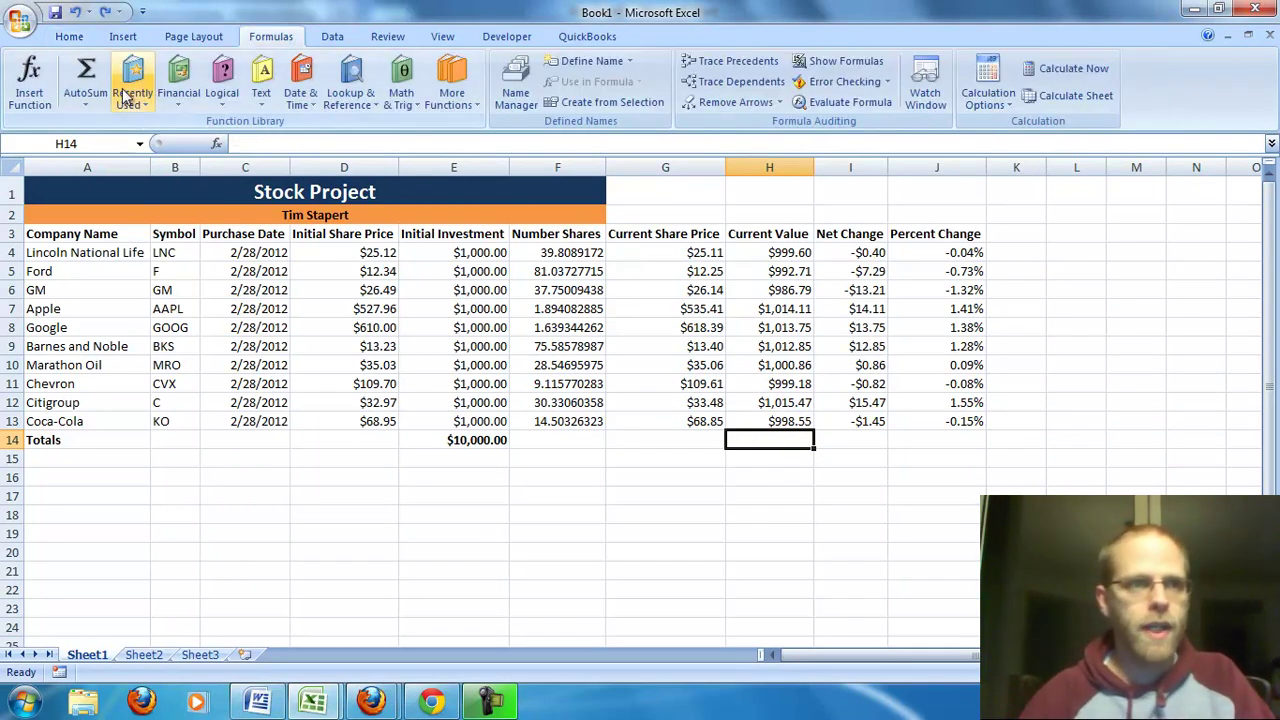
left_click(90, 82)
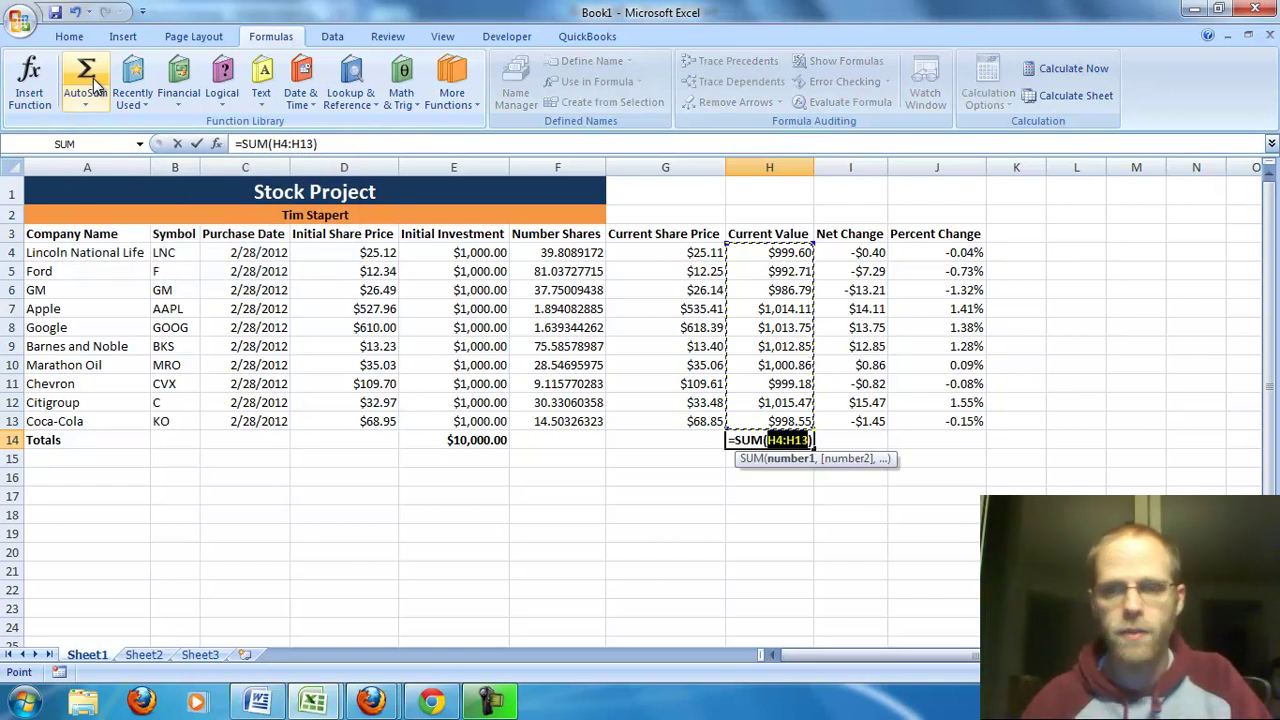
key("Return")
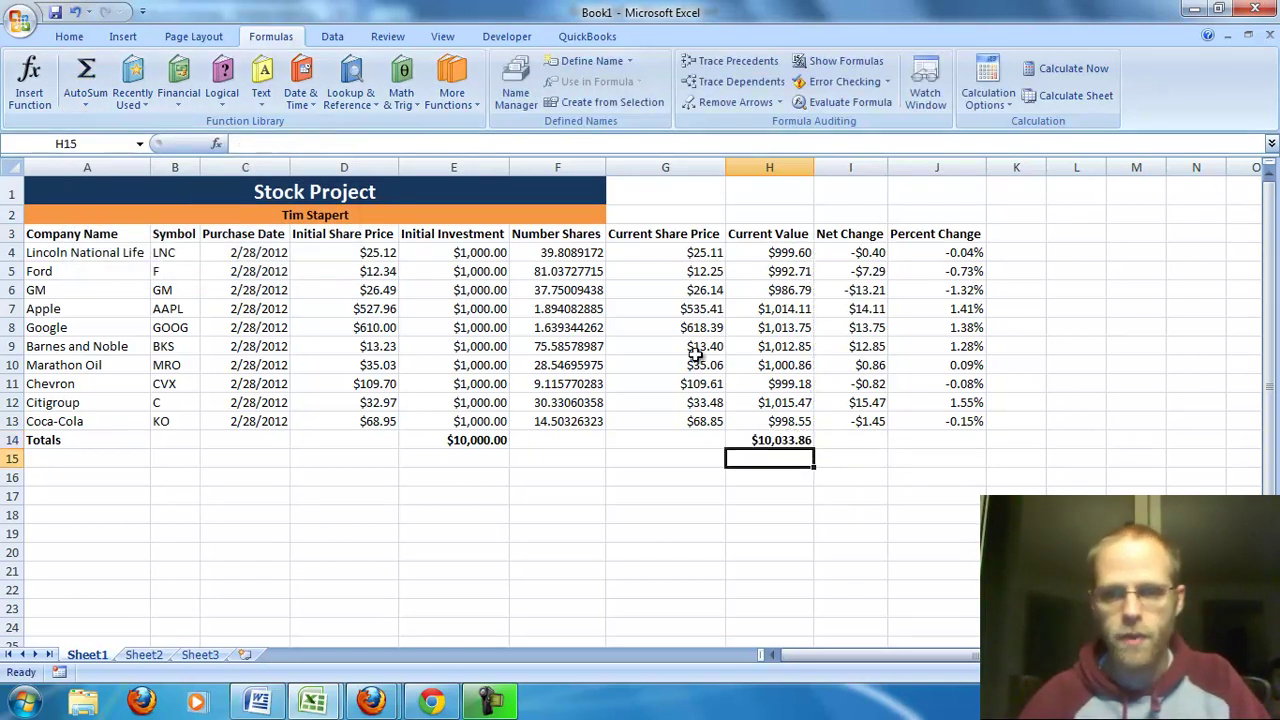
left_click(838, 445)
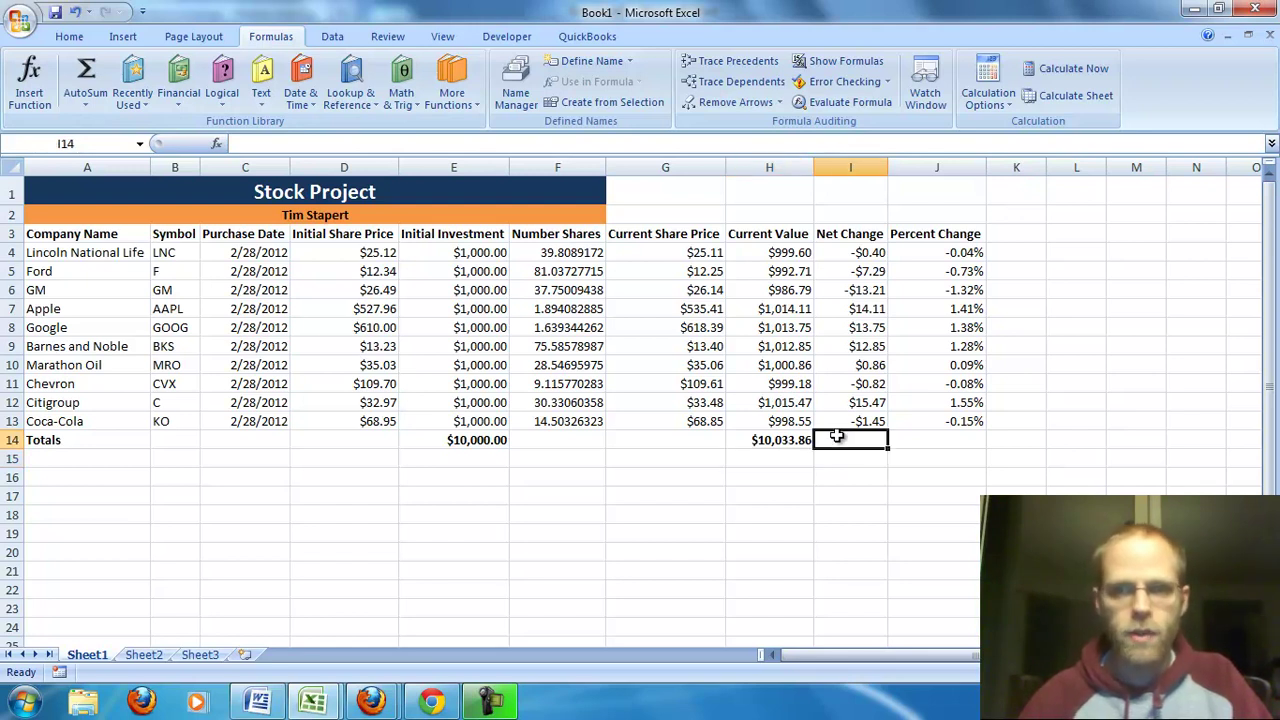
left_click(97, 68)
key("Return")
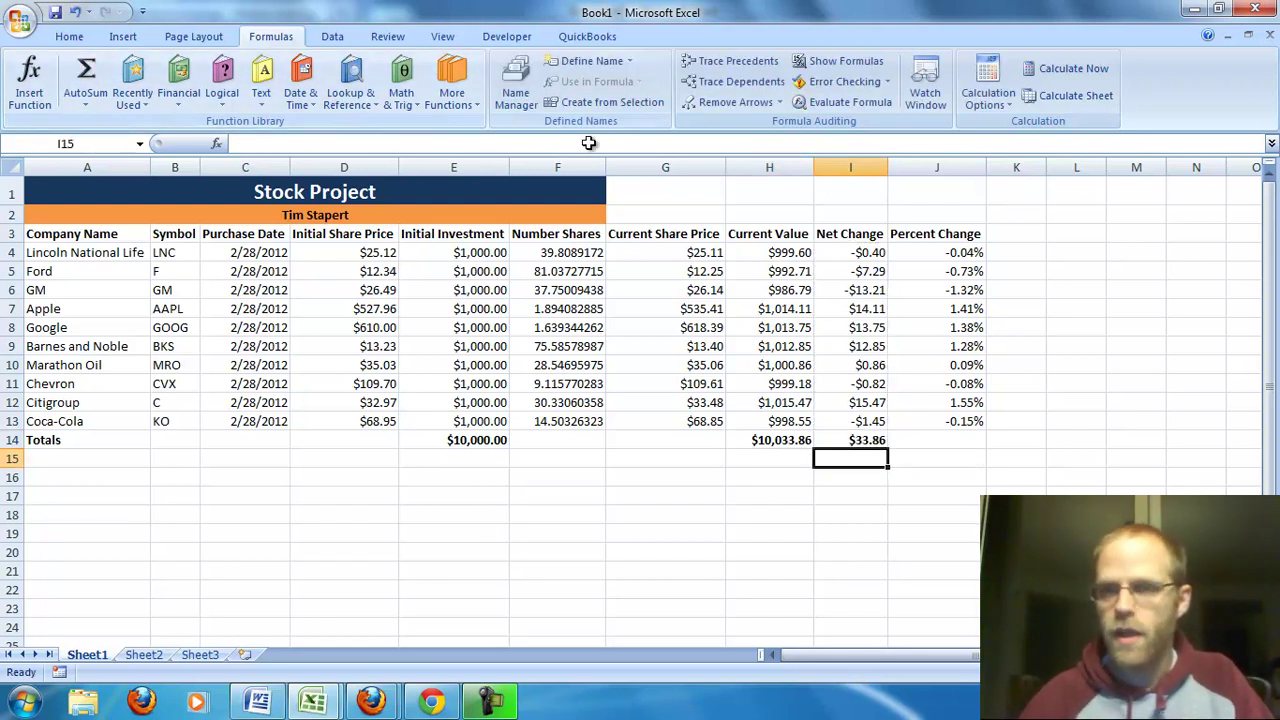
Fill the percent change formula from J13 down into the Totals row at J14
left_click(978, 423)
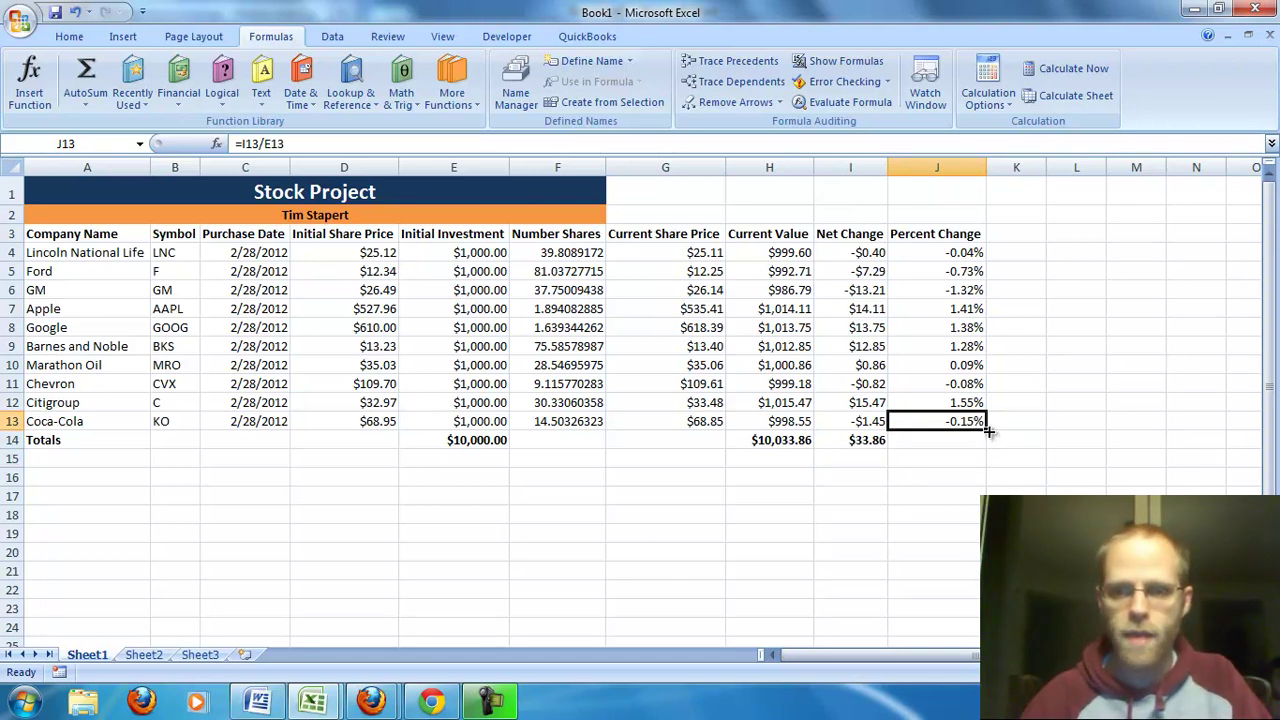
left_click_drag(988, 430, 988, 450)
left_click(958, 447)
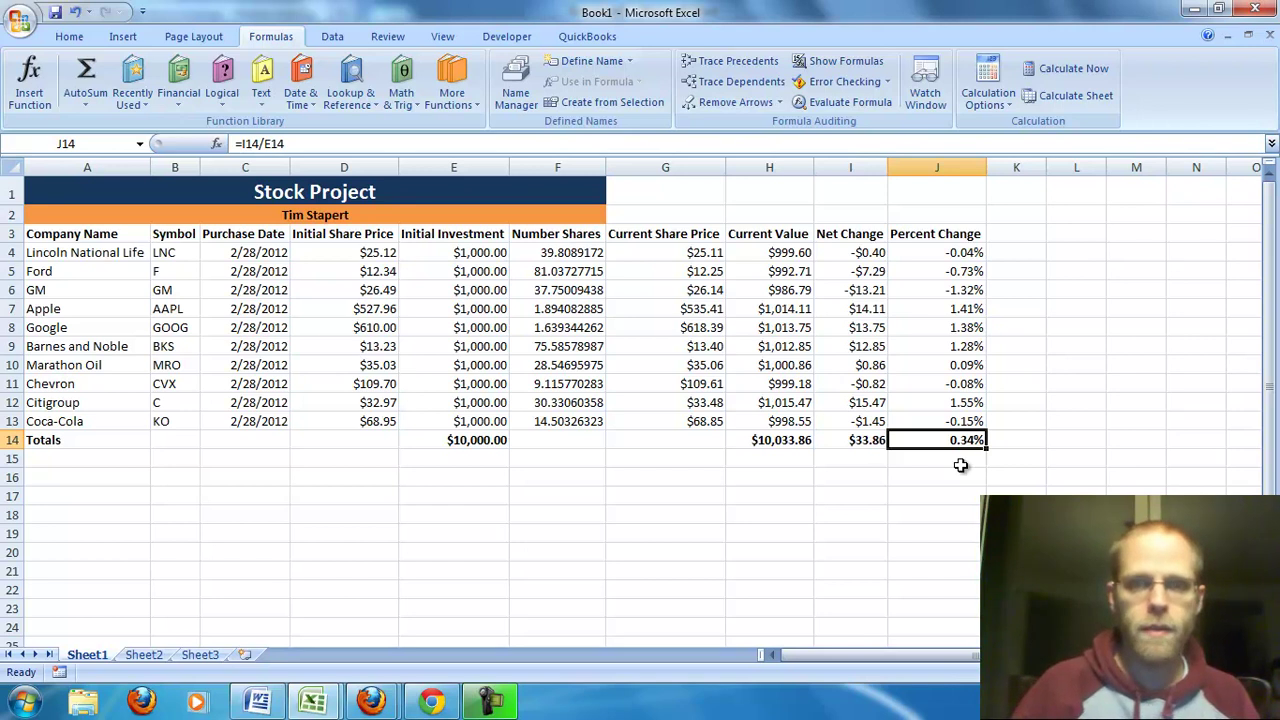
Consult the task list in Word, return to the Excel worksheet and unmerge the Stock Project title cells in row 1
key("alt+Tab")
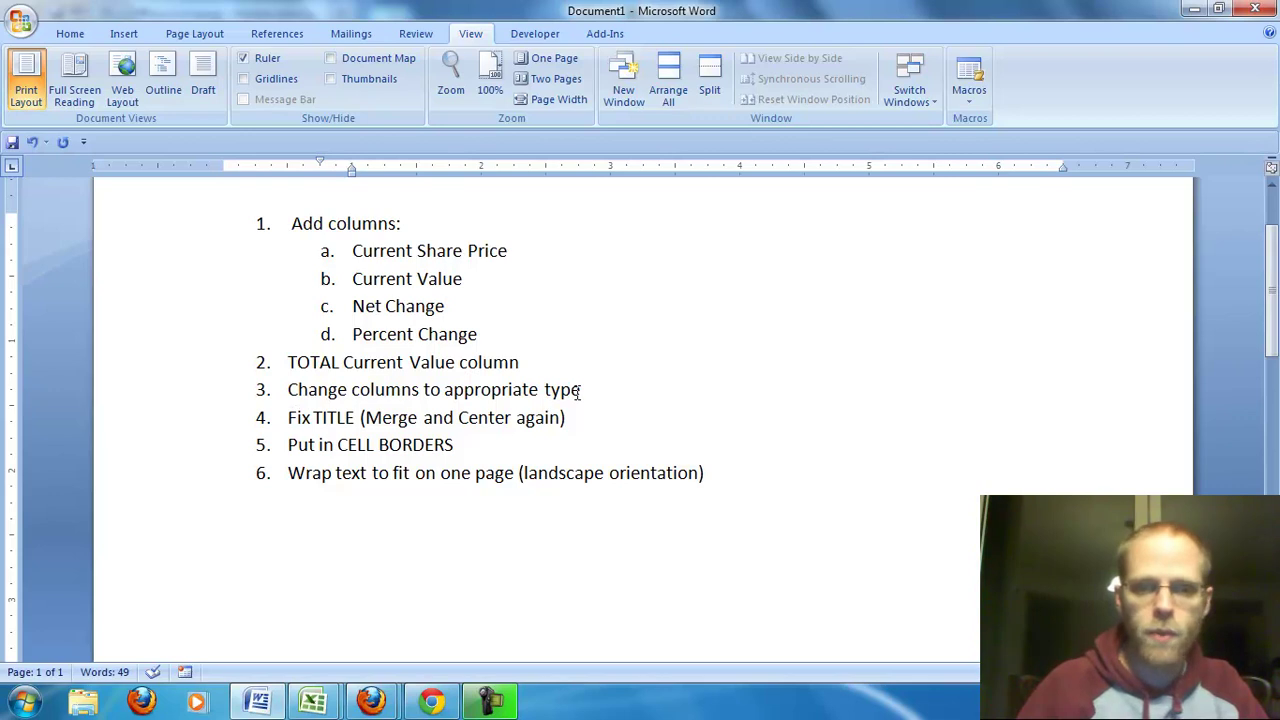
key("alt+Tab")
left_click(335, 195)
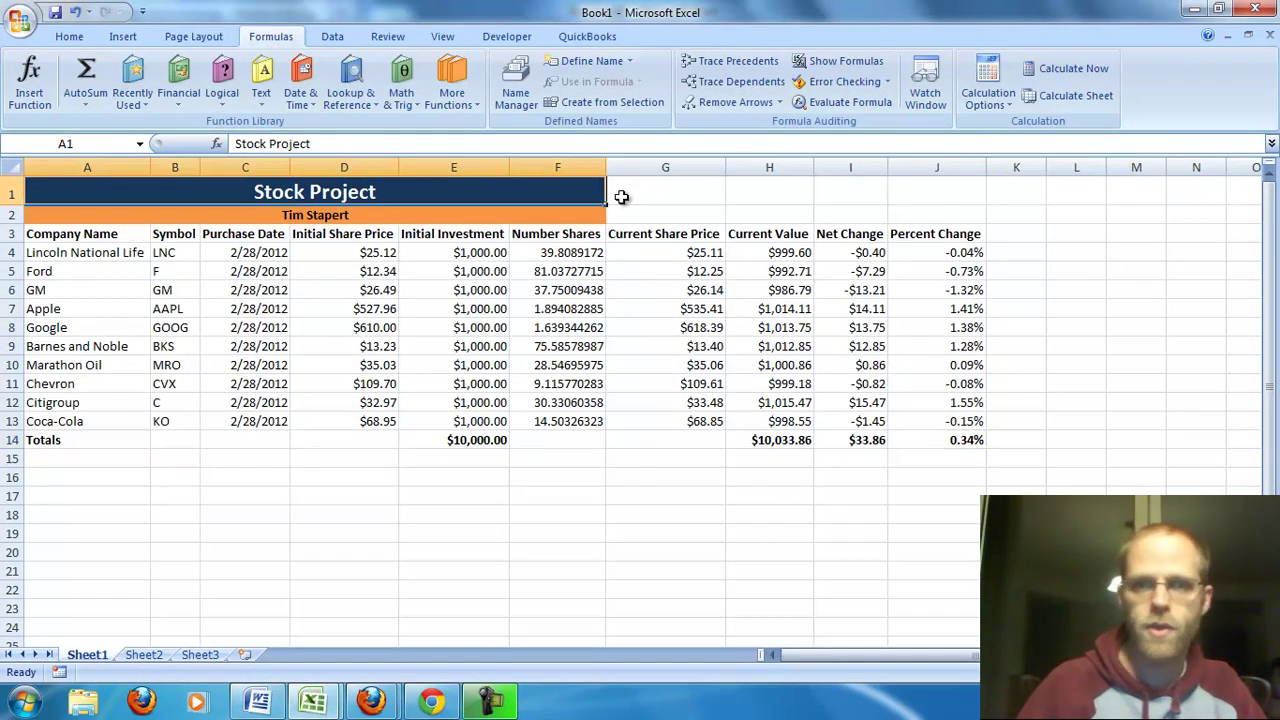
left_click(70, 38)
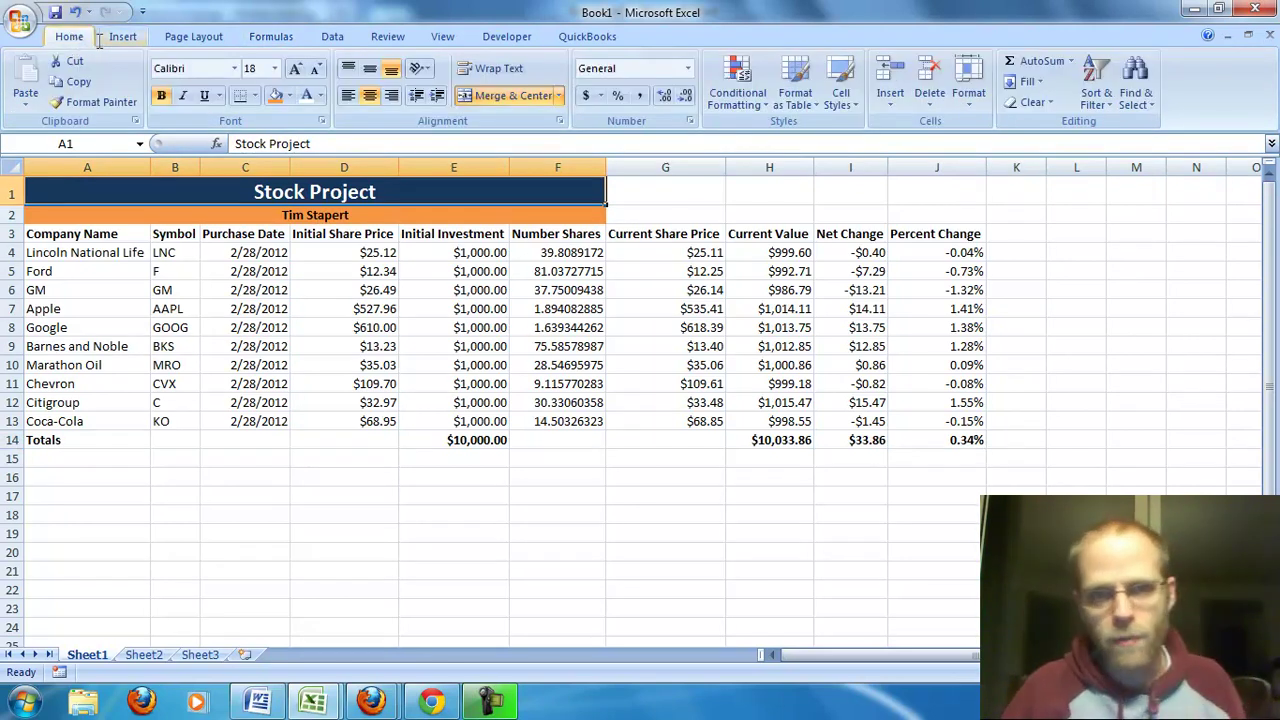
left_click(523, 96)
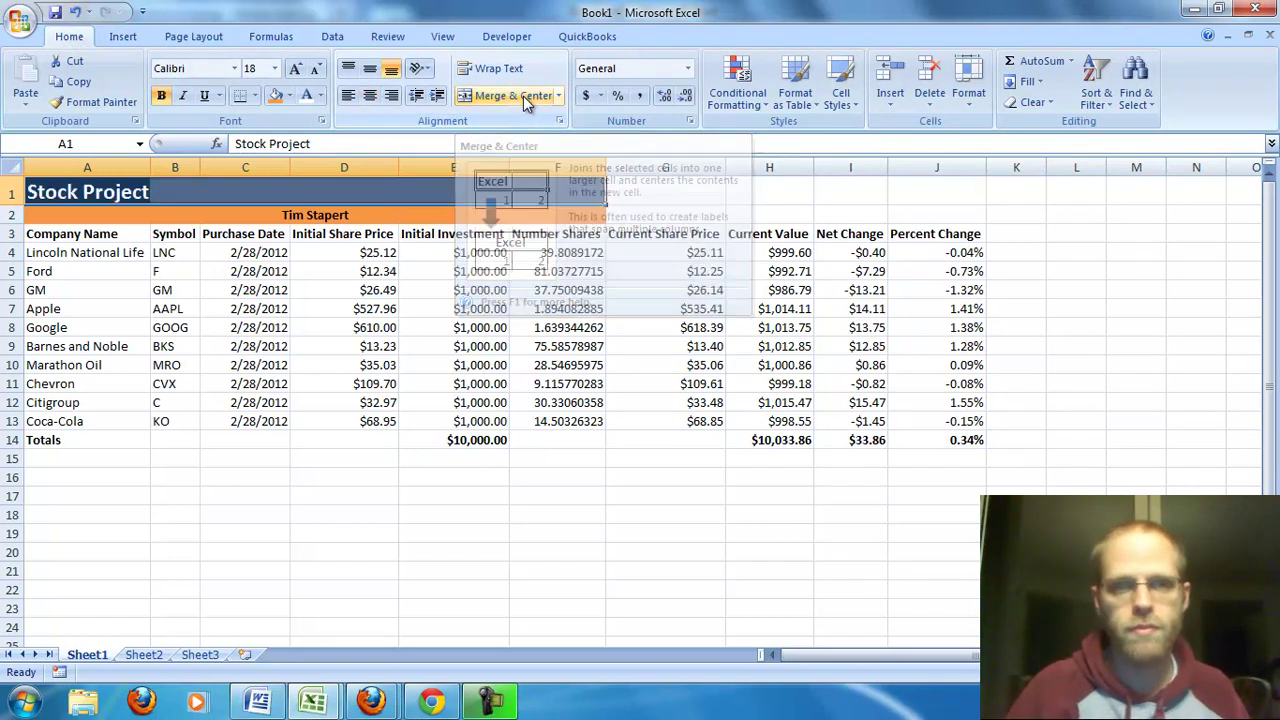
left_click(117, 198)
left_click(176, 190)
left_click(232, 180)
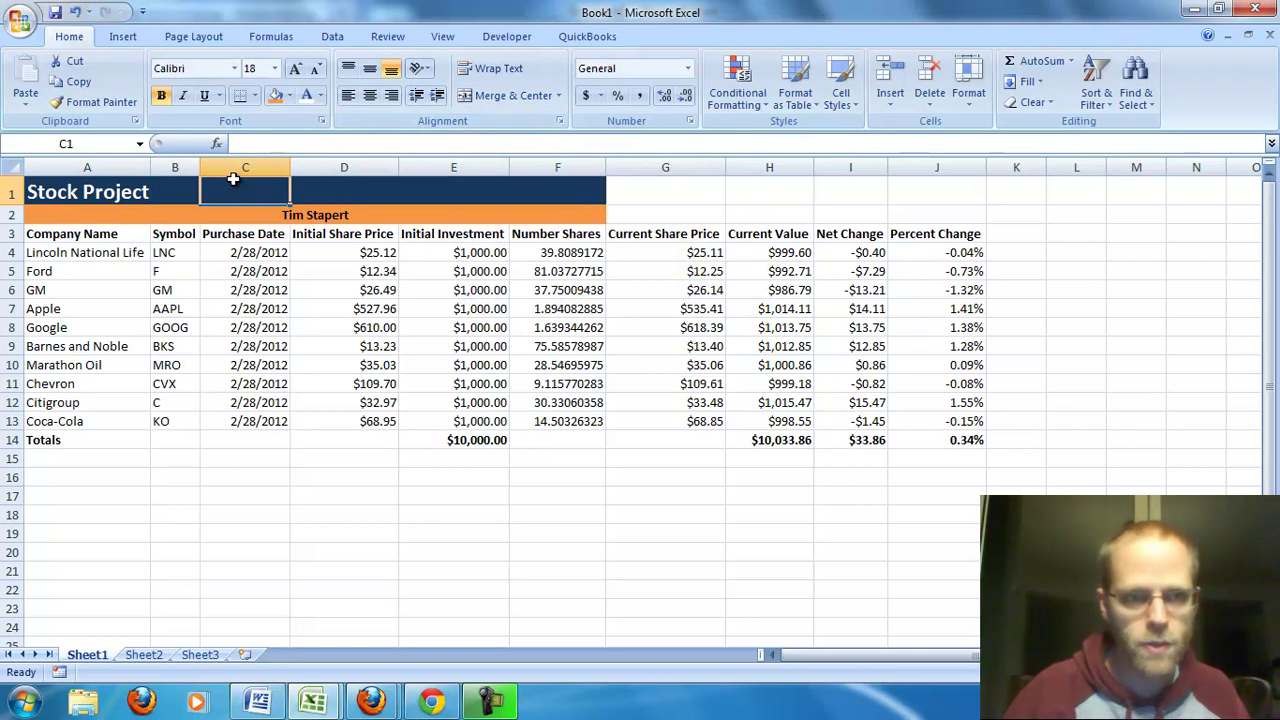
Merge and center the Stock Project title across A1:J1
key("Right")
key("Right")
key("Right")
key("Left")
key("Left")
key("Left")
key("Left")
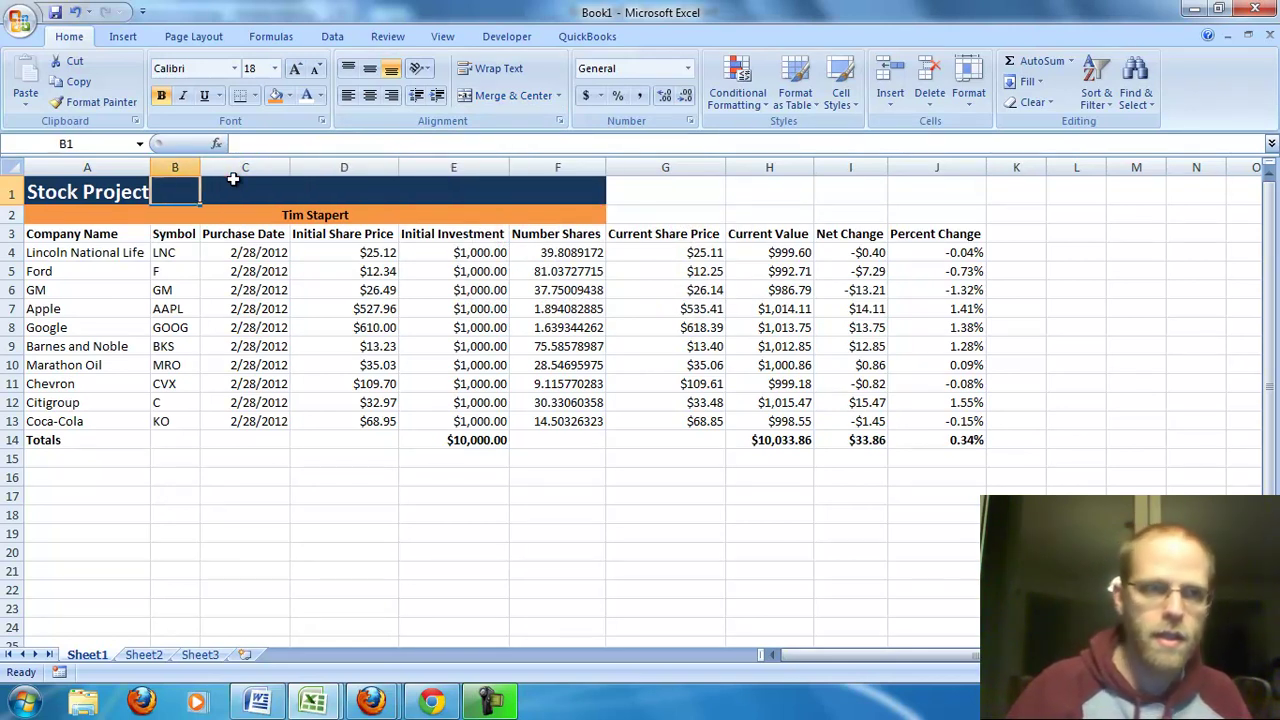
left_click_drag(118, 190, 929, 189)
left_click(519, 97)
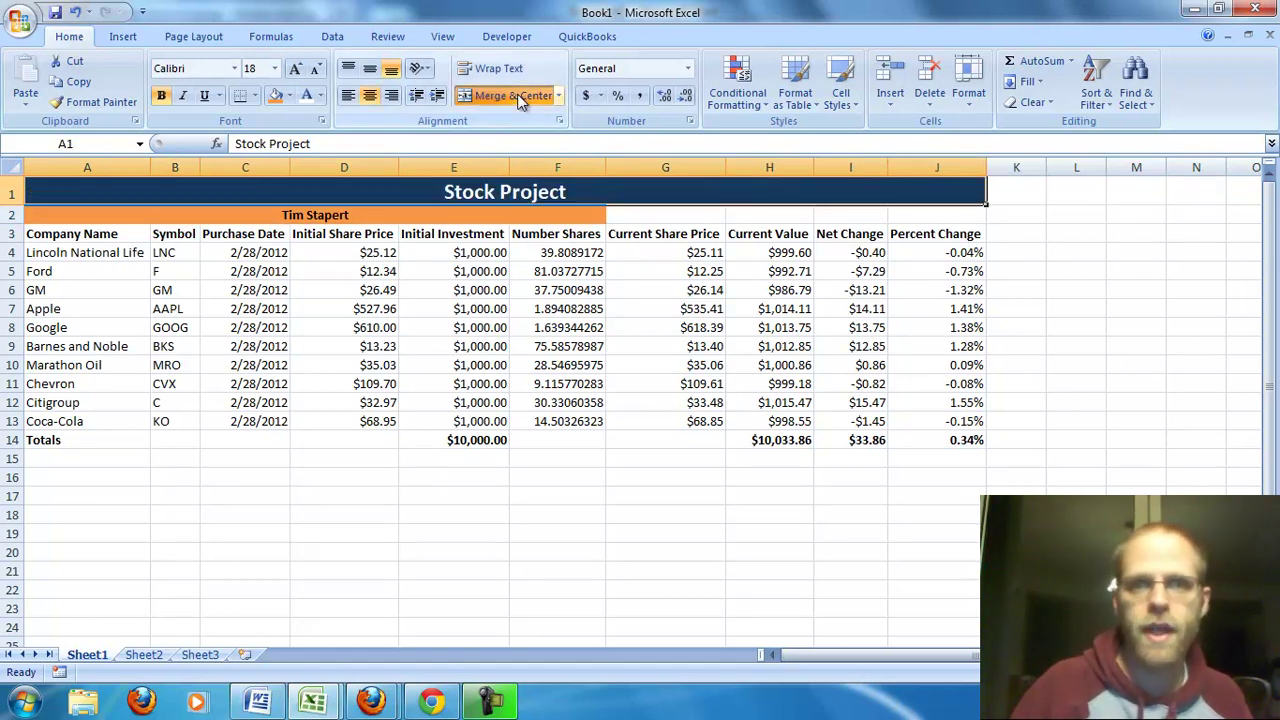
Unmerge the author name cells in row 2, then merge and center them across A2:J2
left_click(352, 219)
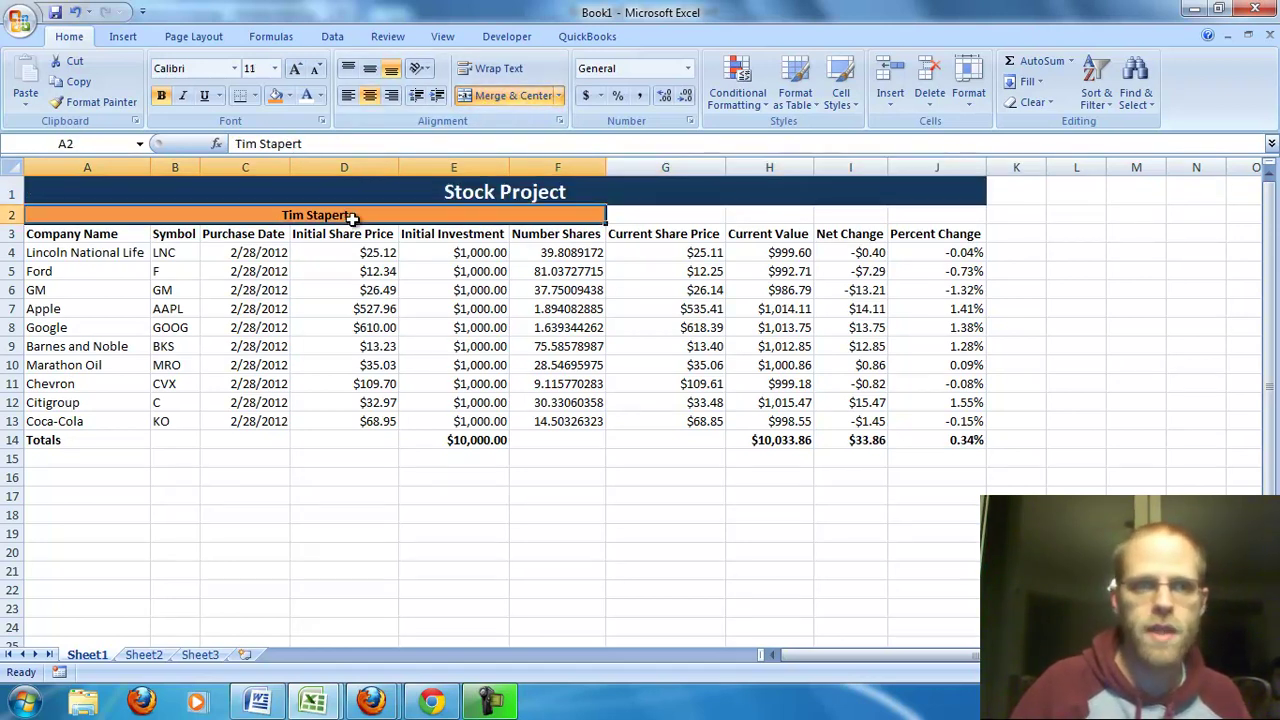
left_click(517, 97)
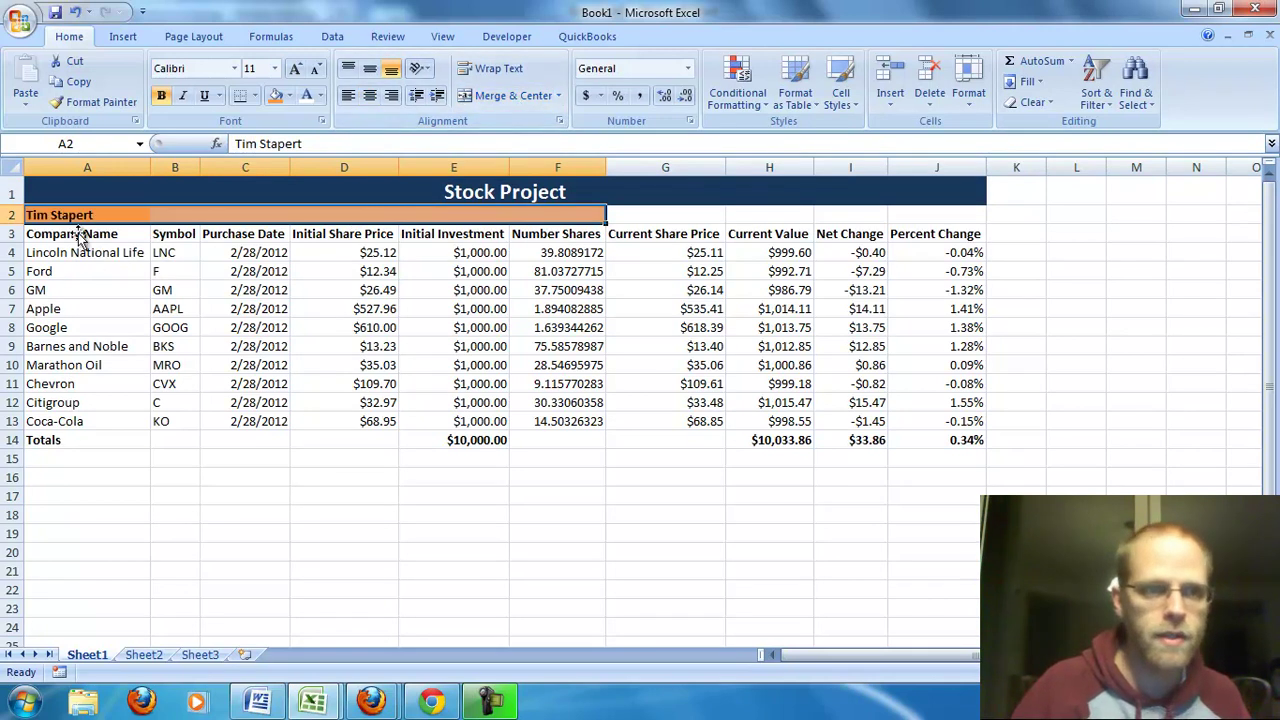
left_click_drag(100, 215, 928, 220)
left_click(505, 97)
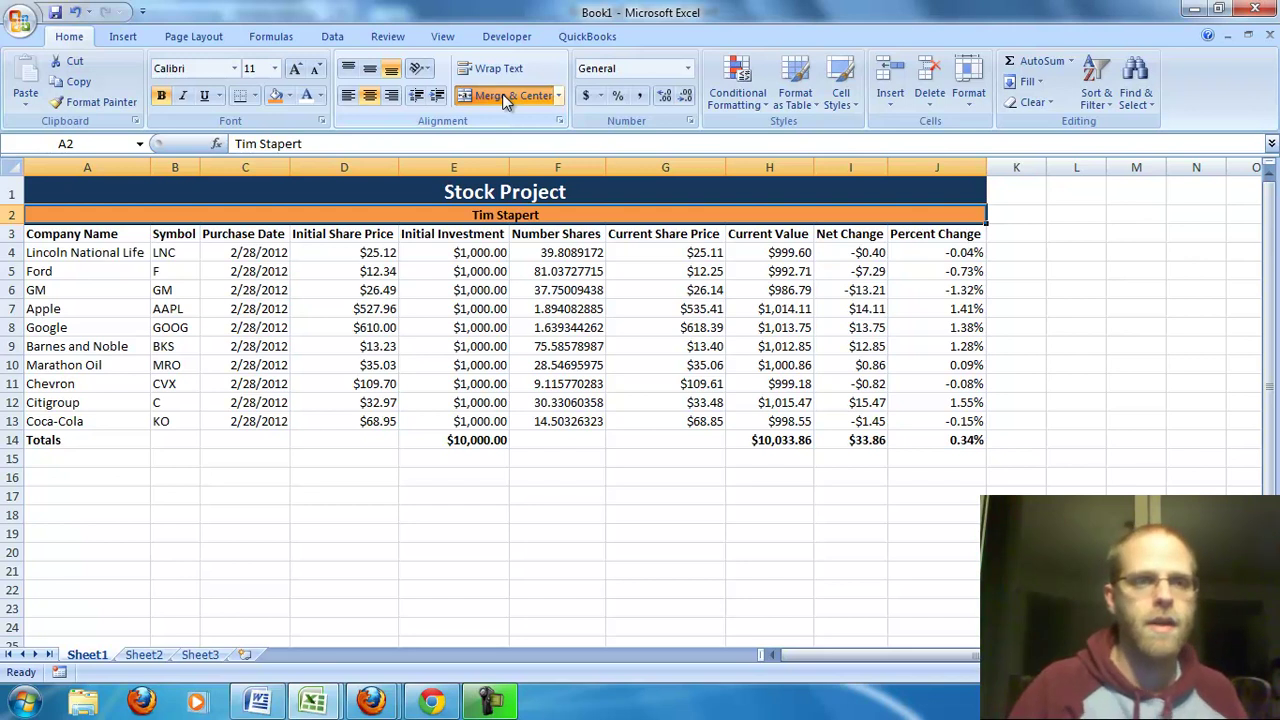
Consult the task list in Word and return to the Excel worksheet
key("alt+Tab")
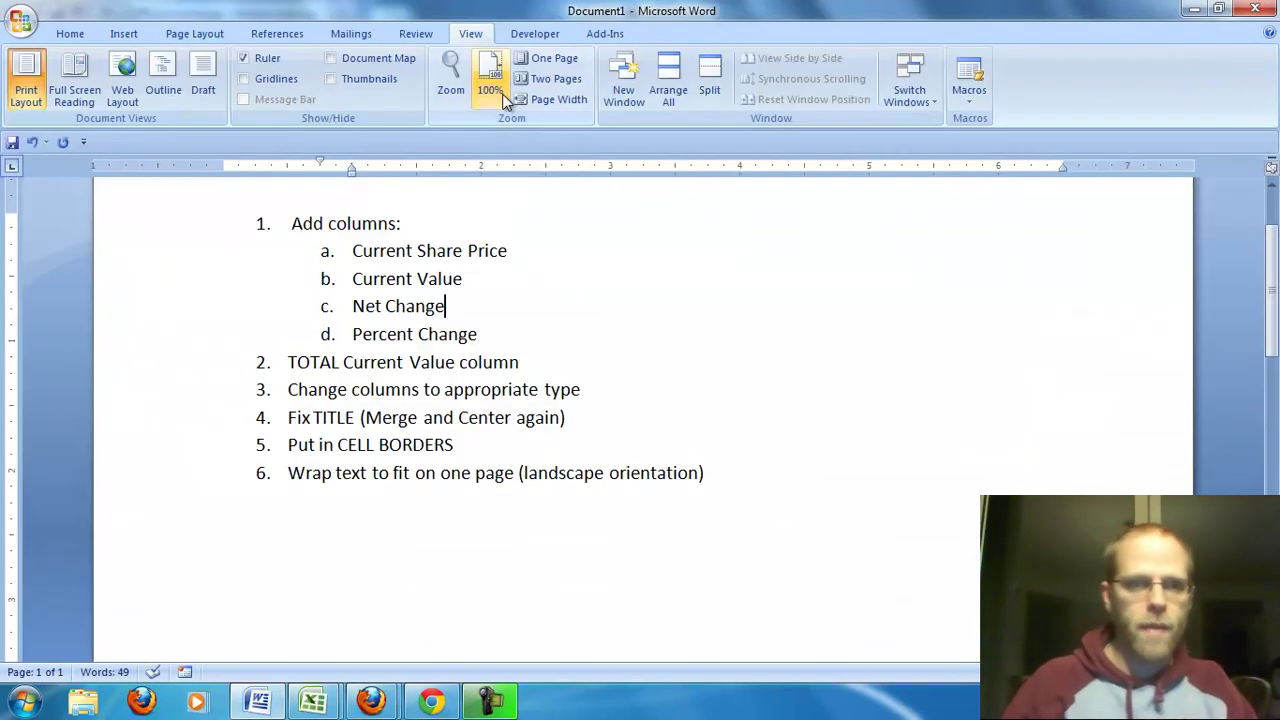
key("alt+Tab")
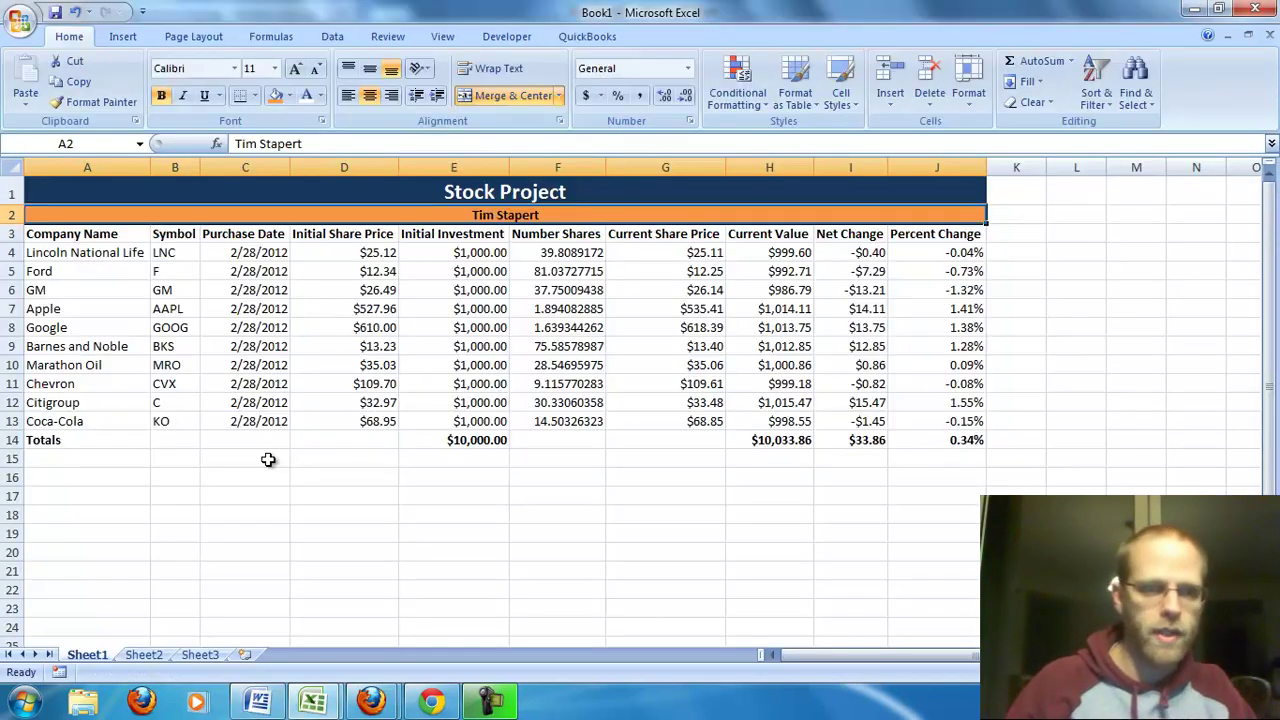
left_click_drag(40, 438, 752, 480)
left_click(710, 497)
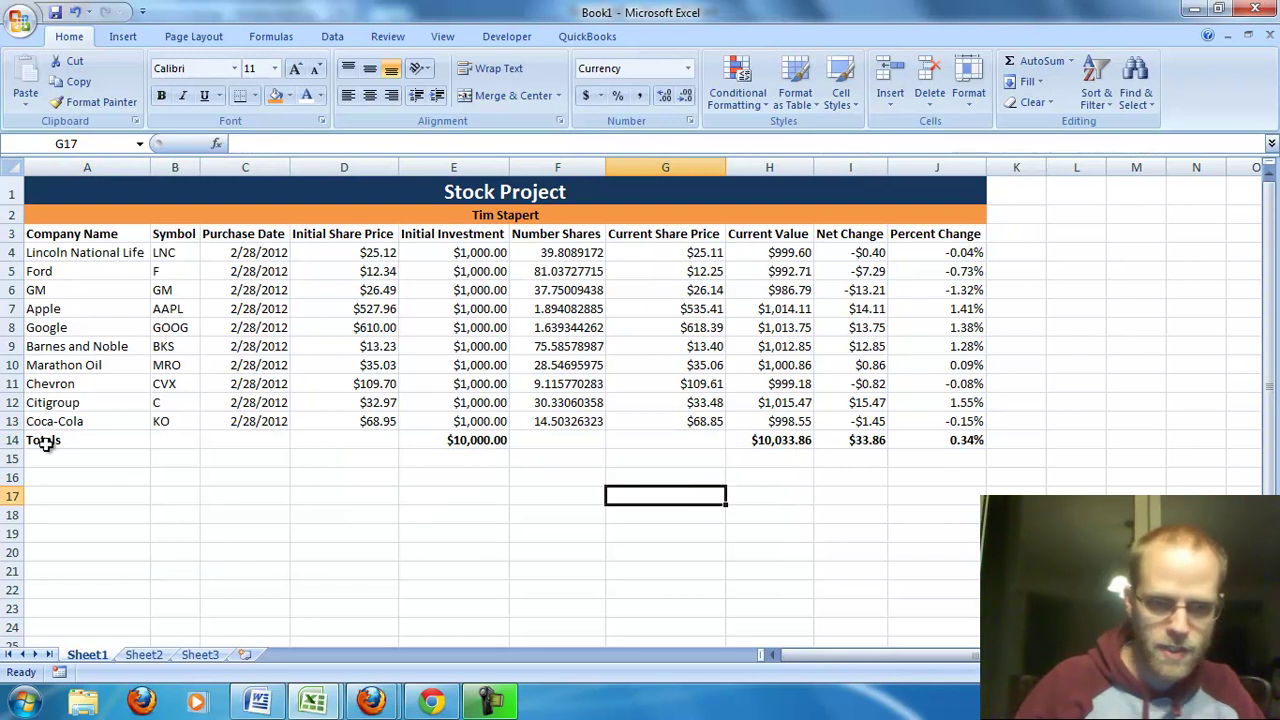
Apply a thick solid top border across the Totals row, A14:J14, trying the double line style along the way
left_click_drag(40, 444, 955, 440)
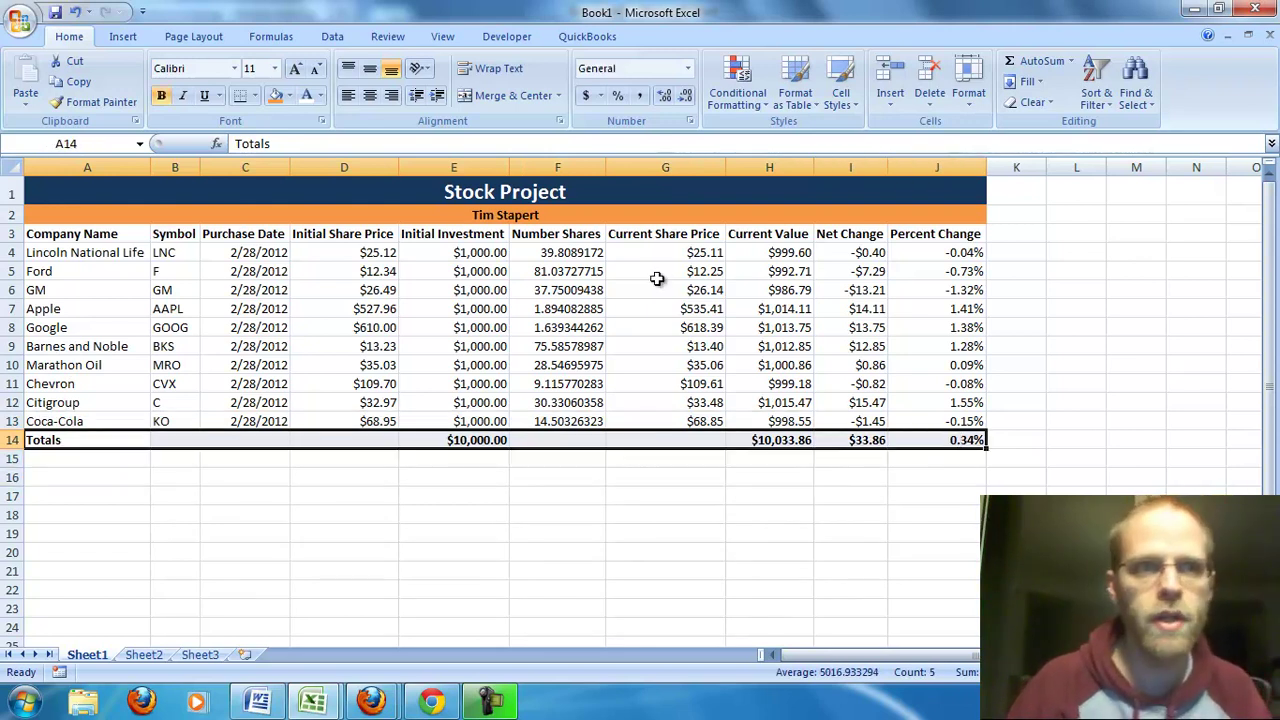
left_click(253, 98)
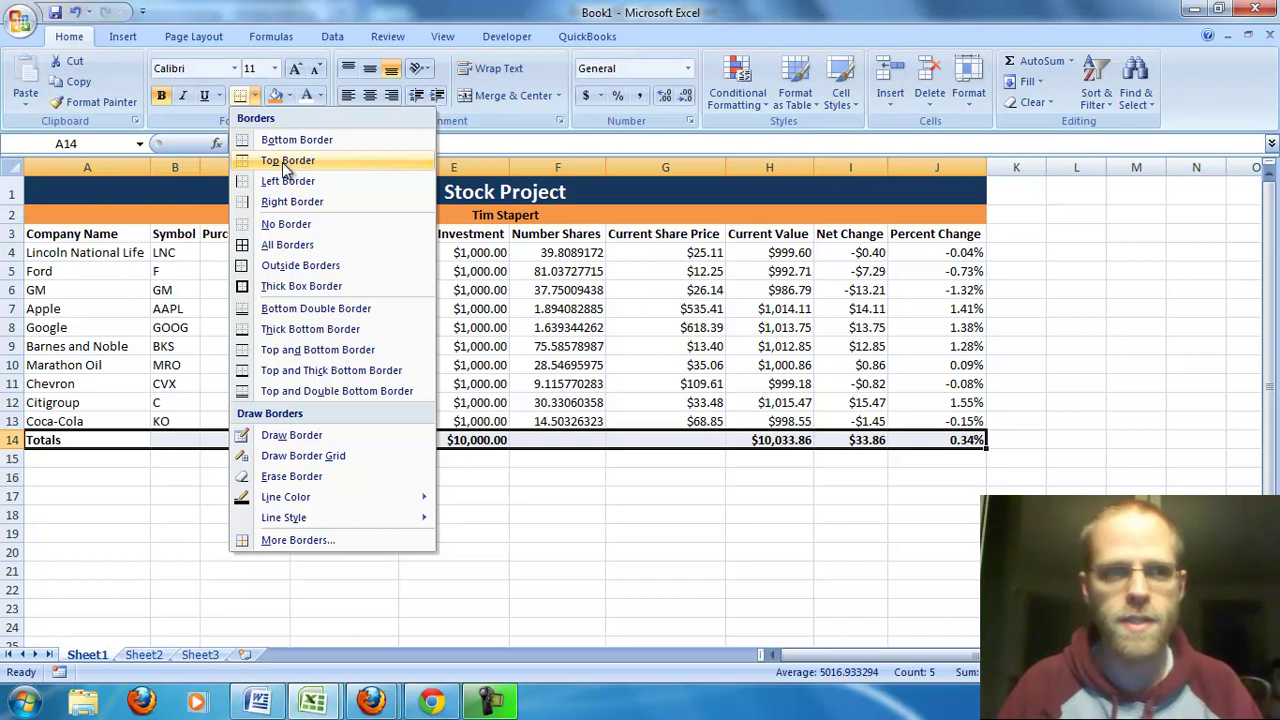
left_click(298, 540)
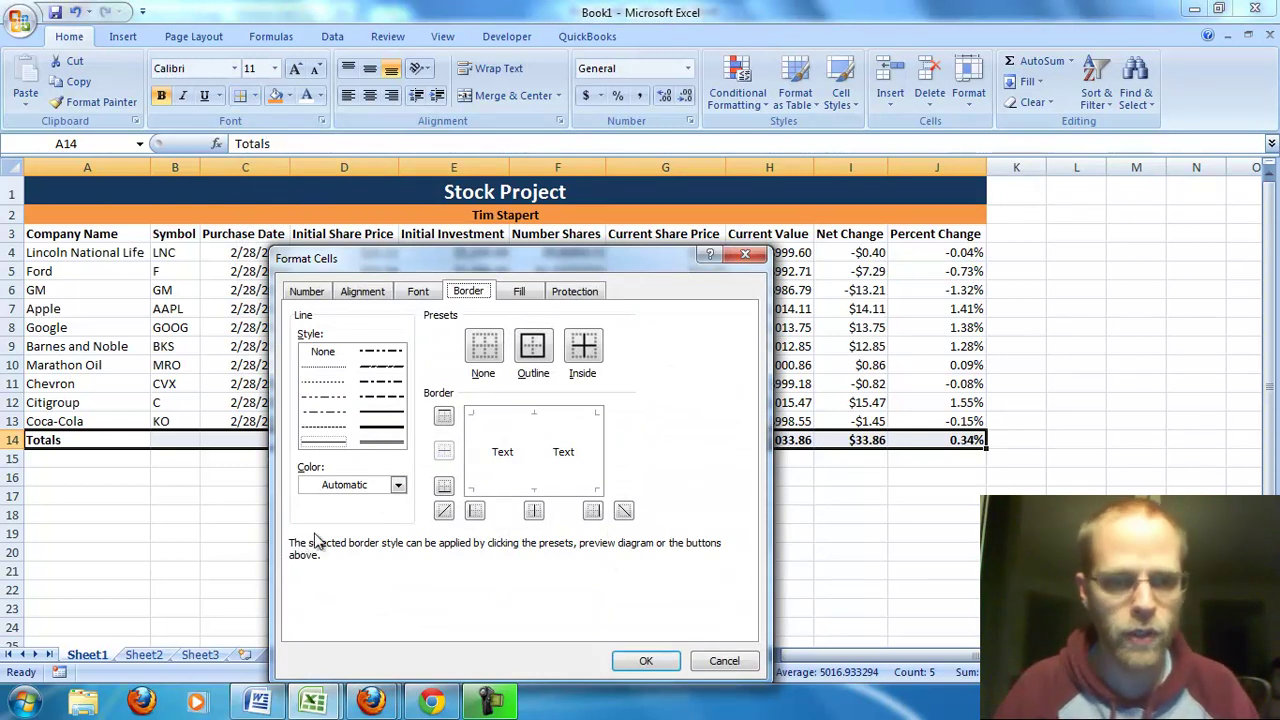
left_click(386, 430)
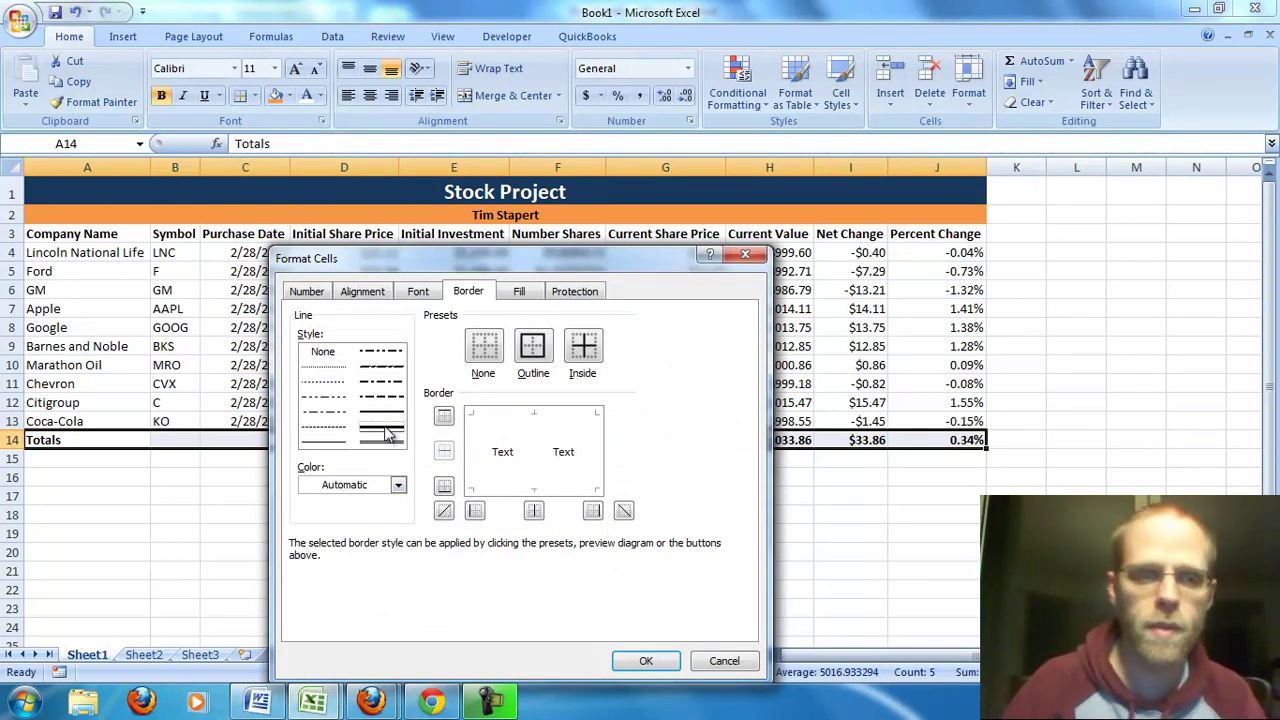
left_click(521, 416)
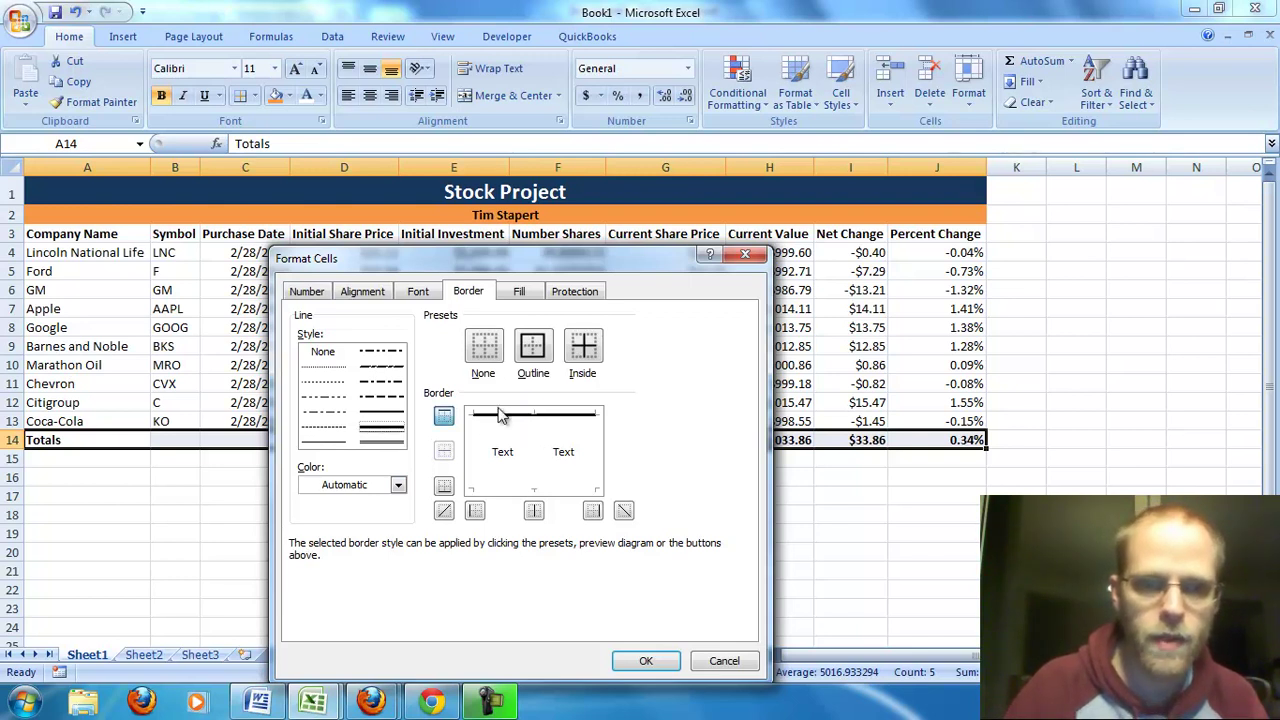
left_click(381, 443)
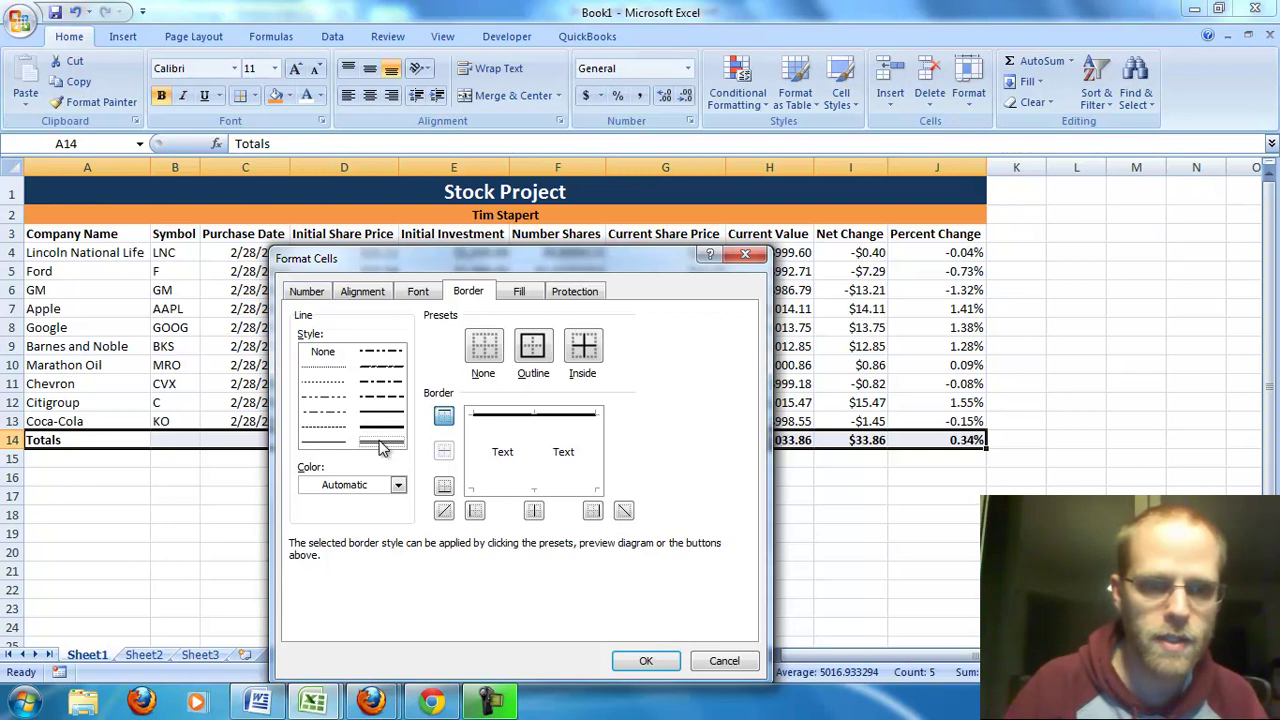
left_click(444, 418)
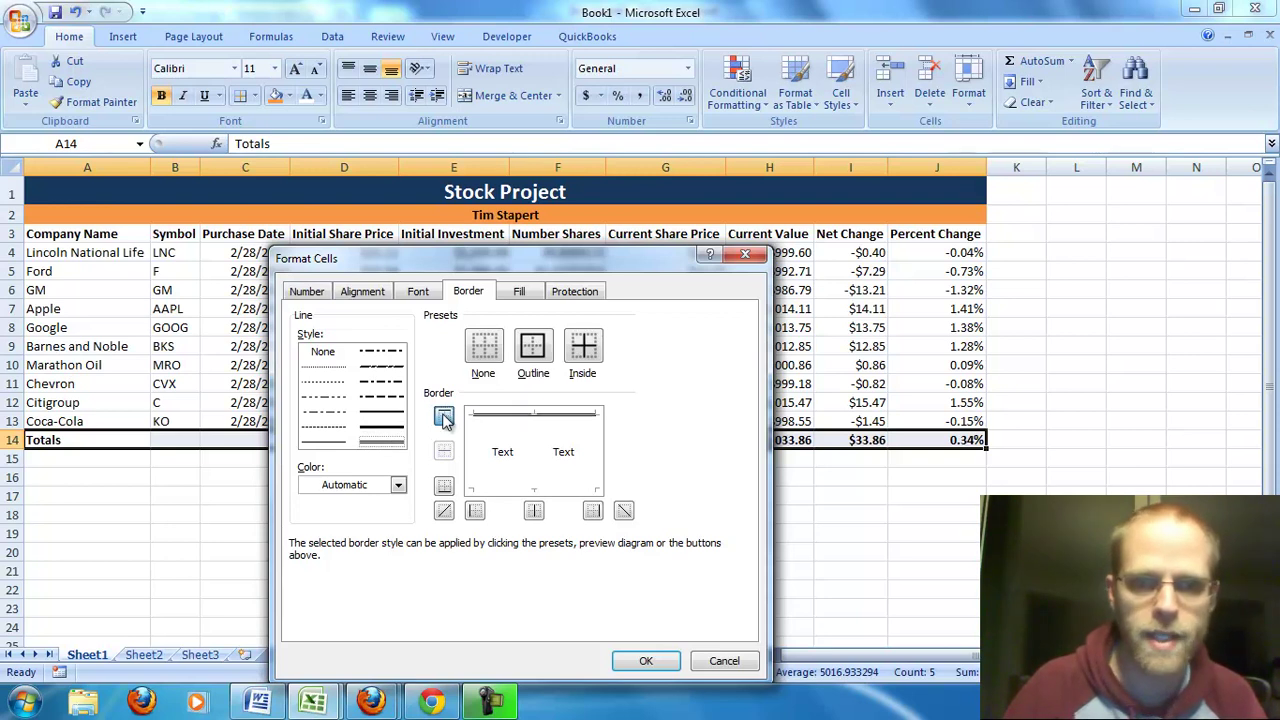
left_click(382, 429)
left_click(444, 416)
left_click(645, 662)
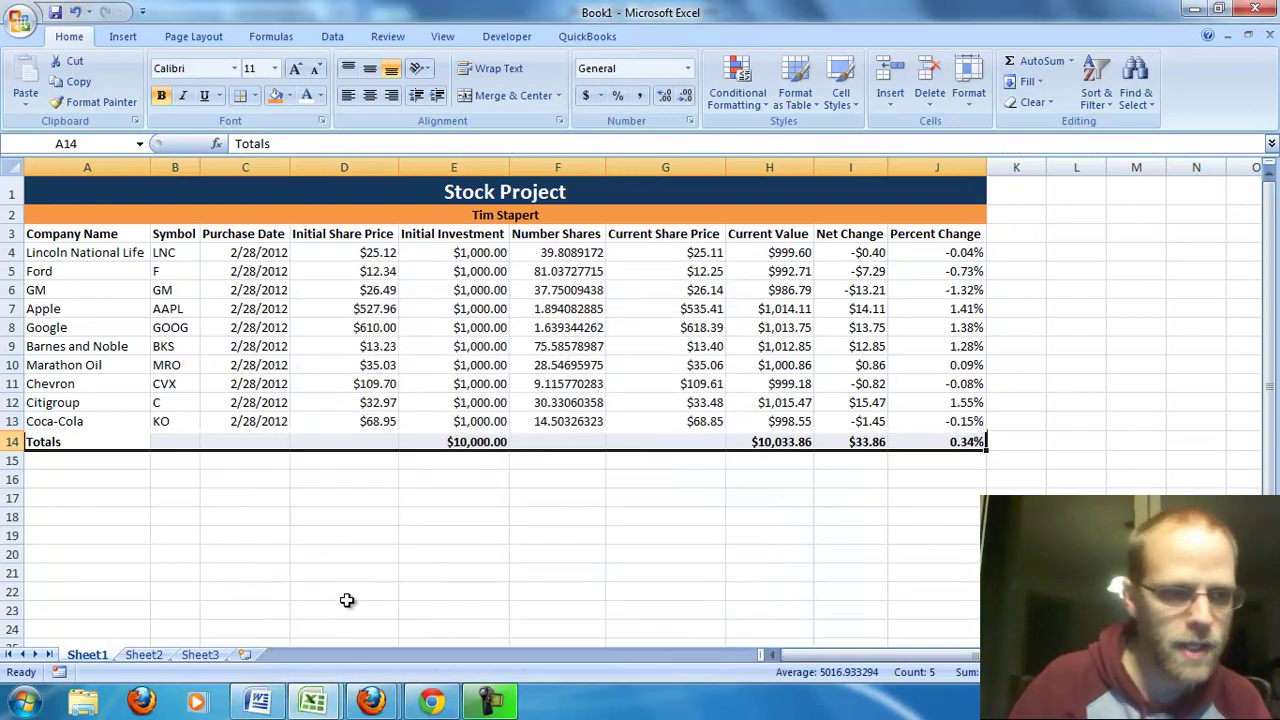
key("Down")
key("Down")
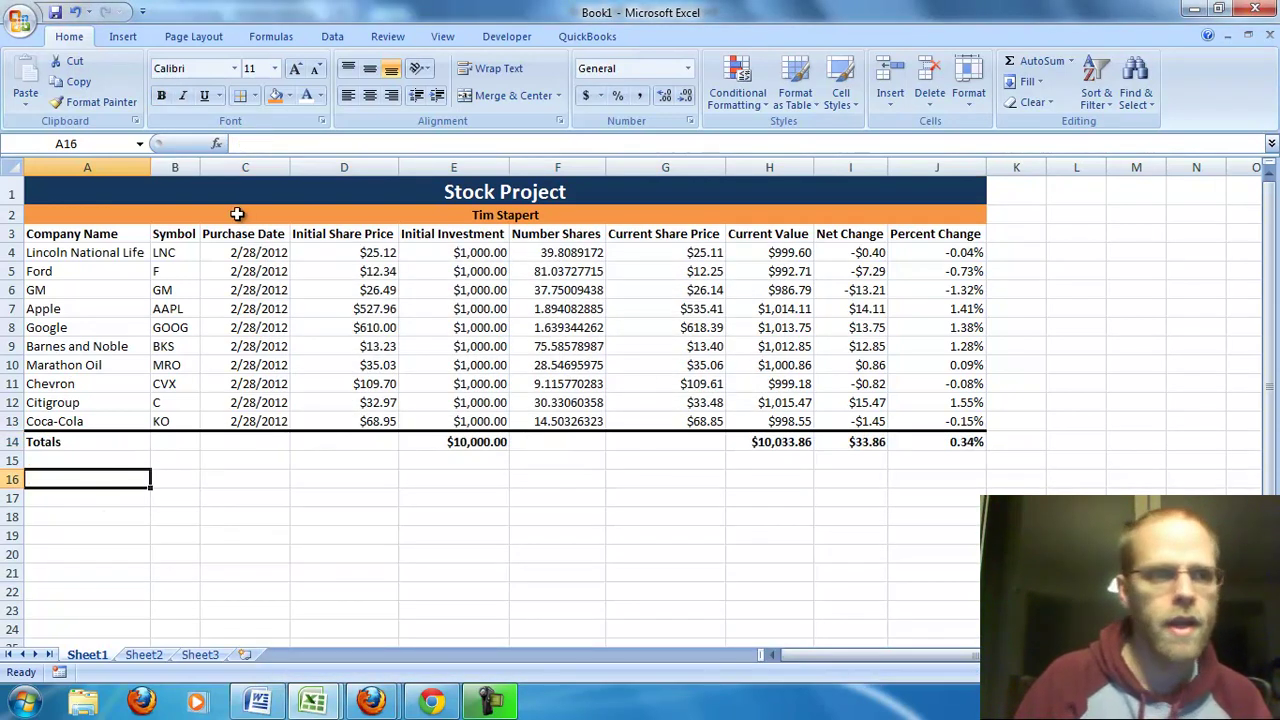
Apply a thick solid bottom border to the column header cells A3:J3
left_click_drag(50, 236, 930, 247)
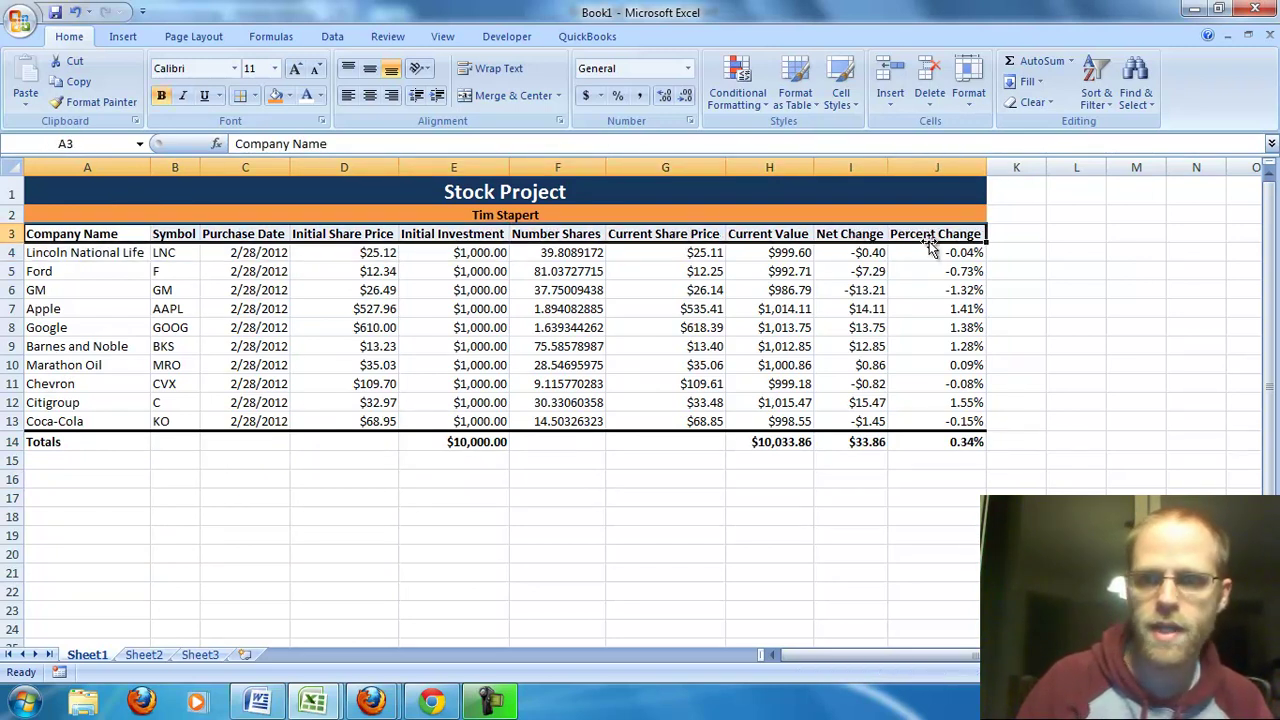
left_click(255, 95)
left_click(310, 545)
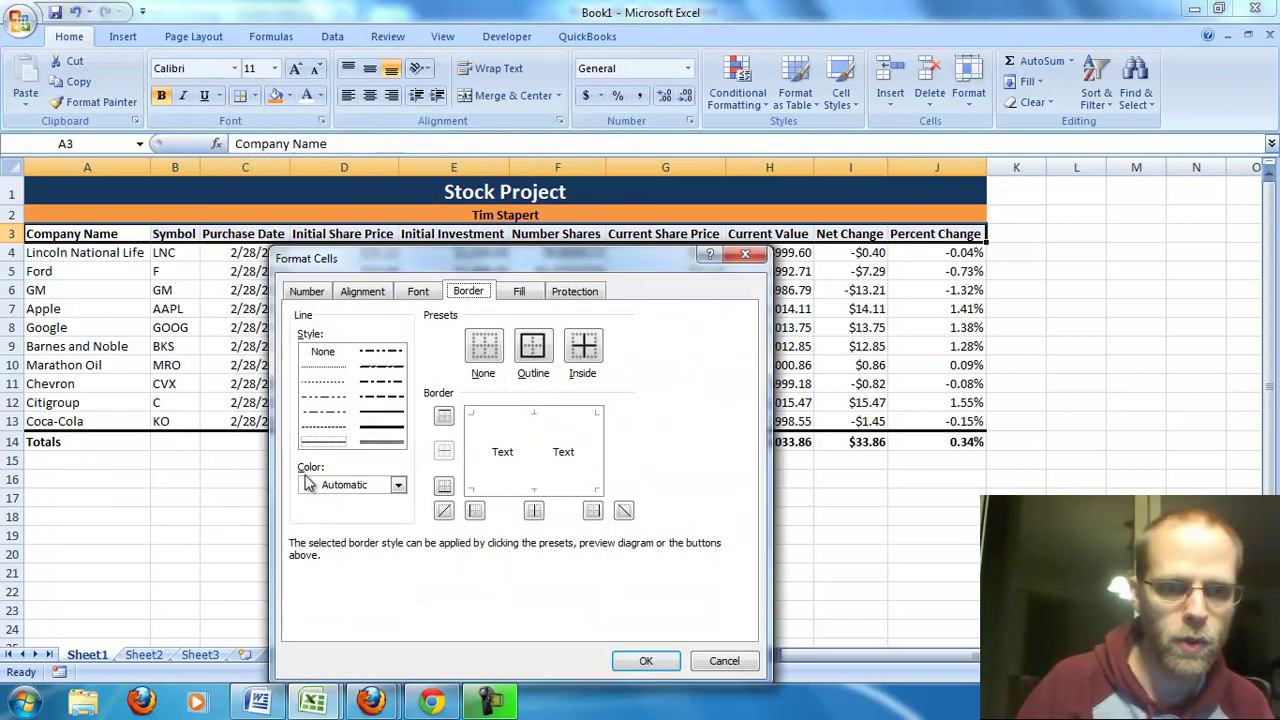
left_click(380, 428)
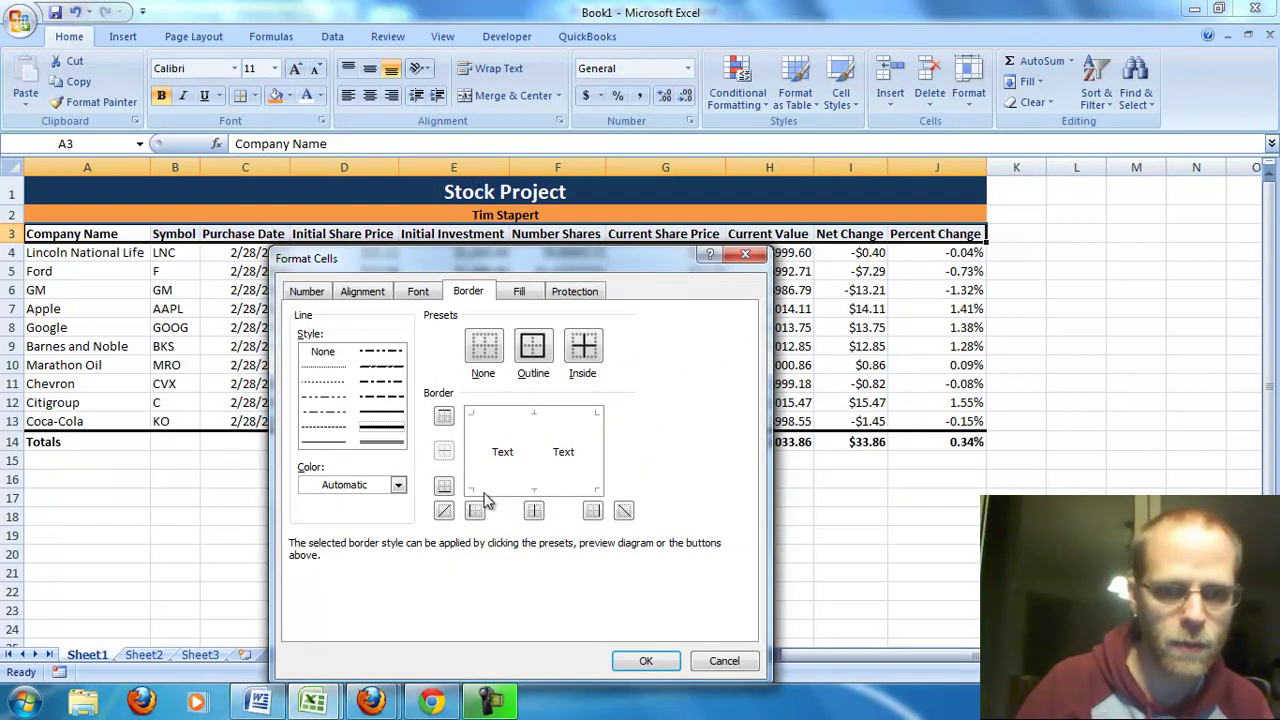
left_click(443, 487)
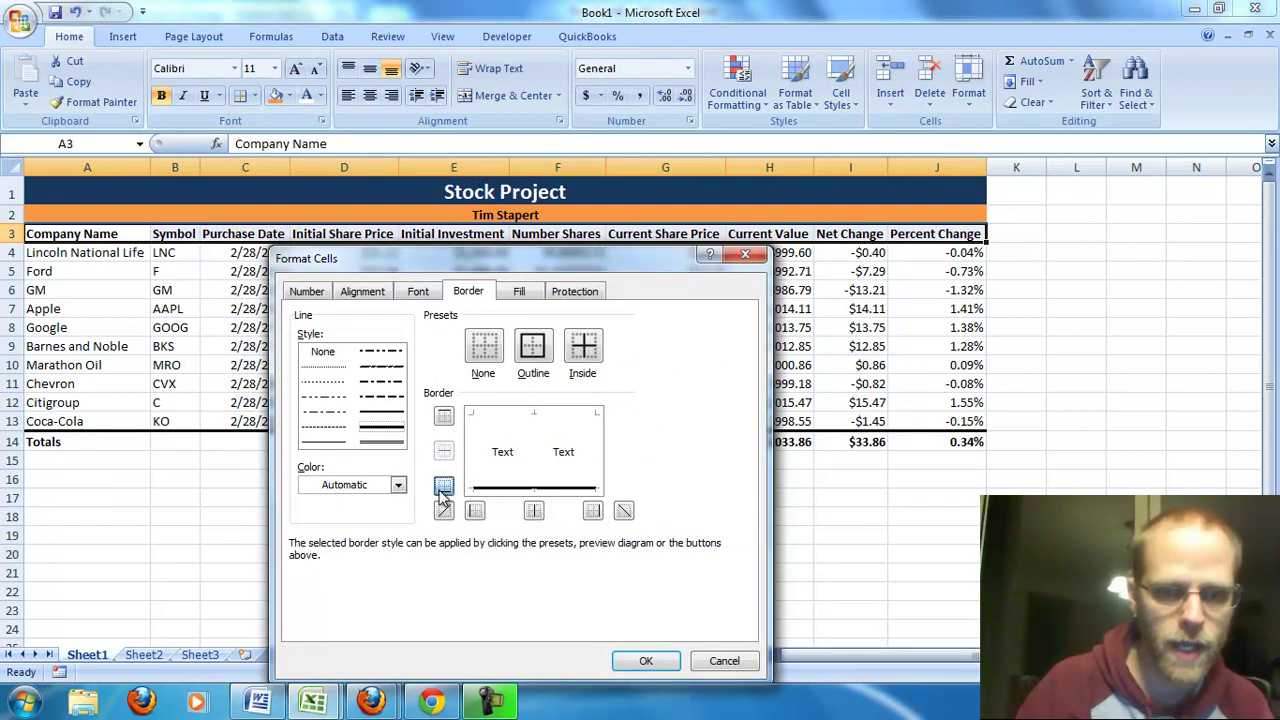
left_click(645, 661)
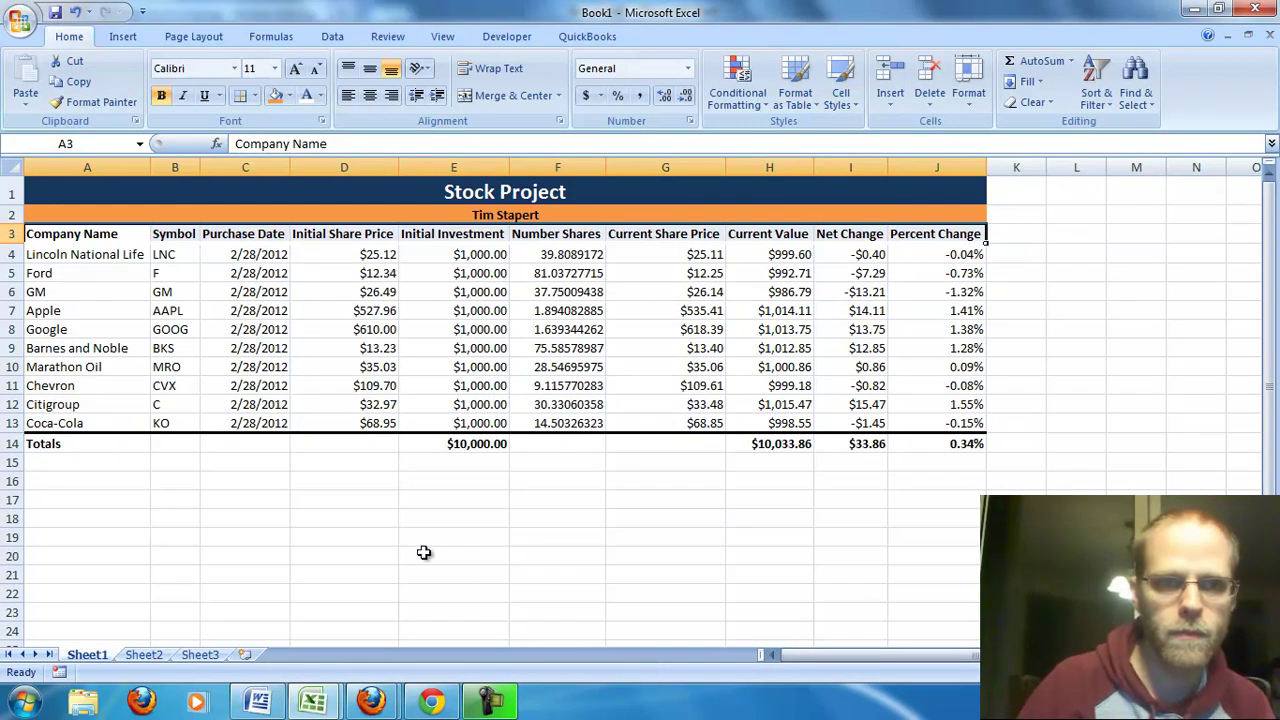
left_click(408, 540)
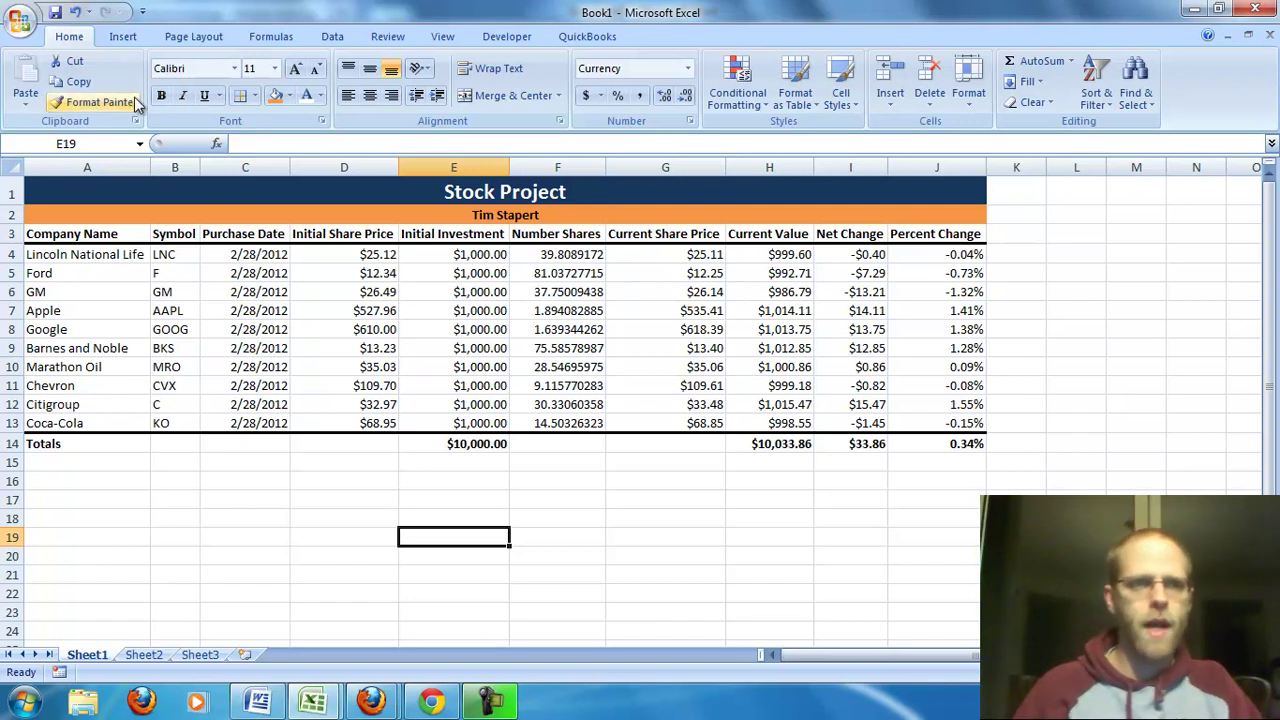
Check the last task in the Word list, return to the Excel worksheet and set its page orientation to Landscape
key("alt+Tab")
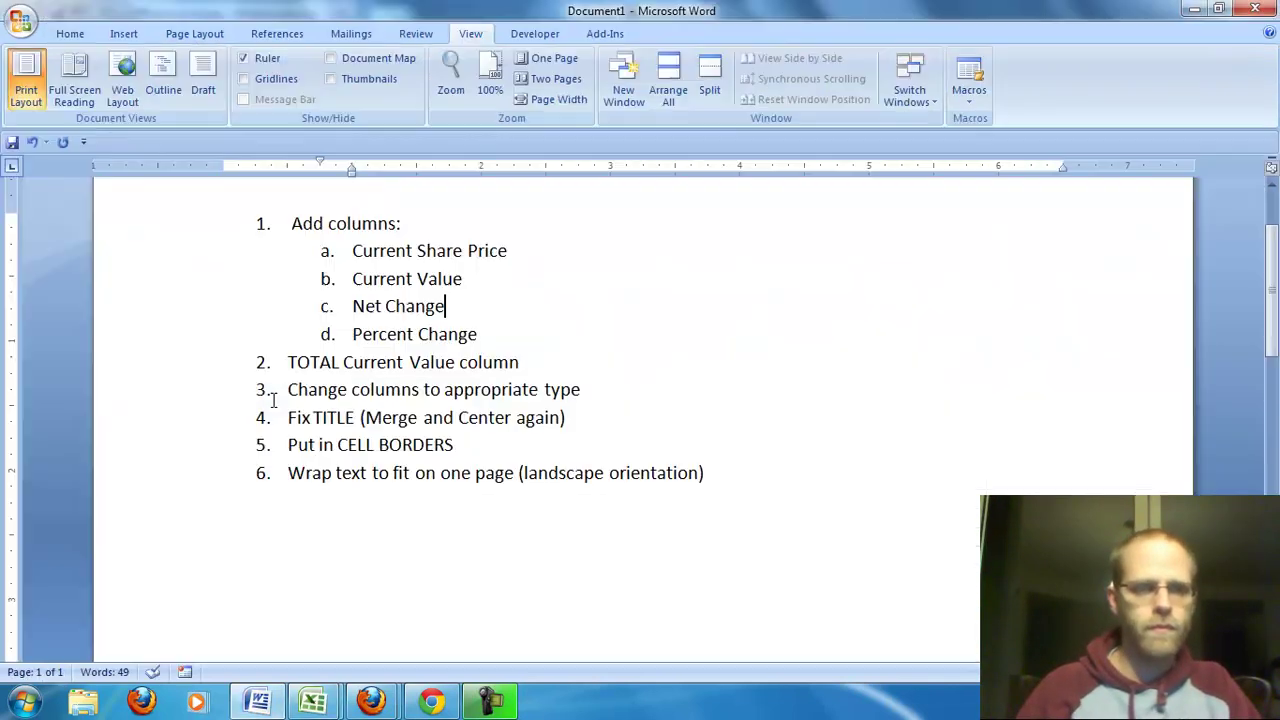
left_click_drag(293, 482, 645, 487)
key("alt+Tab")
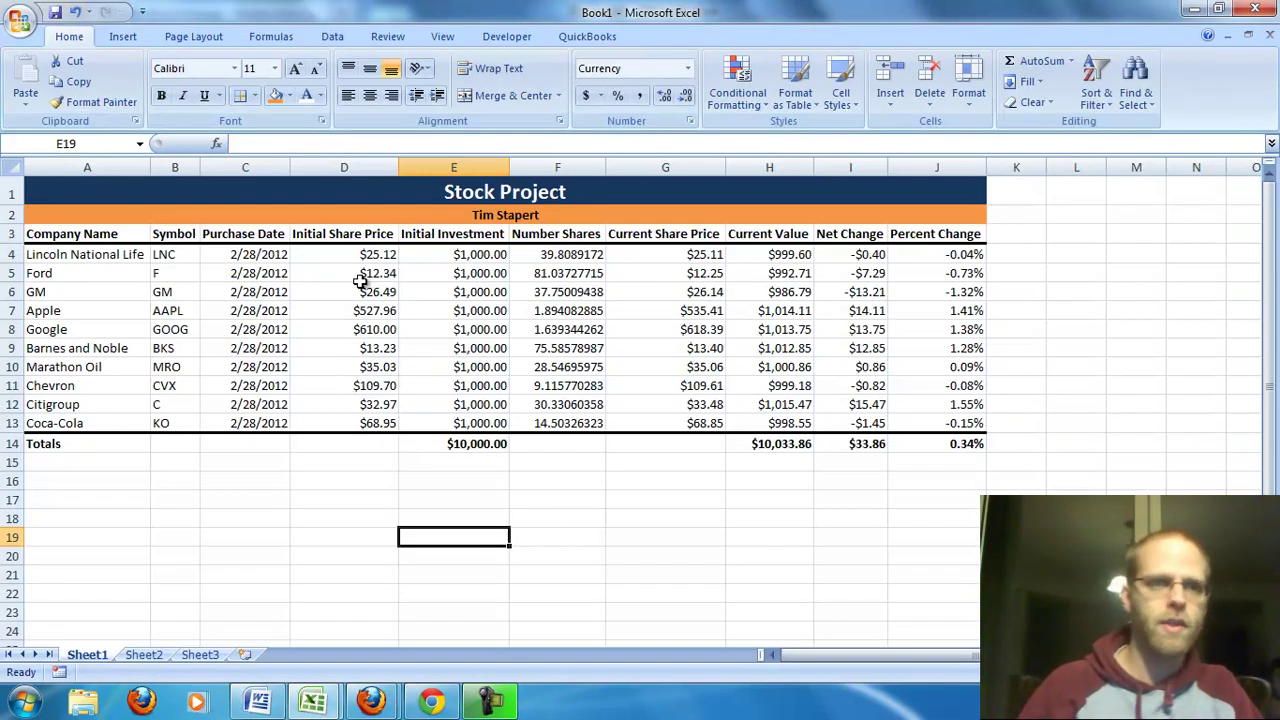
left_click(203, 42)
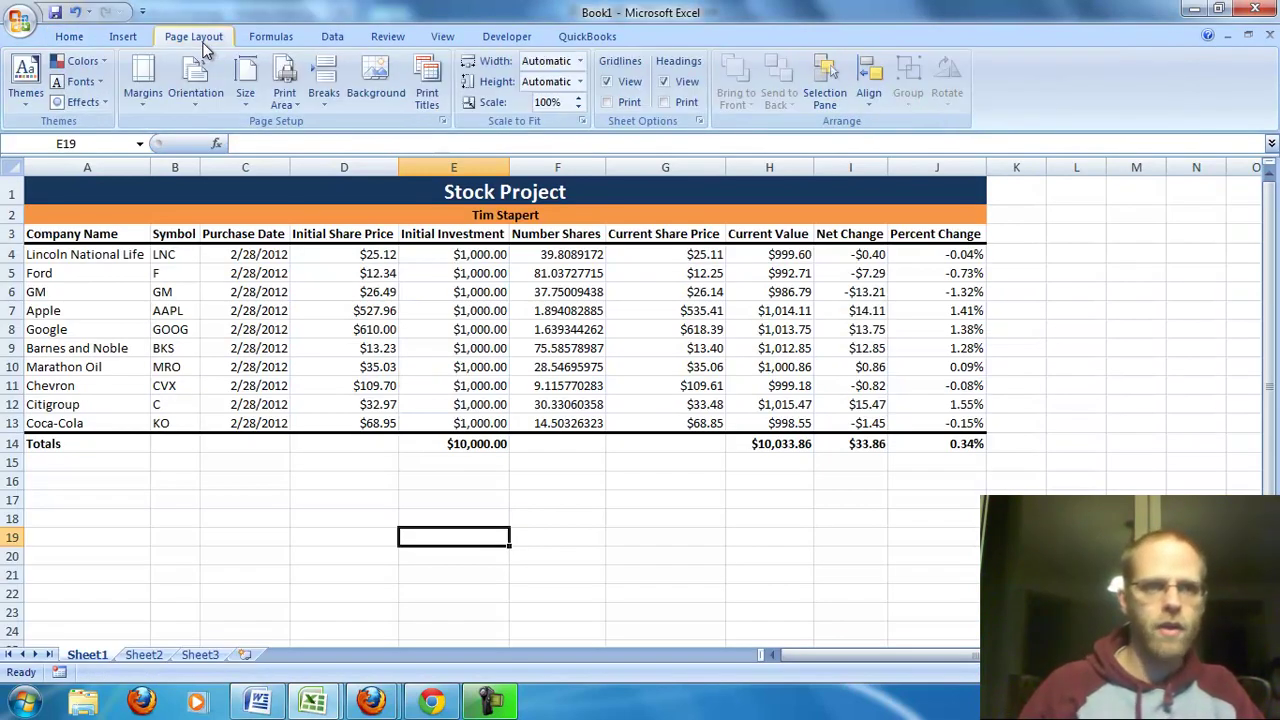
left_click(199, 88)
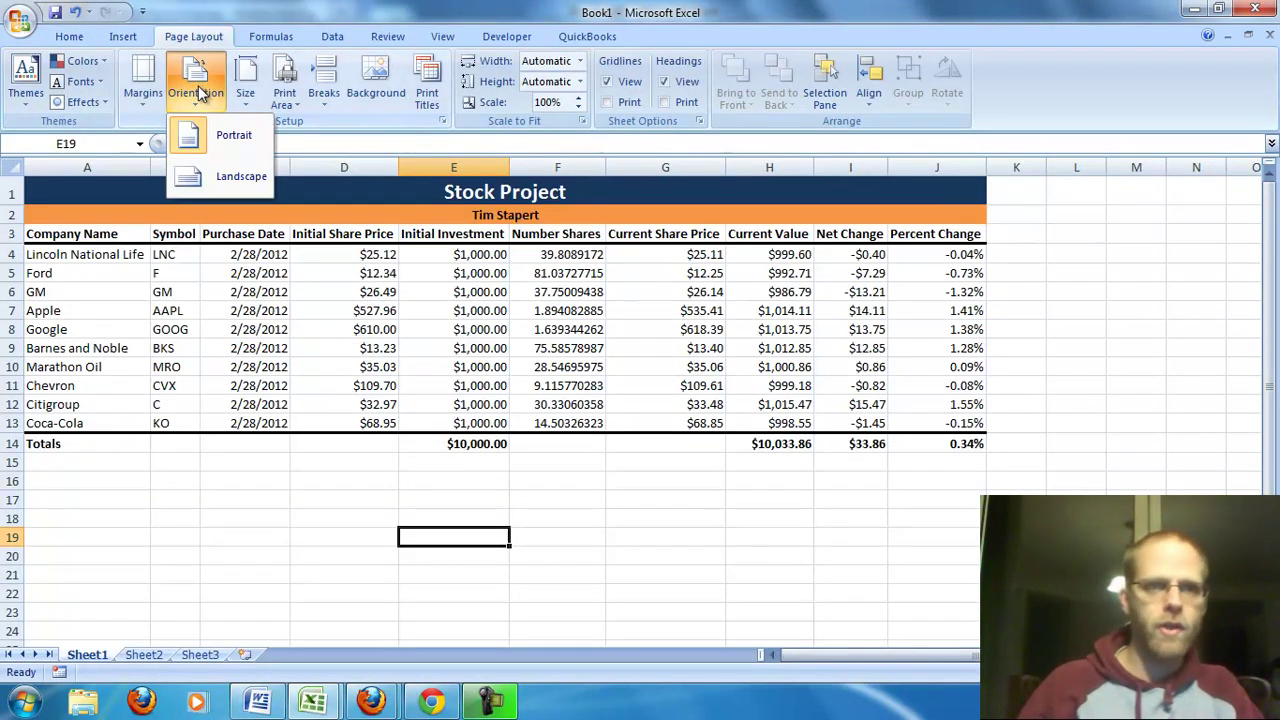
left_click(224, 185)
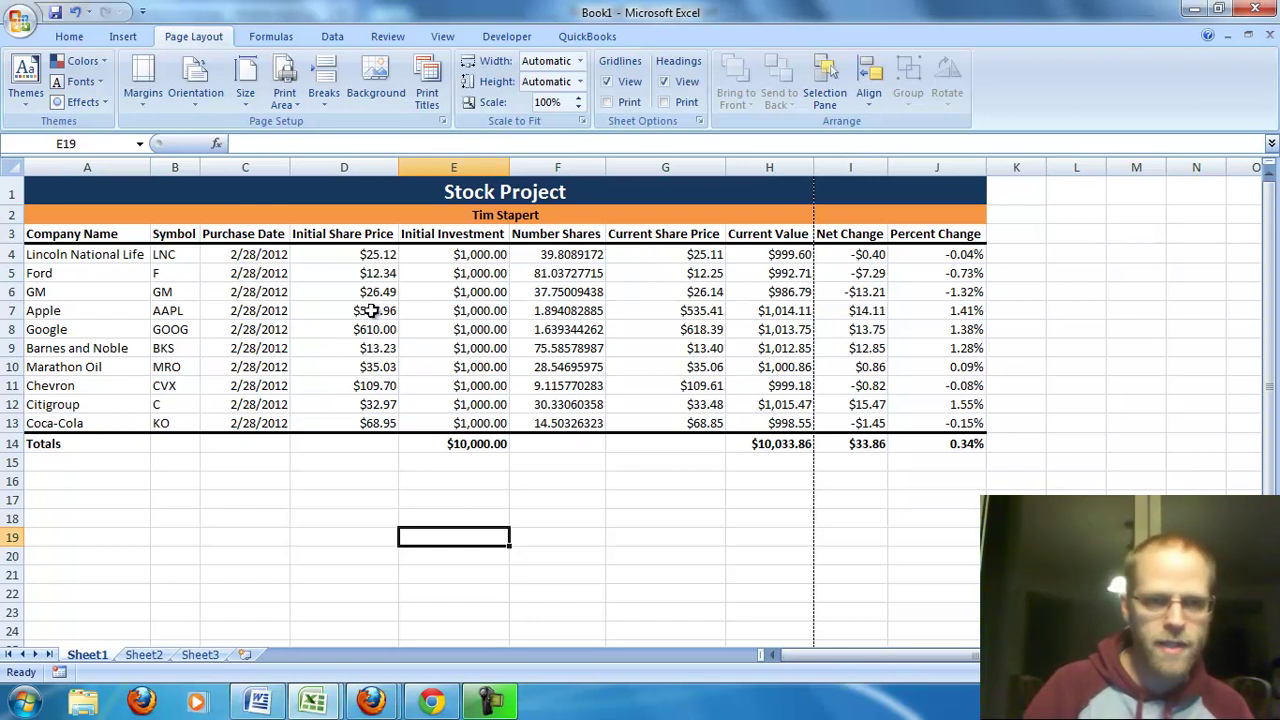
Make header row 3 about three times as tall, and try narrowing the Initial Share Price column before auto-fitting its width again
left_click_drag(399, 167, 349, 170)
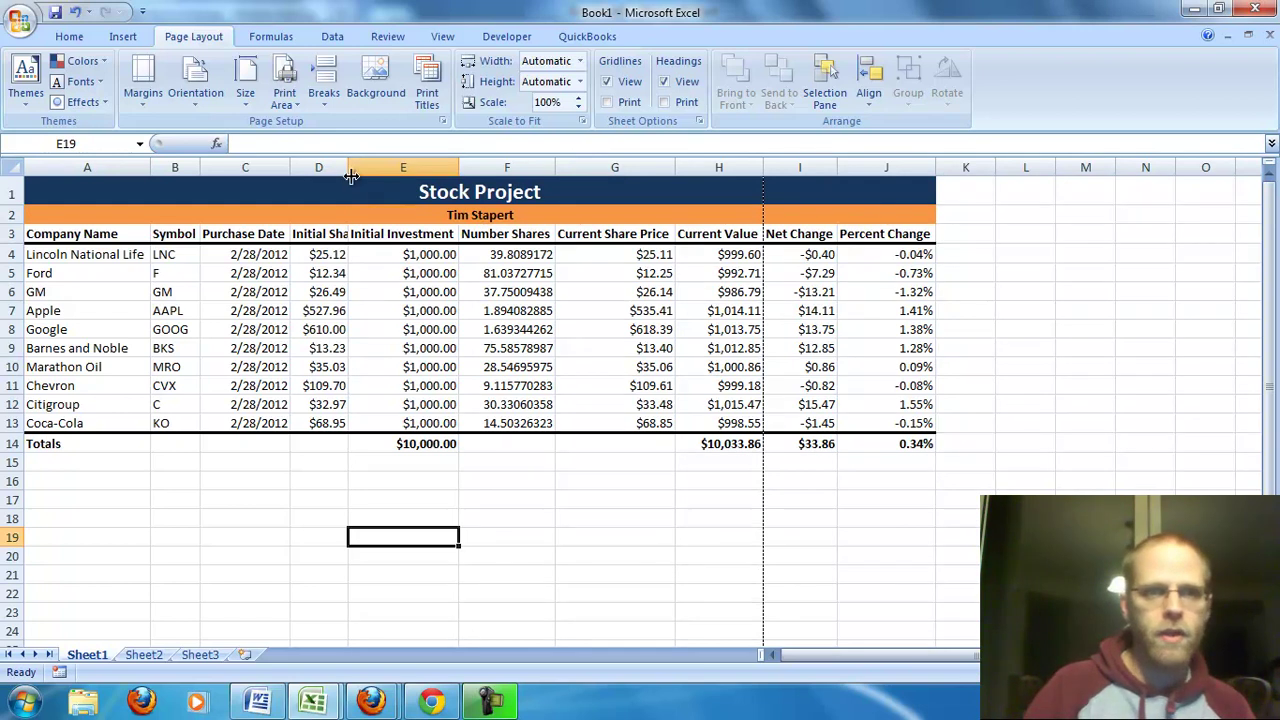
double_click(347, 167)
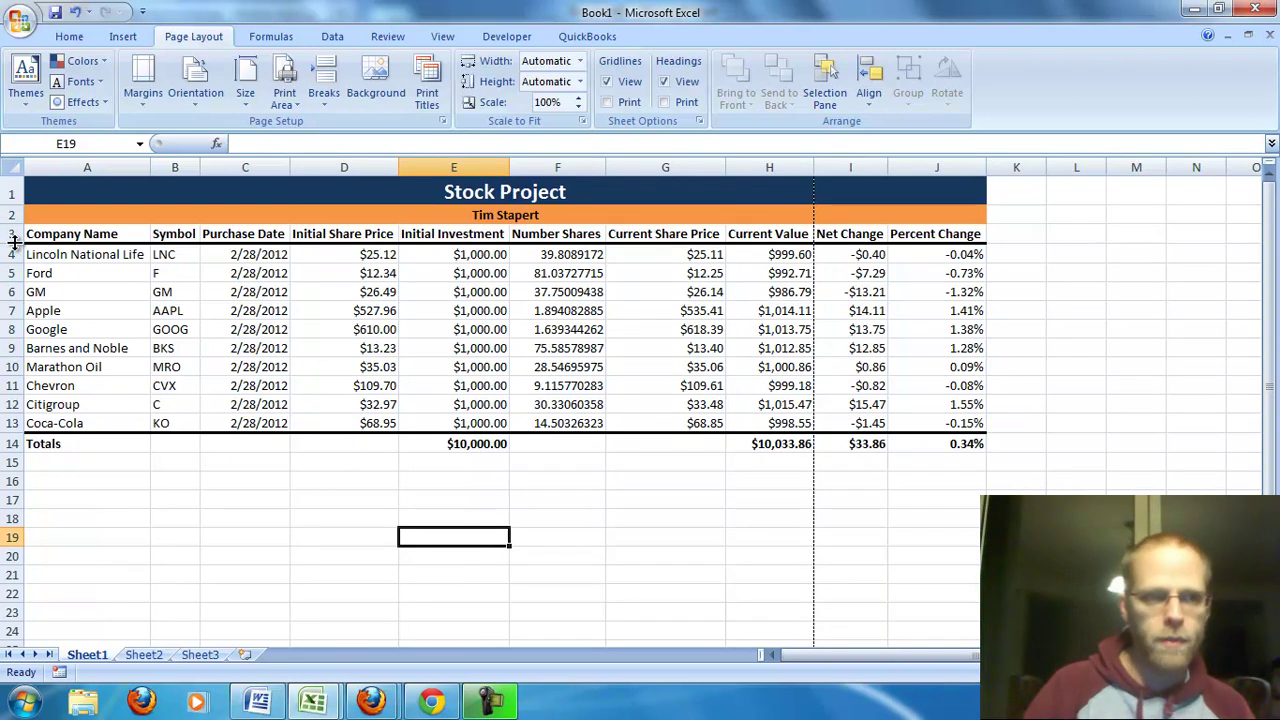
left_click_drag(14, 243, 14, 281)
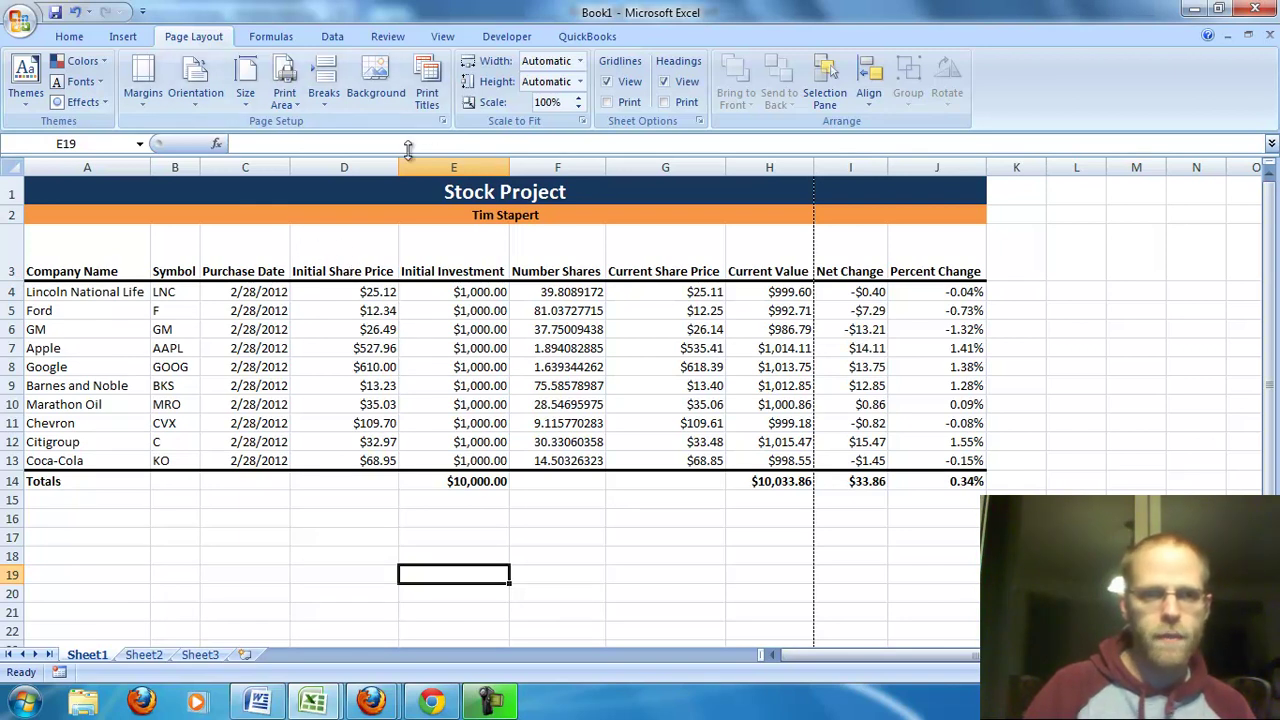
left_click_drag(398, 166, 358, 166)
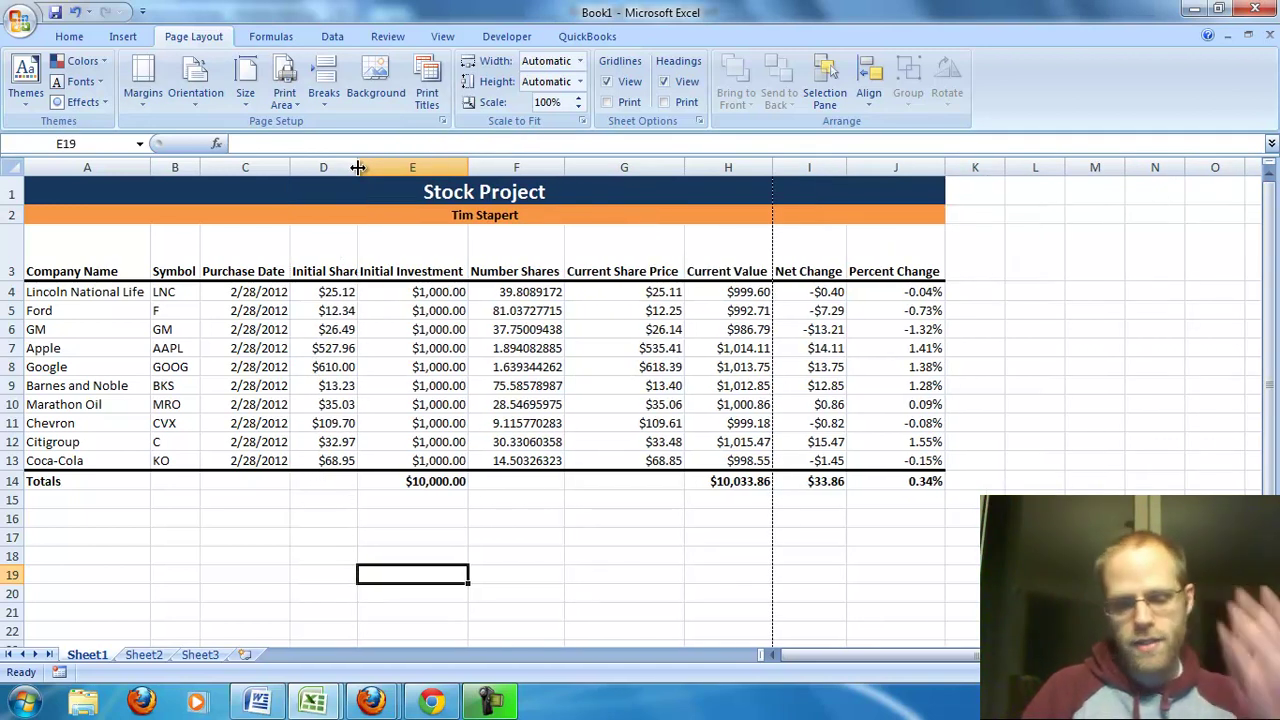
double_click(358, 167)
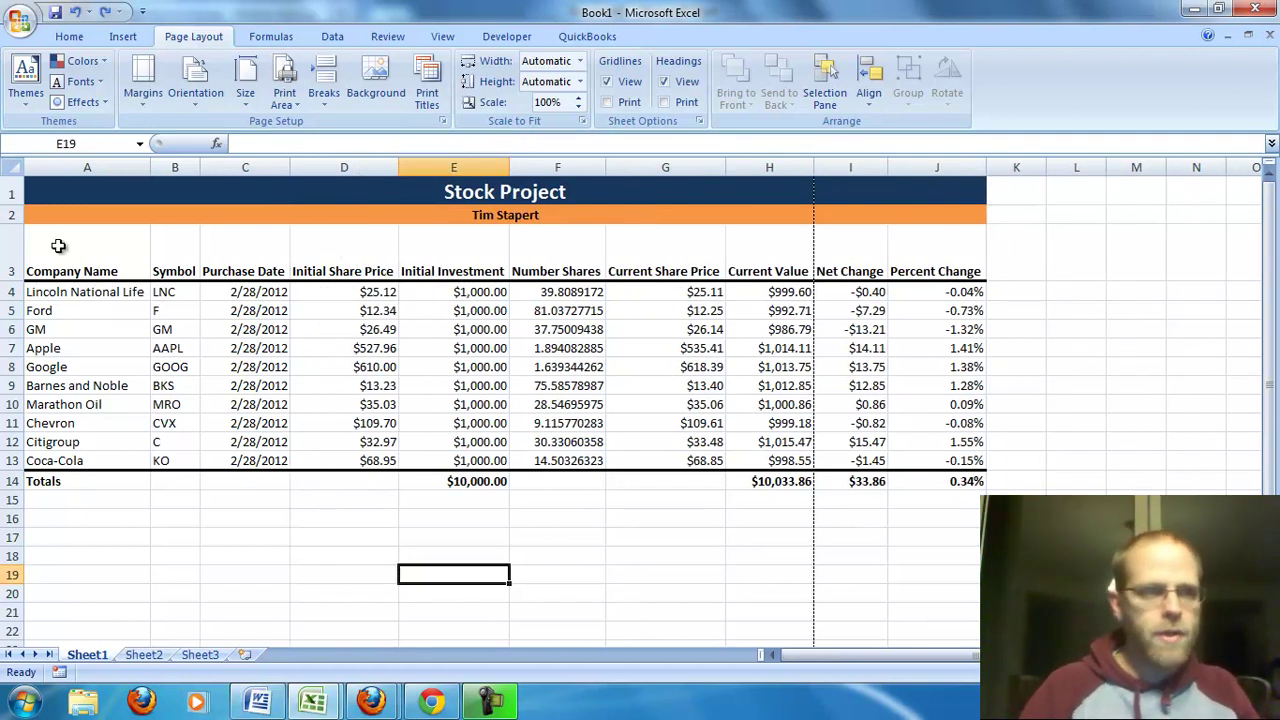
Turn on text wrapping for the whole header row 3
left_click(5, 256)
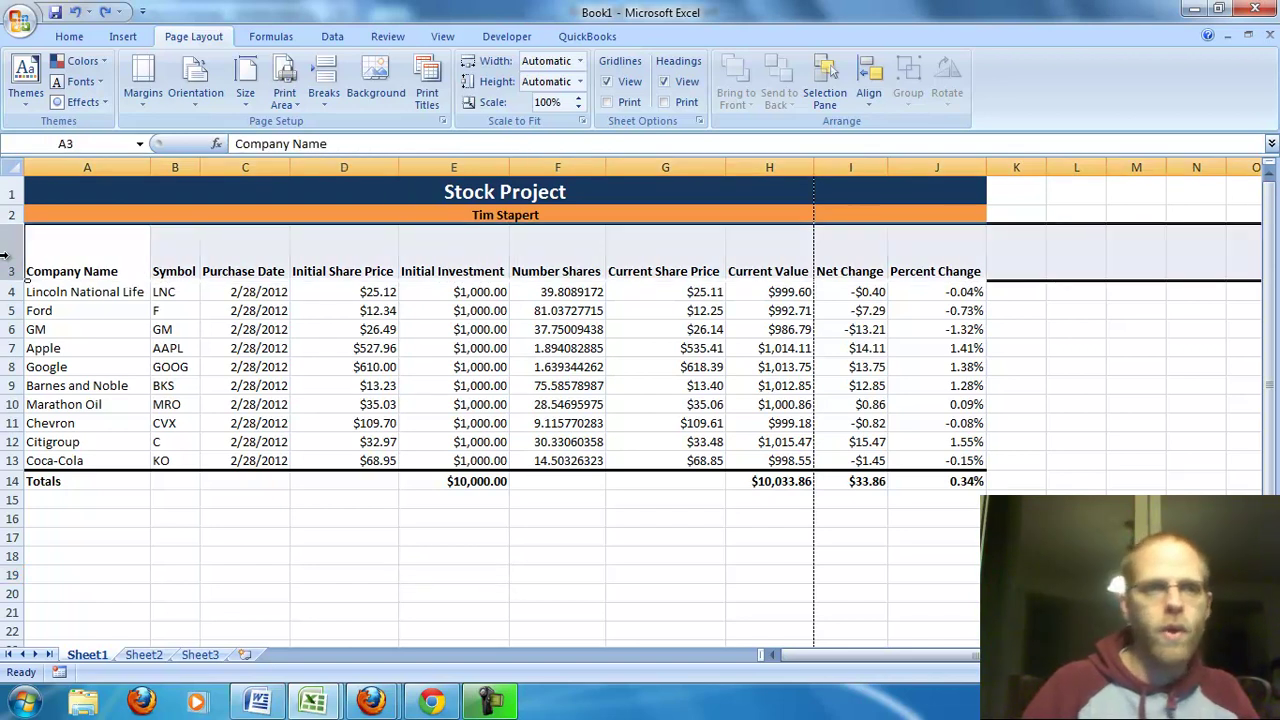
left_click(69, 36)
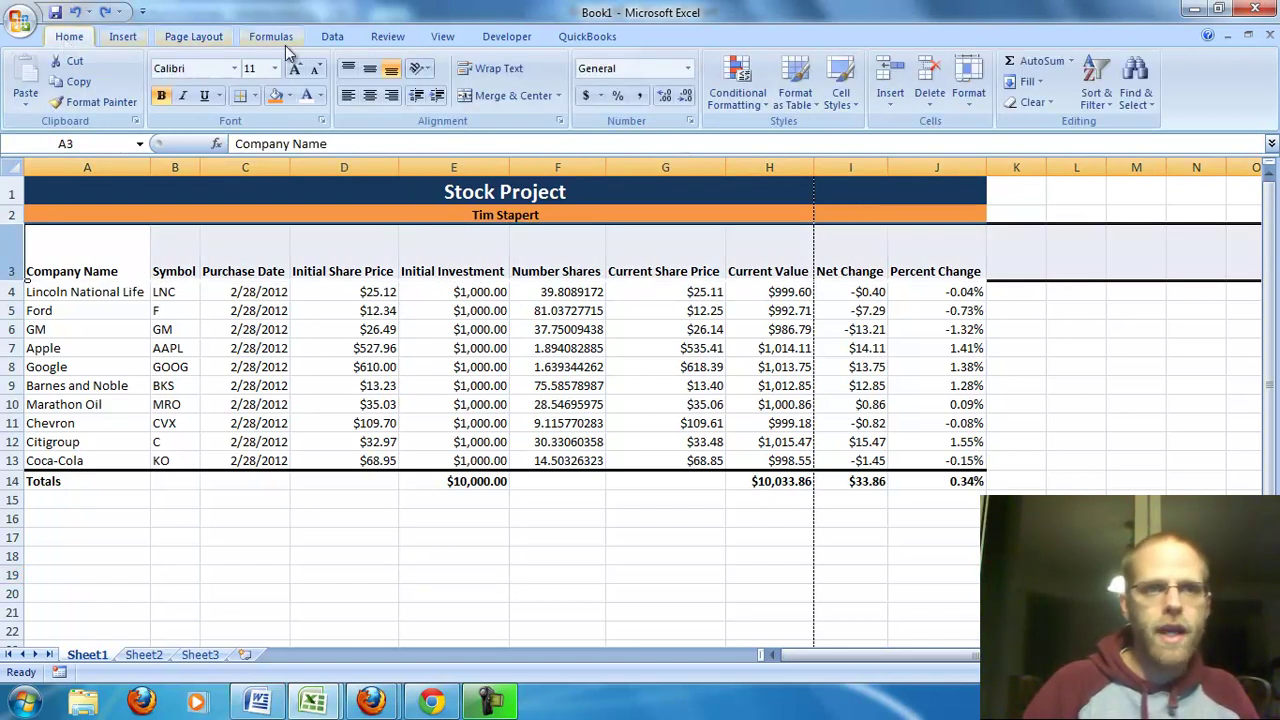
left_click(496, 70)
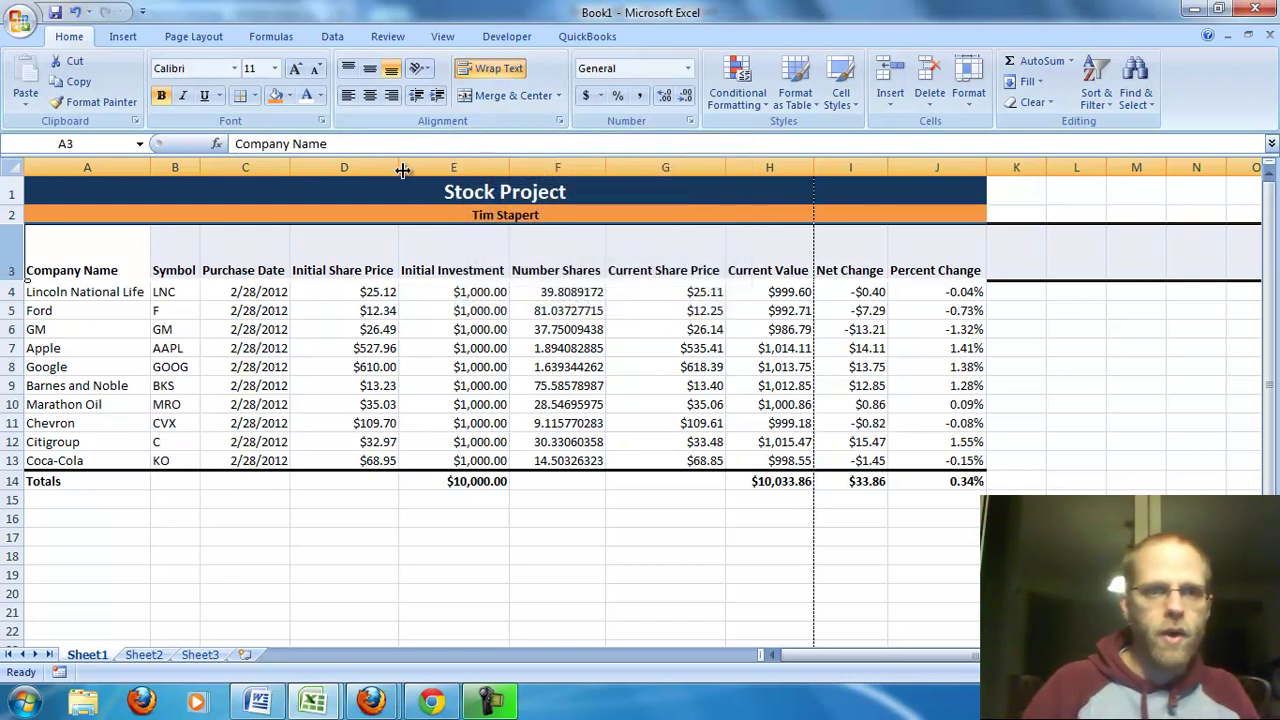
Narrow the Initial Share Price, Initial Investment, Number Shares, Current Share Price, Current Value and Net Change columns so their headers wrap within one page
left_click_drag(399, 167, 346, 178)
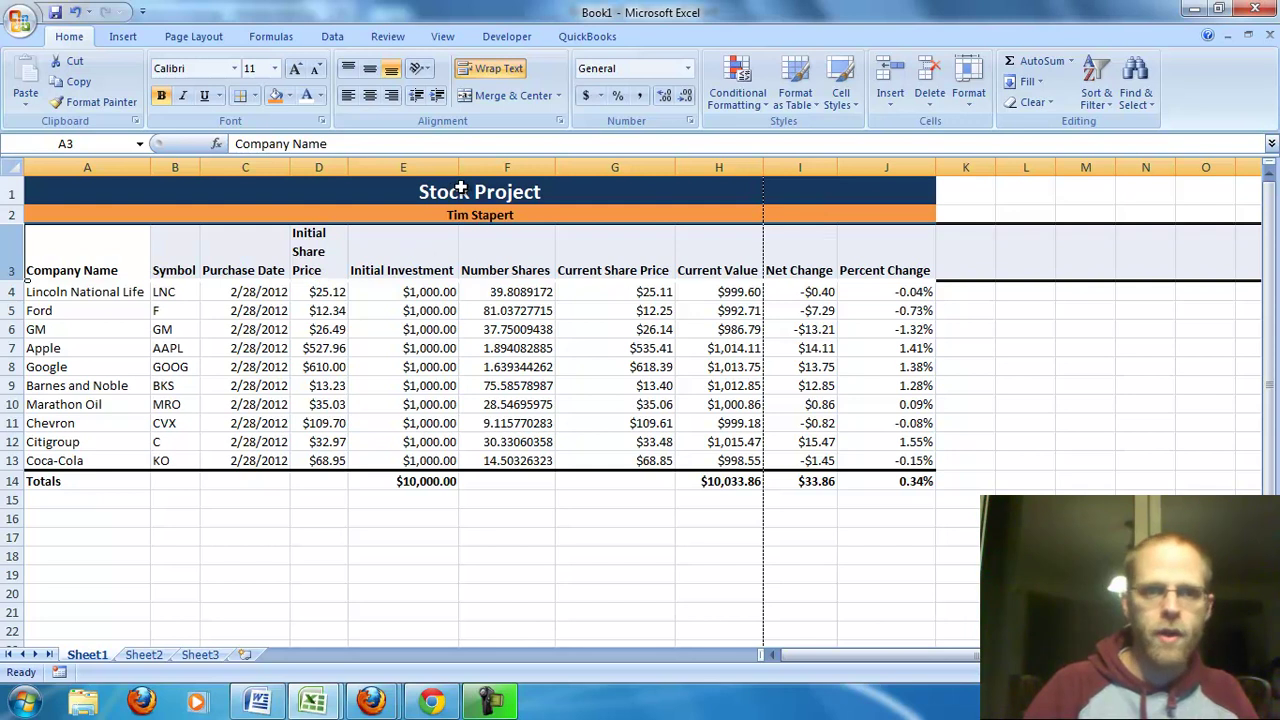
left_click_drag(458, 167, 427, 167)
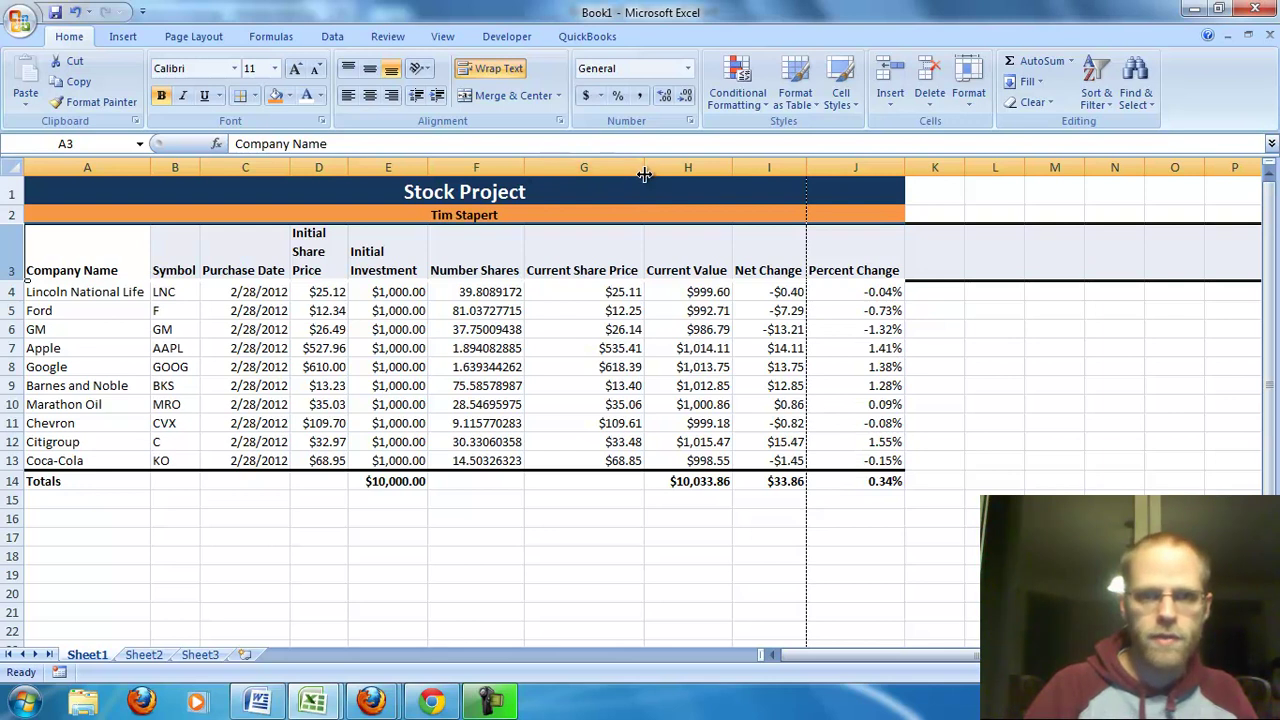
left_click_drag(644, 167, 592, 176)
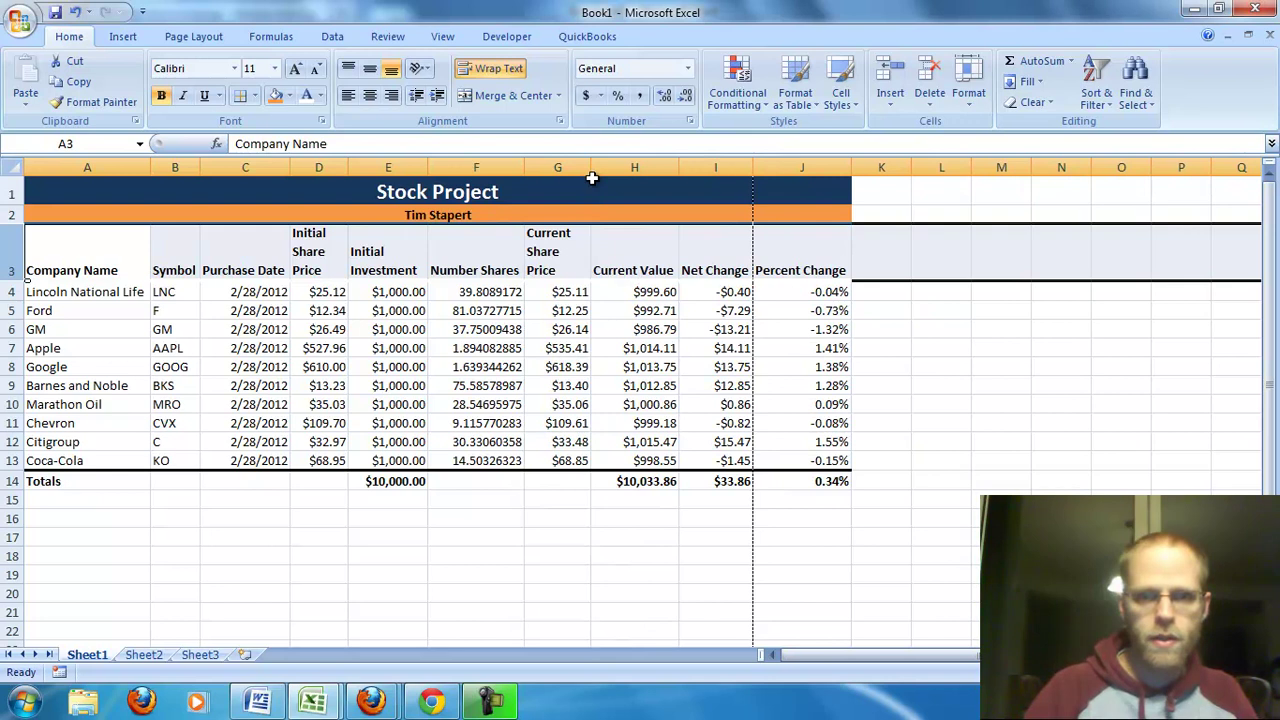
left_click_drag(679, 168, 663, 172)
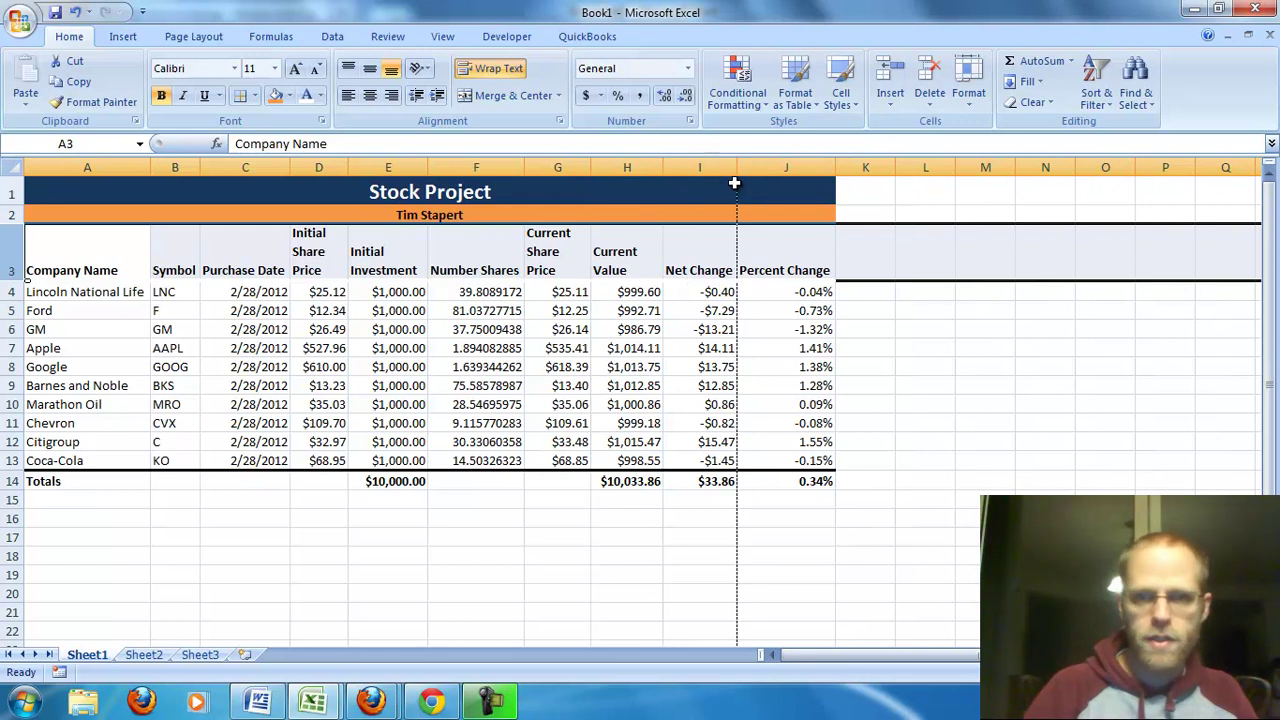
left_click_drag(735, 168, 727, 168)
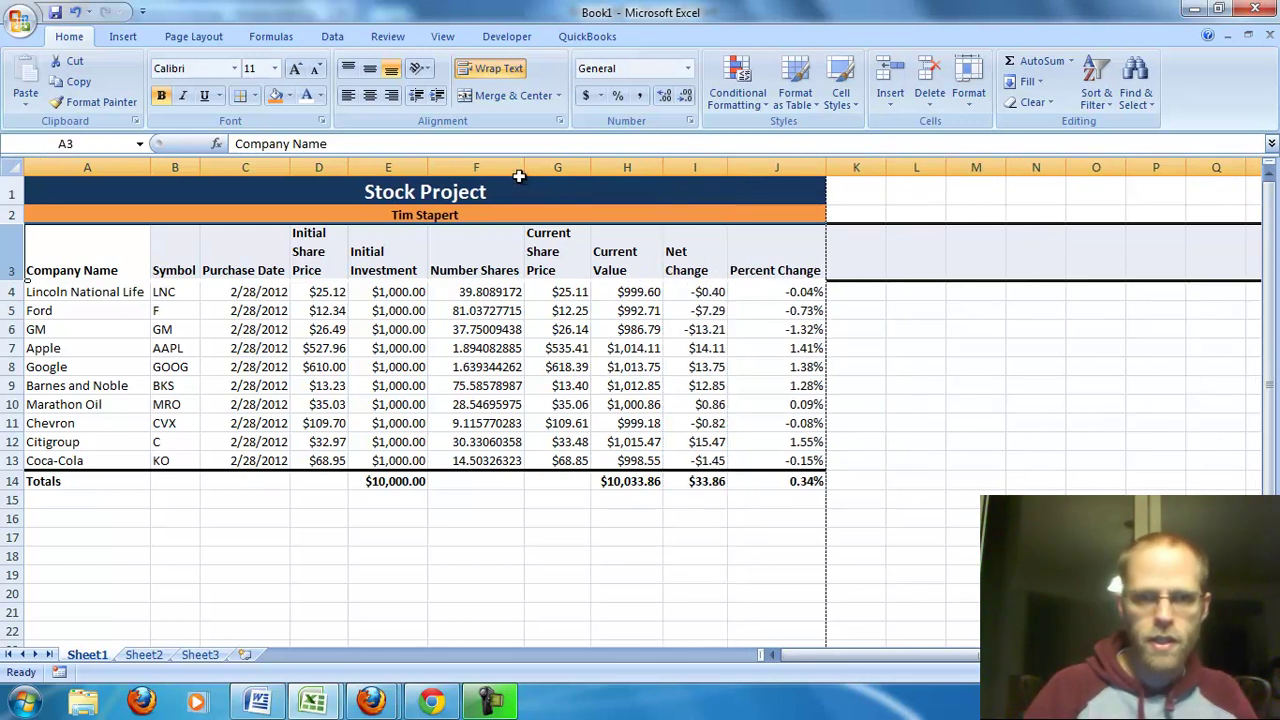
left_click_drag(522, 172, 514, 166)
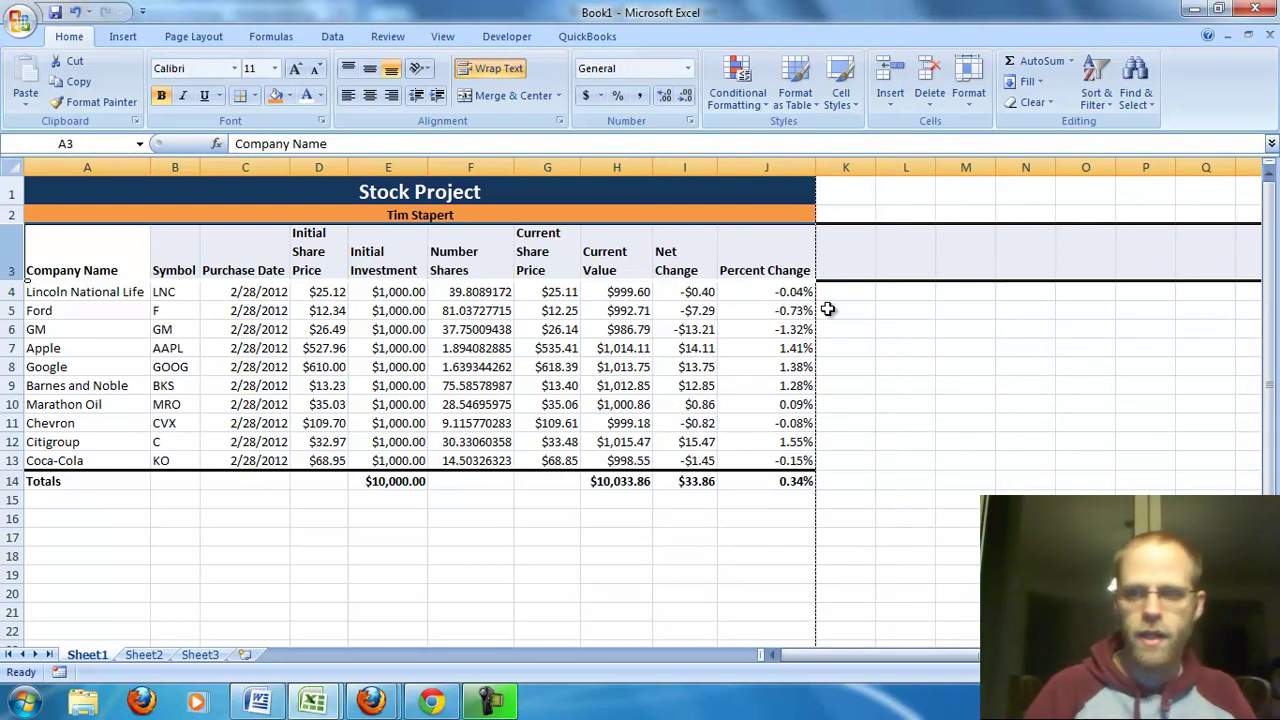
left_click(733, 539)
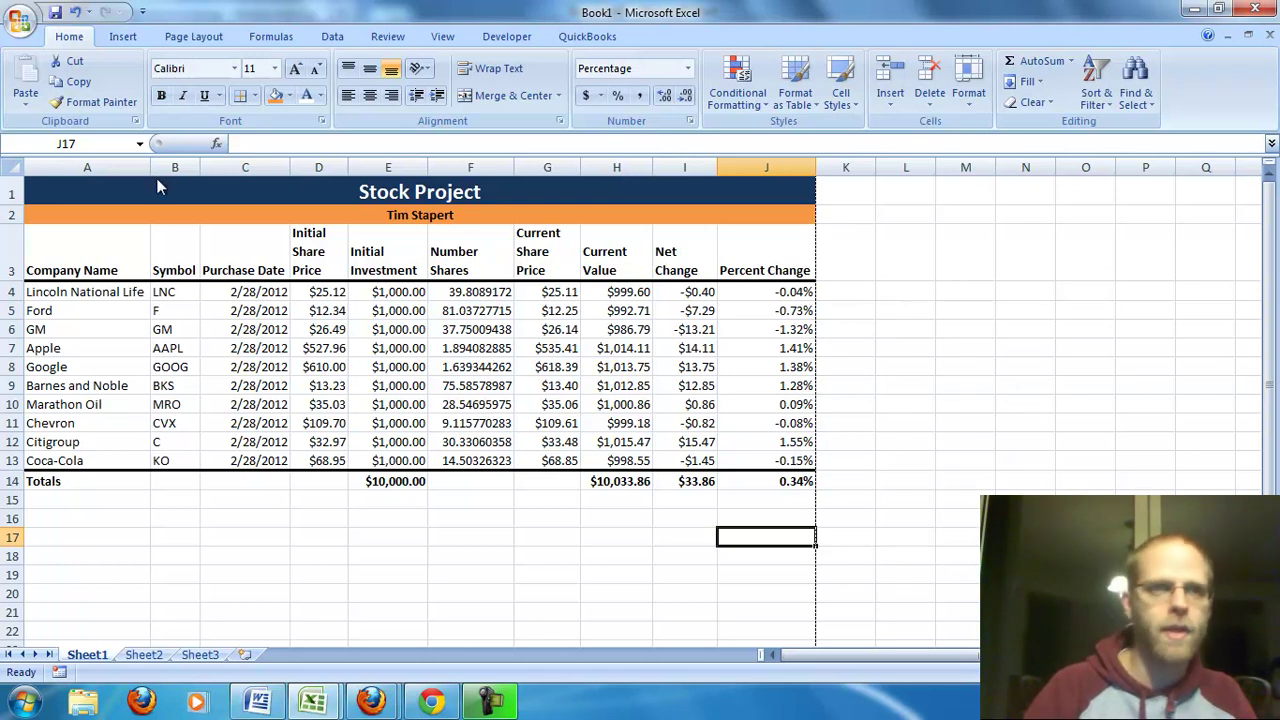
Check in Print Preview that the Stock Project sheet fits on one landscape page, and return to the worksheet
left_click(22, 21)
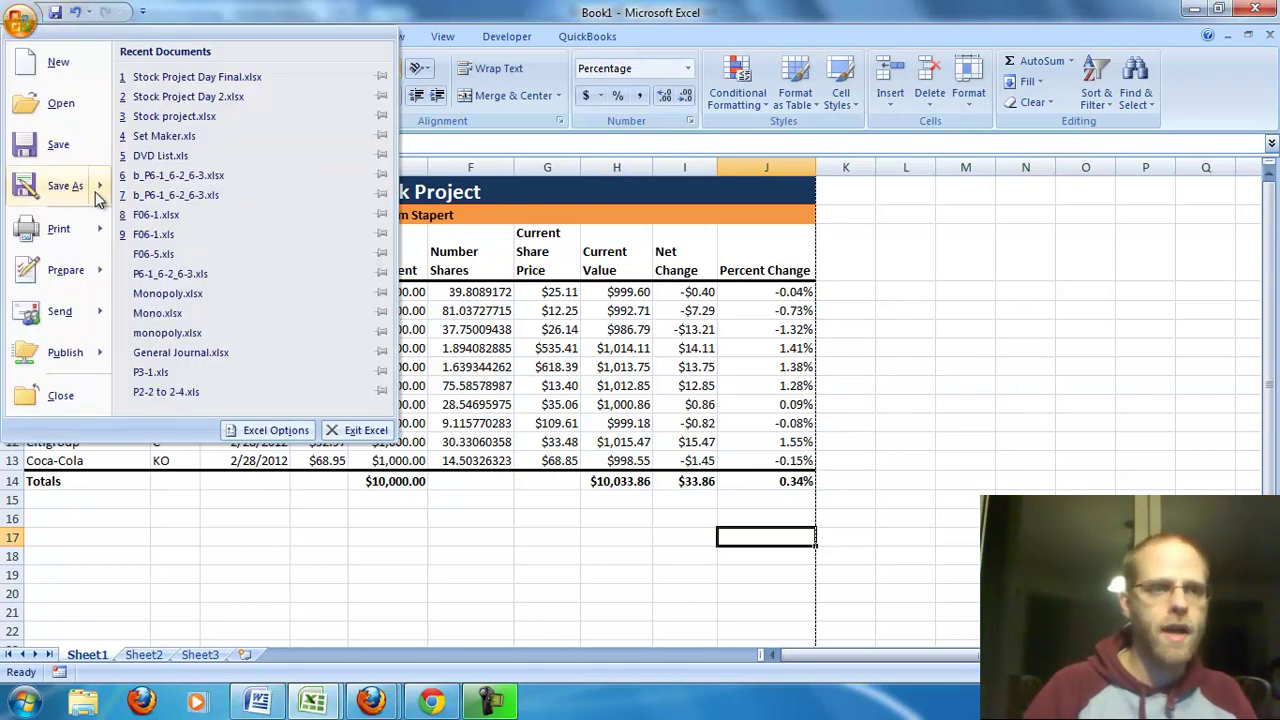
mouse_move(100, 258)
mouse_move(100, 232)
left_click(194, 198)
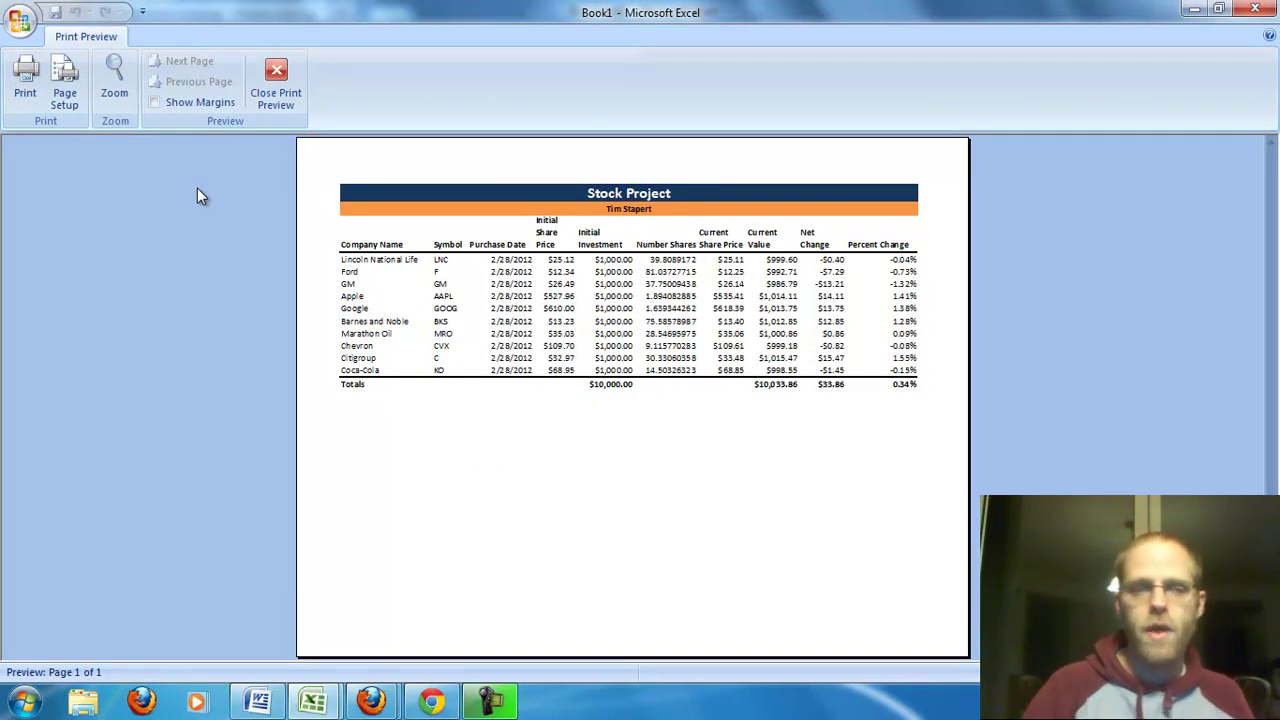
left_click(286, 72)
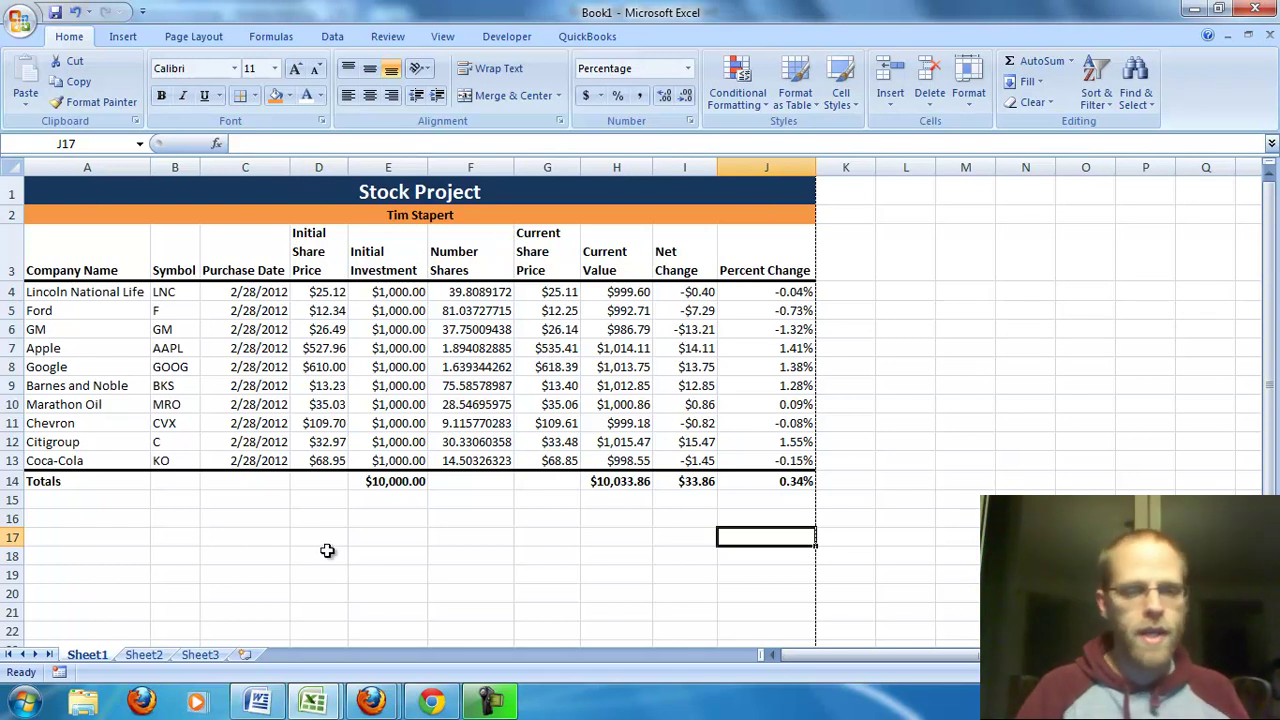
Look at the imported MSN Money stock quotes on Sheet2, return to Sheet1 and show the data connection and refresh commands
left_click(140, 654)
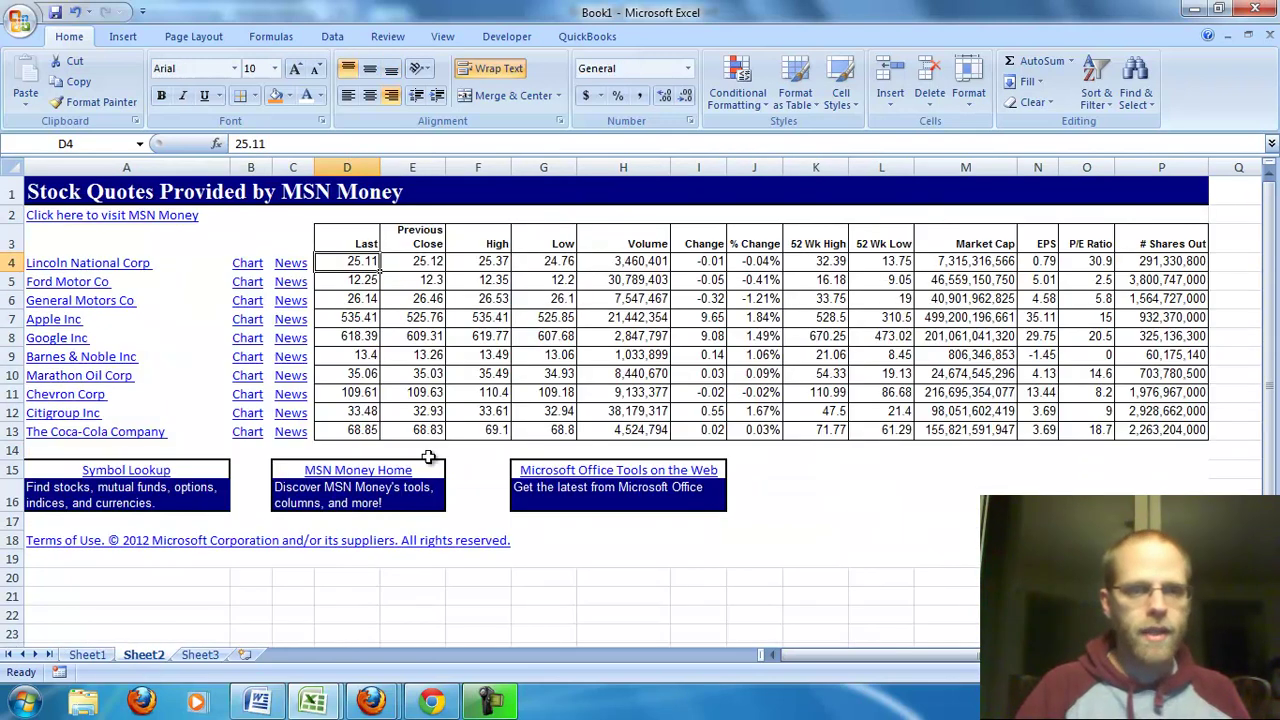
left_click(84, 655)
left_click(330, 38)
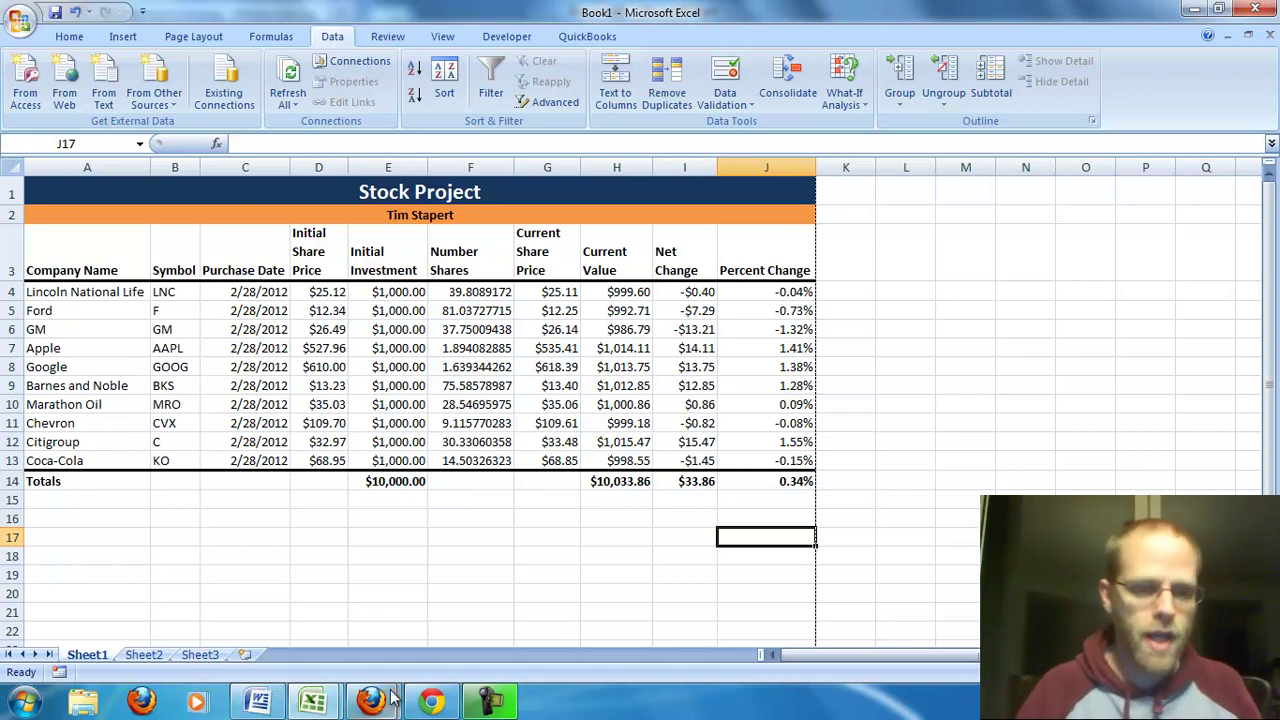
Switch to the Firefox window with the Moodle course page listing the Stock Project assignment
mouse_move(389, 703)
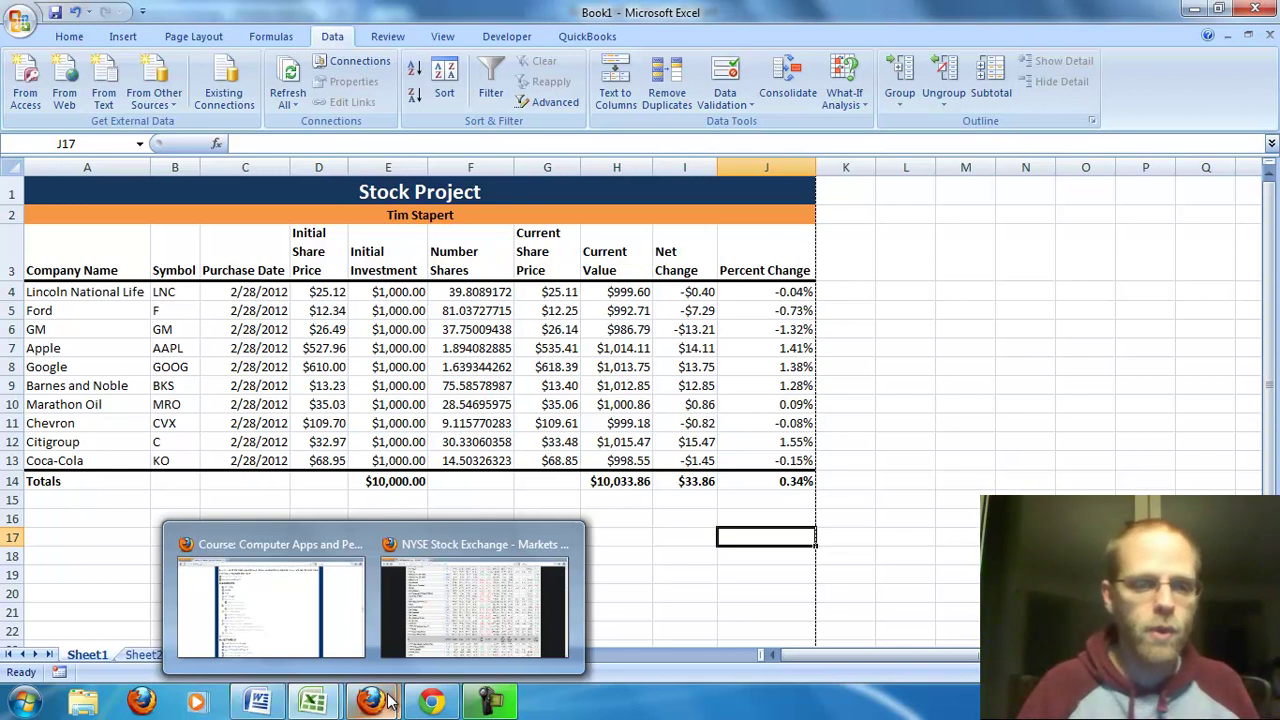
left_click(325, 650)
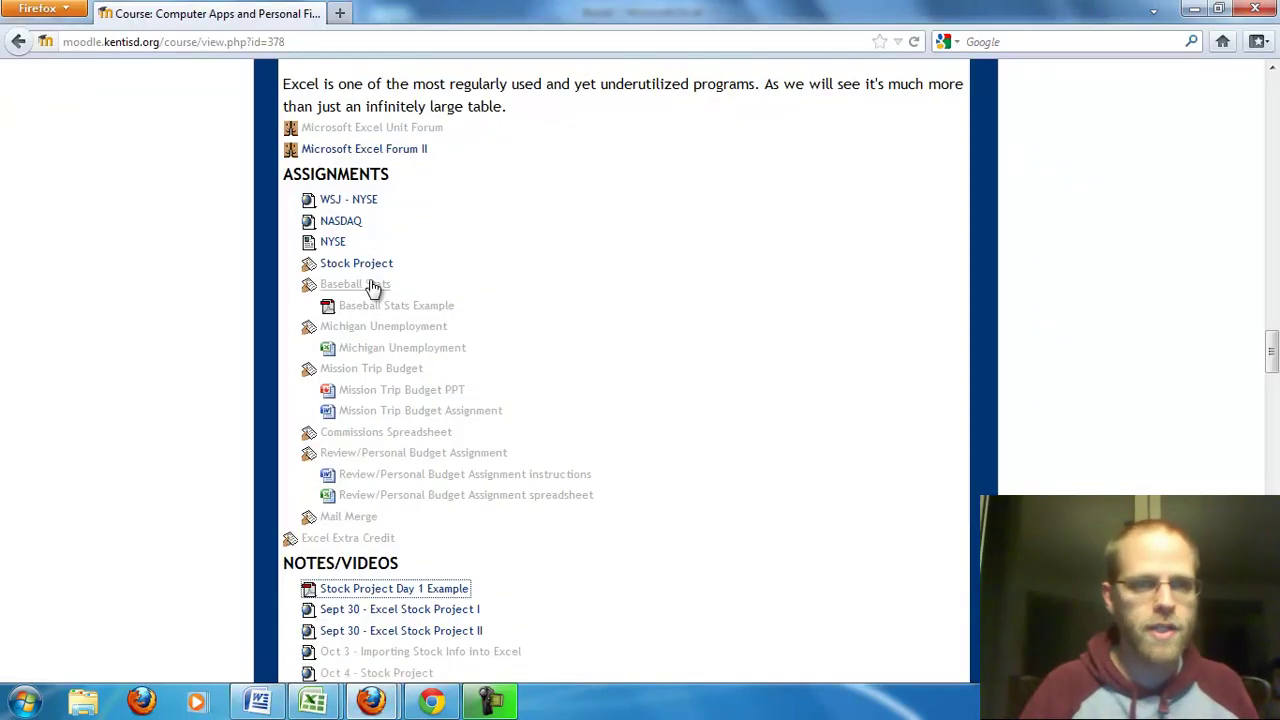